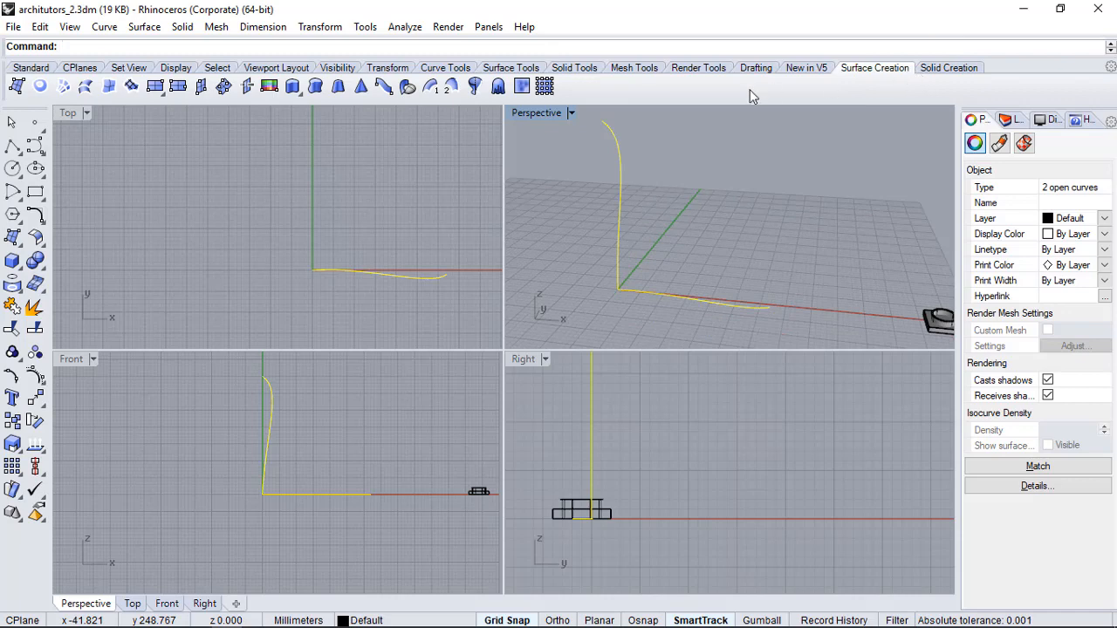
- Sweep a surface along one rail from the two selected curves, using Freeform style without simplifying the cross-sections
left_click(851, 79)
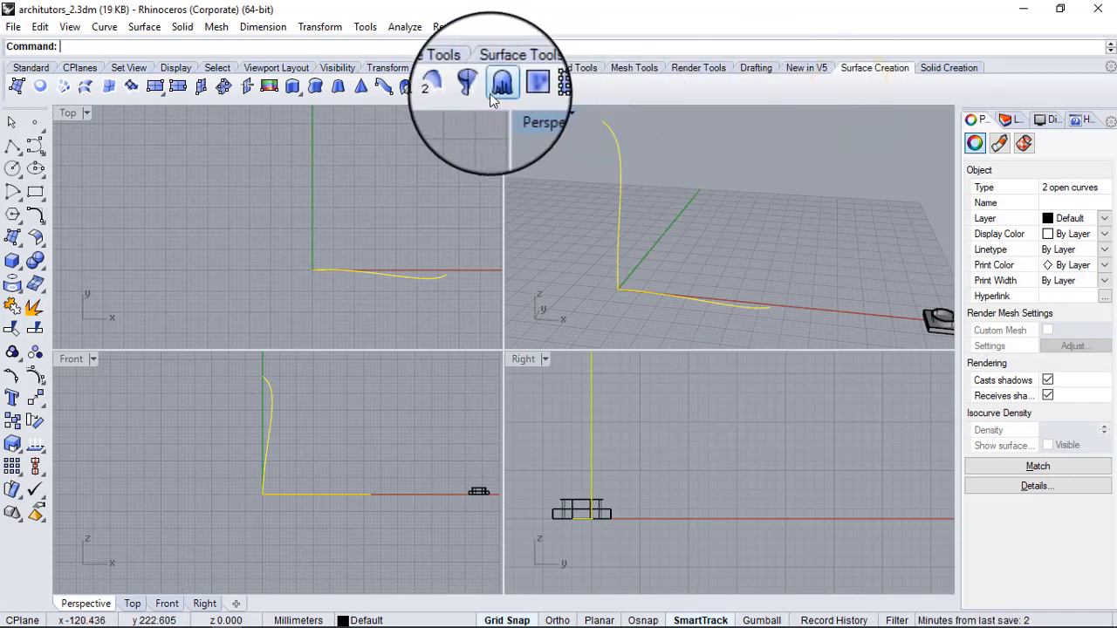
left_click(408, 86)
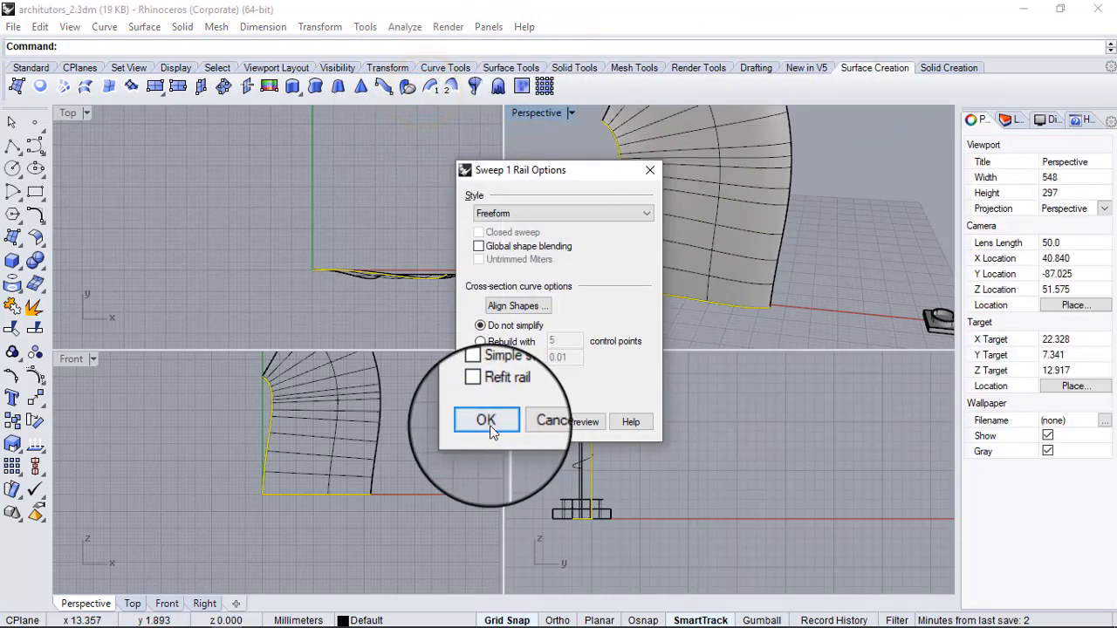
left_click(486, 424)
- Examine the small base module and the swept surface in the perspective view, with the curves deselected
right_click_drag(735, 228, 787, 232)
scroll(761, 268, "down", 6)
scroll(808, 275, "up", 11)
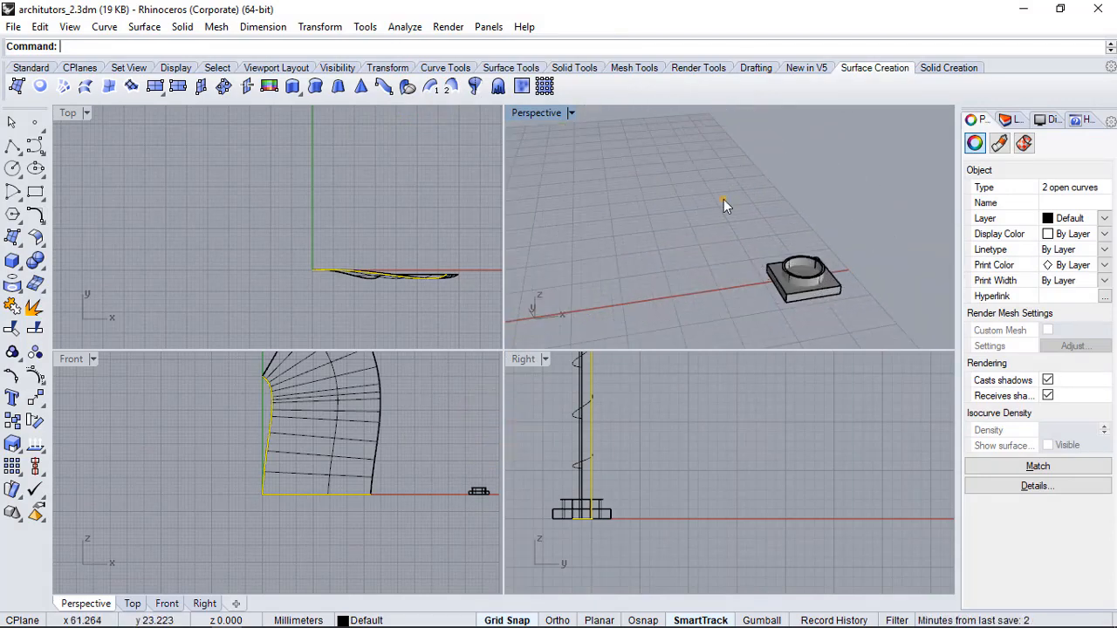
left_click_drag(724, 199, 873, 316)
left_click(872, 254)
scroll(872, 254, "down", 18)
scroll(761, 165, "up", 5)
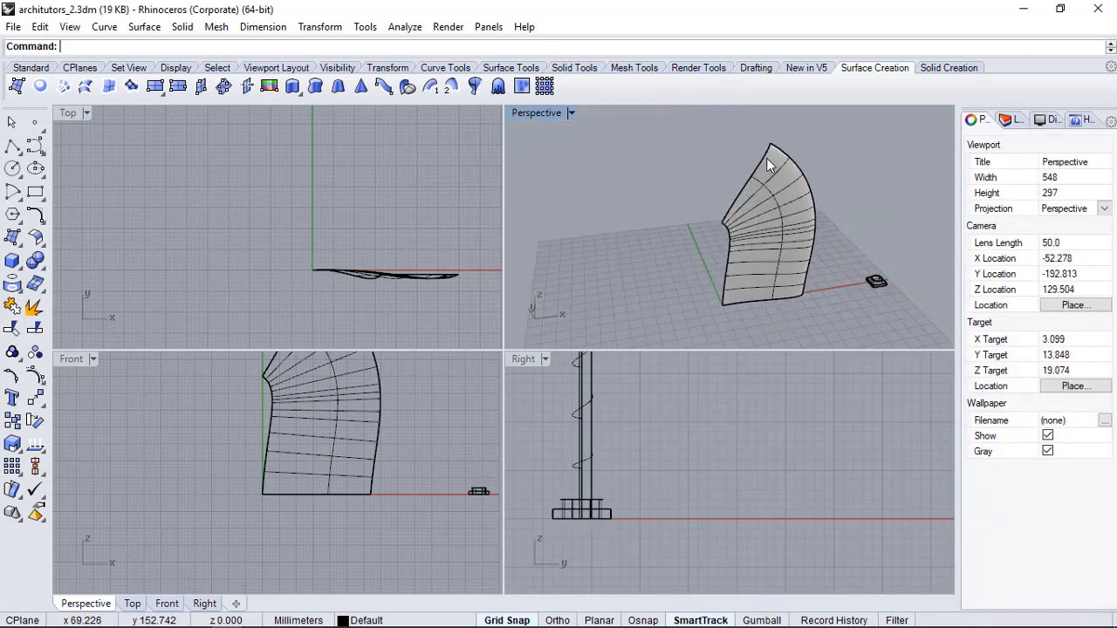
scroll(756, 177, "down", 5)
scroll(778, 244, "up", 3)
scroll(698, 230, "down", 2)
scroll(726, 185, "up", 2)
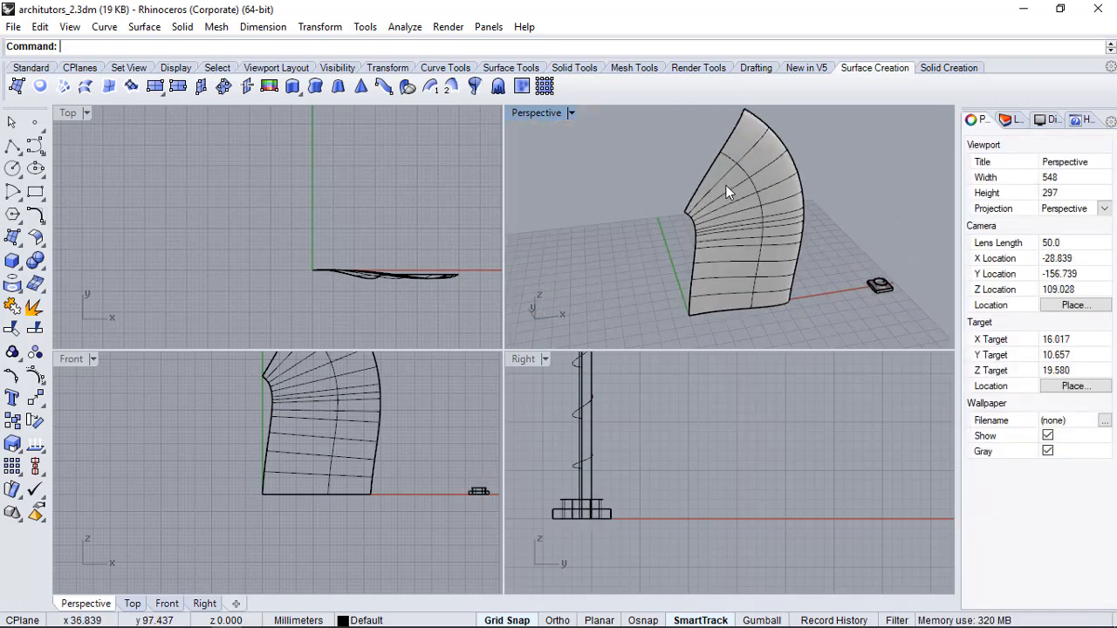
- Display the Perspective viewport in Wireframe mode
left_click(570, 114)
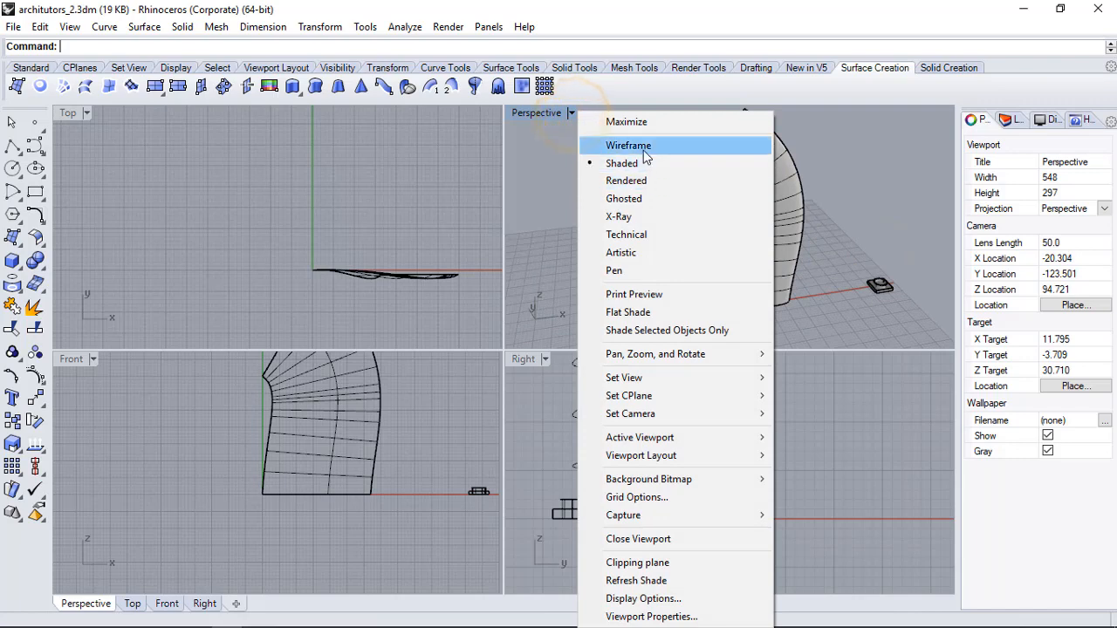
left_click(667, 146)
right_click_drag(668, 145, 781, 202)
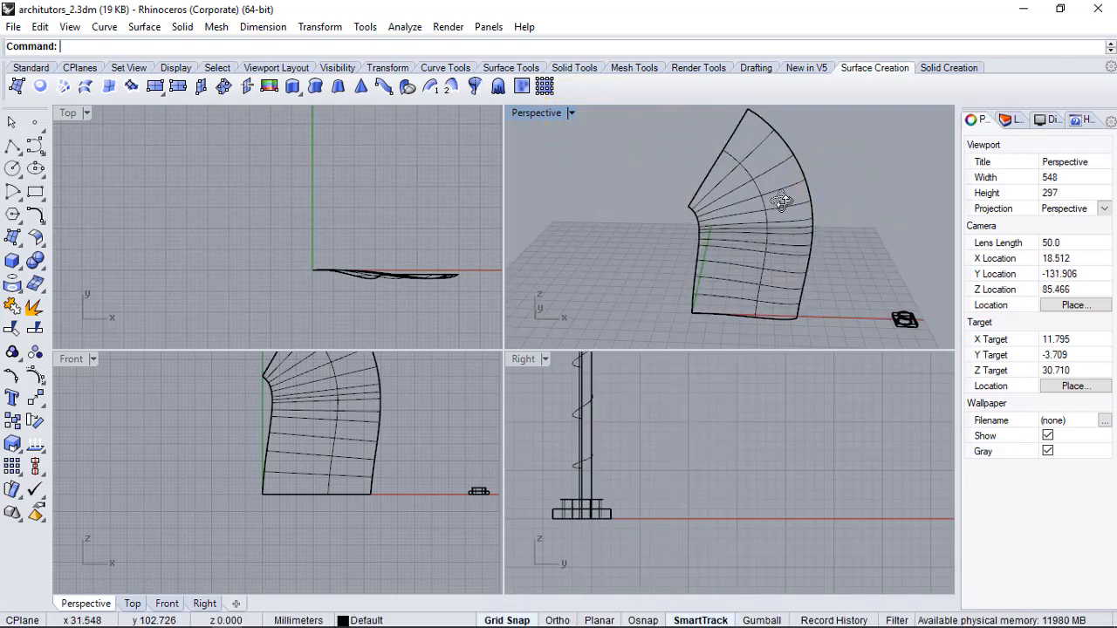
- Launch Grasshopper from Rhinoceros
type("Gr")
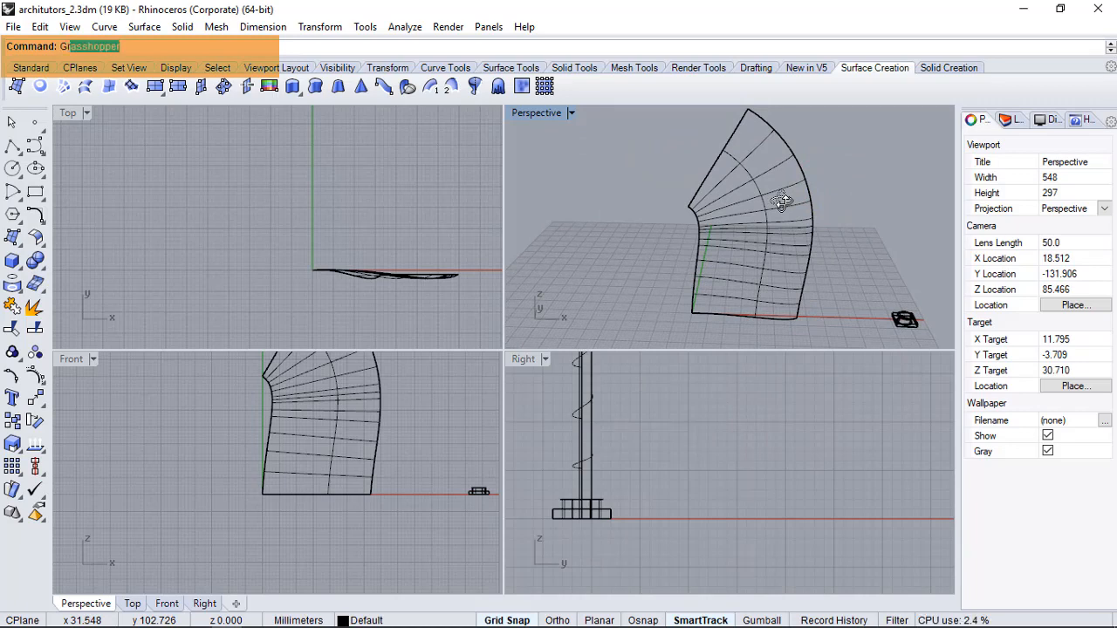
type("as")
key("Return")
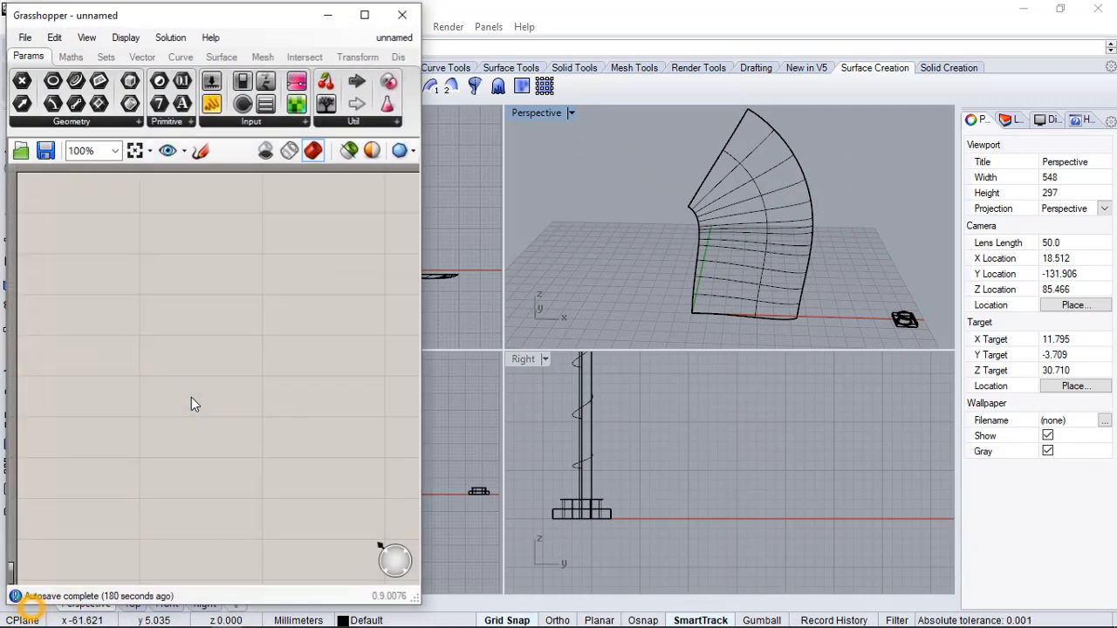
- Add a Surface parameter to the Grasshopper canvas and place it near the canvas's upper-left corner
double_click(163, 234)
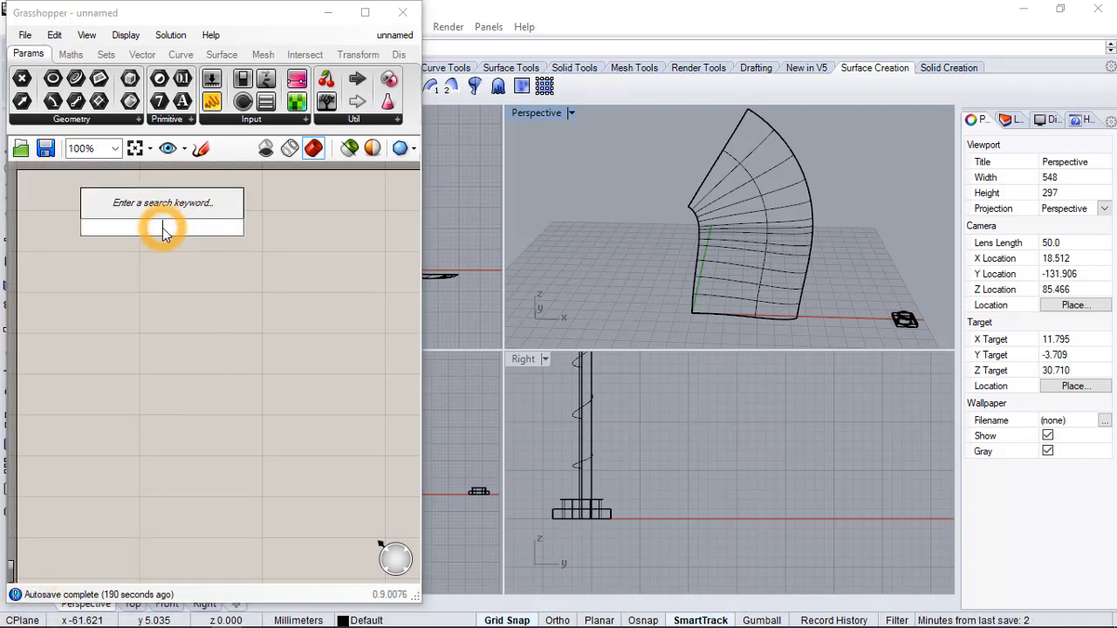
type("surf")
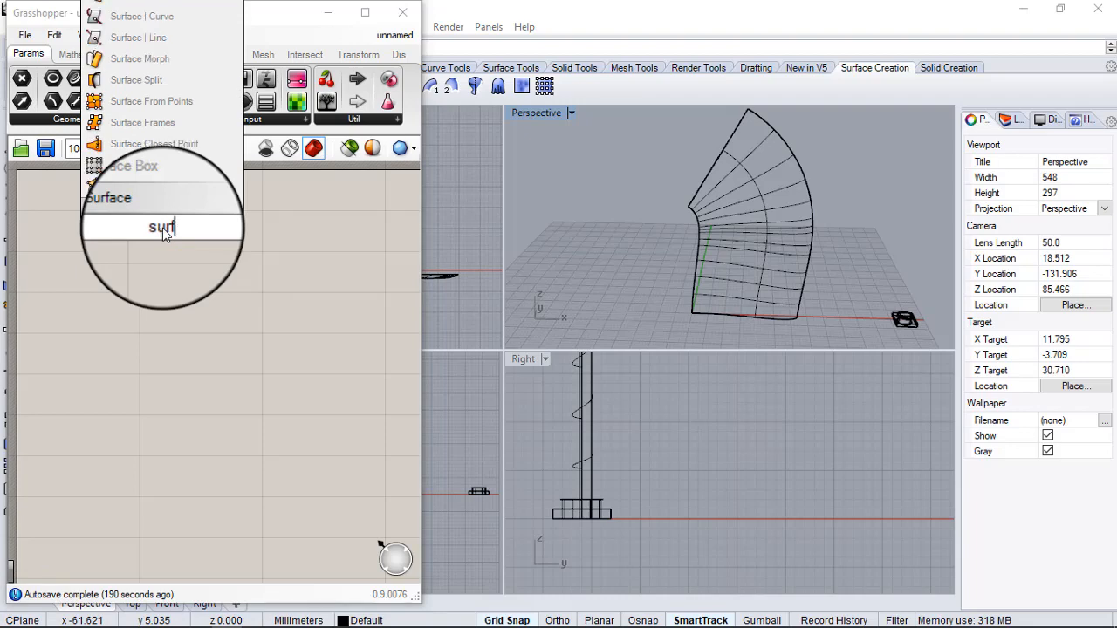
left_click(116, 209)
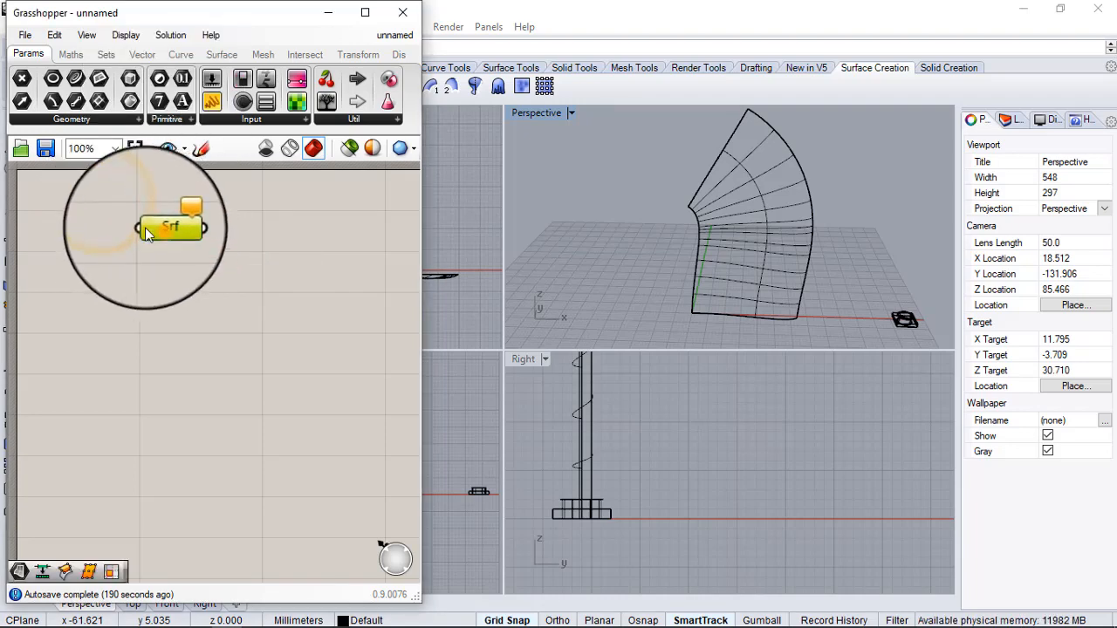
left_click_drag(159, 230, 112, 218)
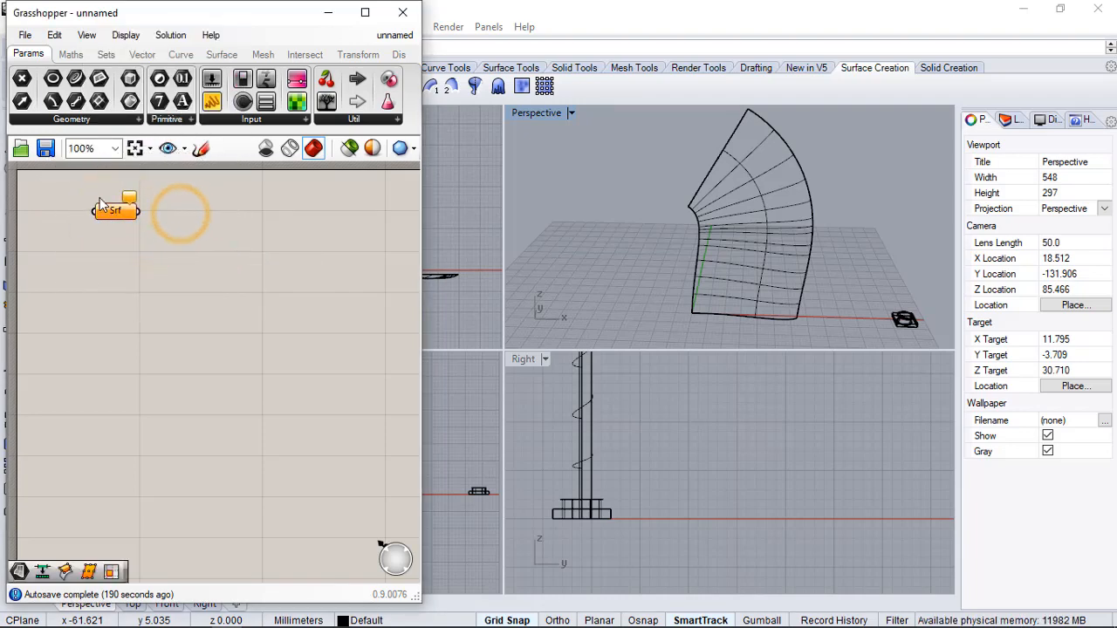
left_click(58, 119)
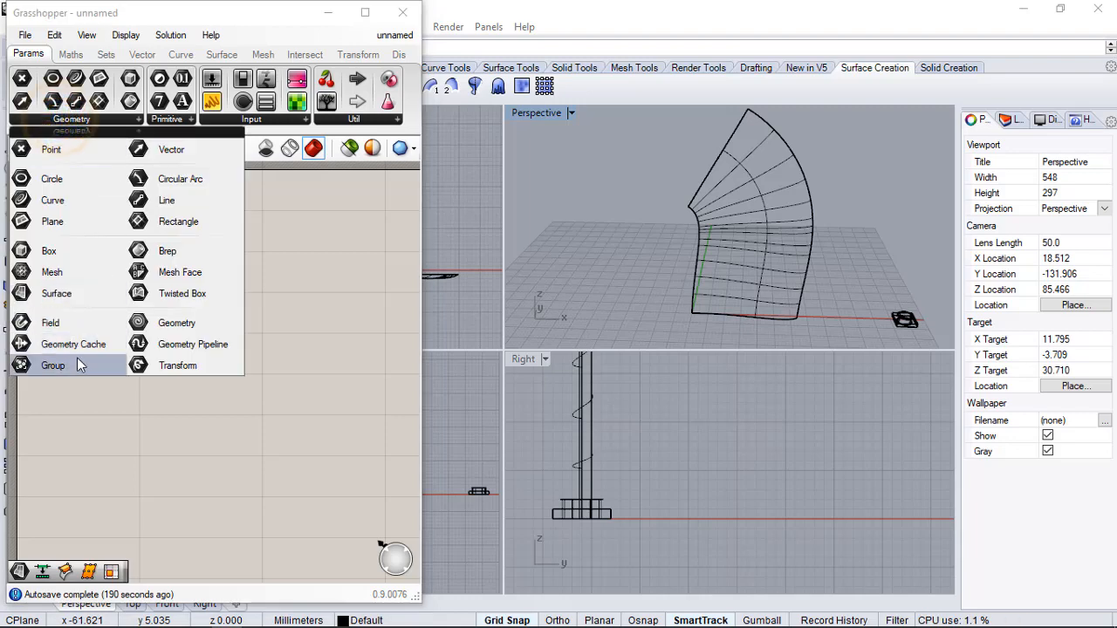
left_click(292, 249)
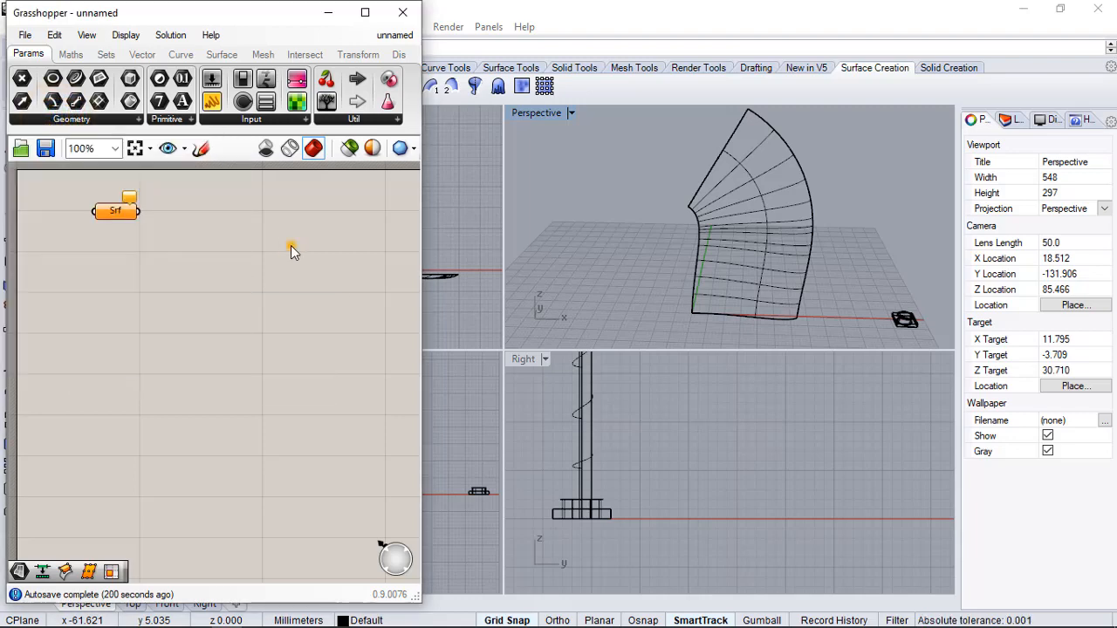
- Reference the swept Rhino surface in the Surface parameter as a single surface
scroll(118, 212, "up", 3)
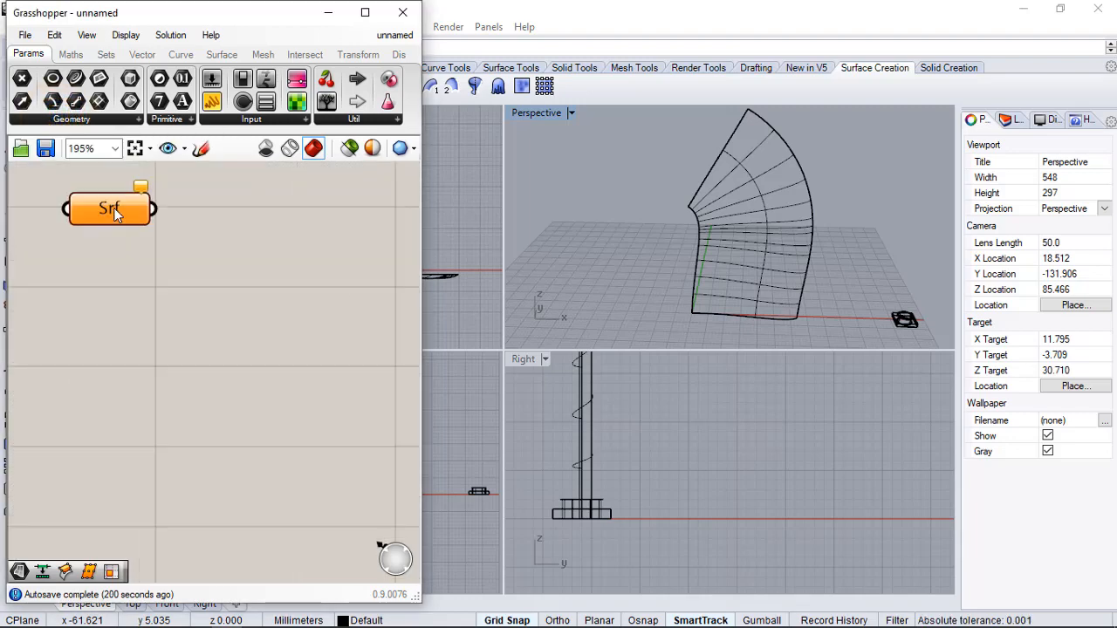
right_click(135, 217)
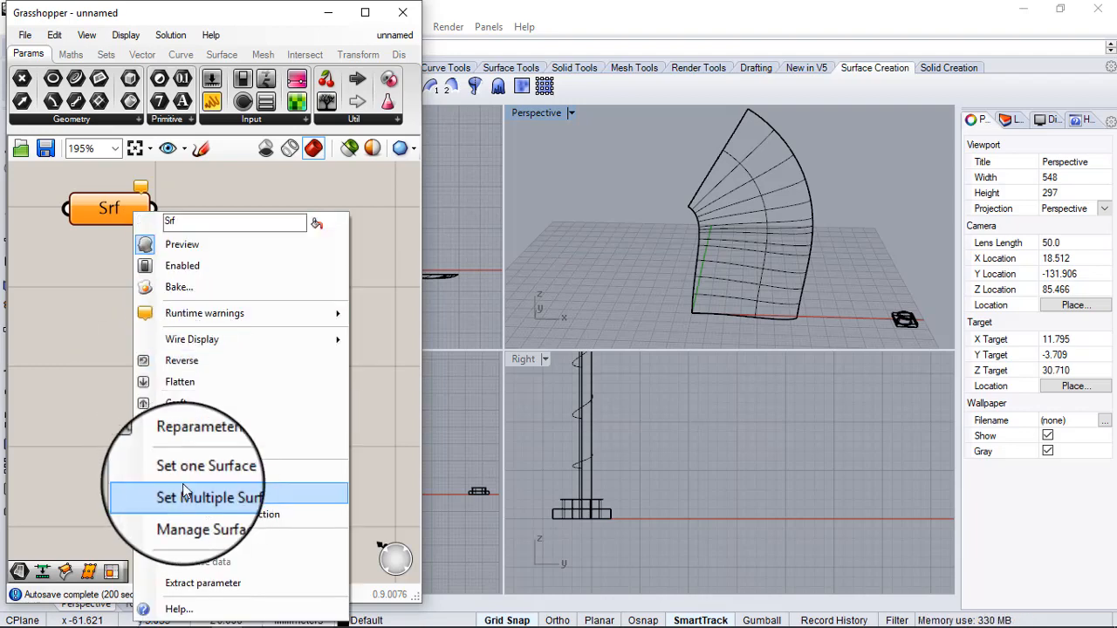
left_click(236, 472)
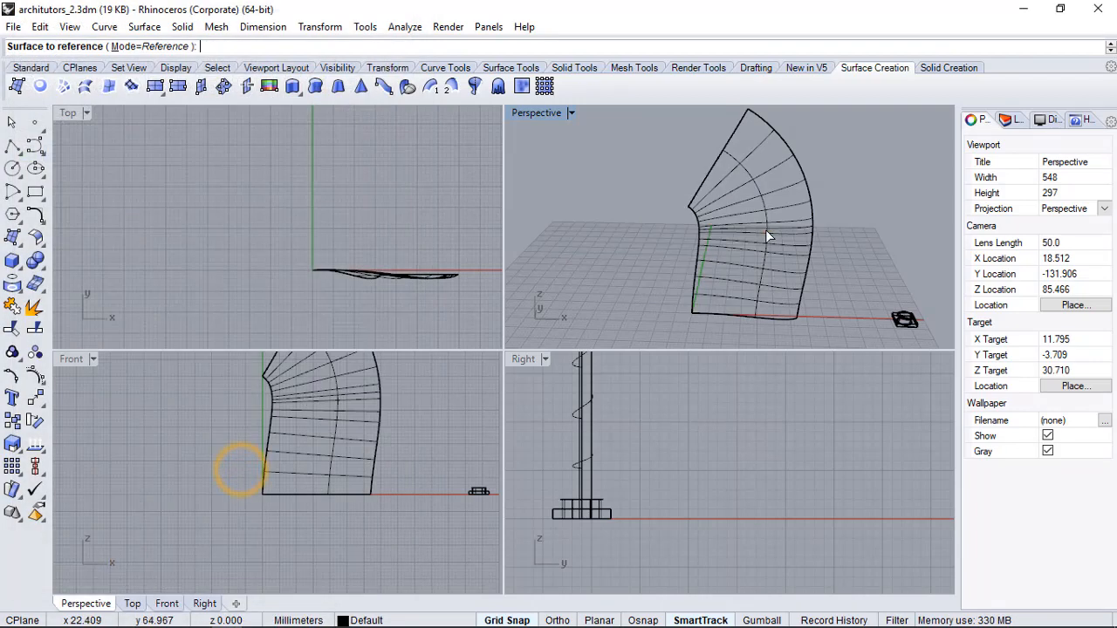
left_click(766, 234)
left_click(216, 236)
left_click(116, 210)
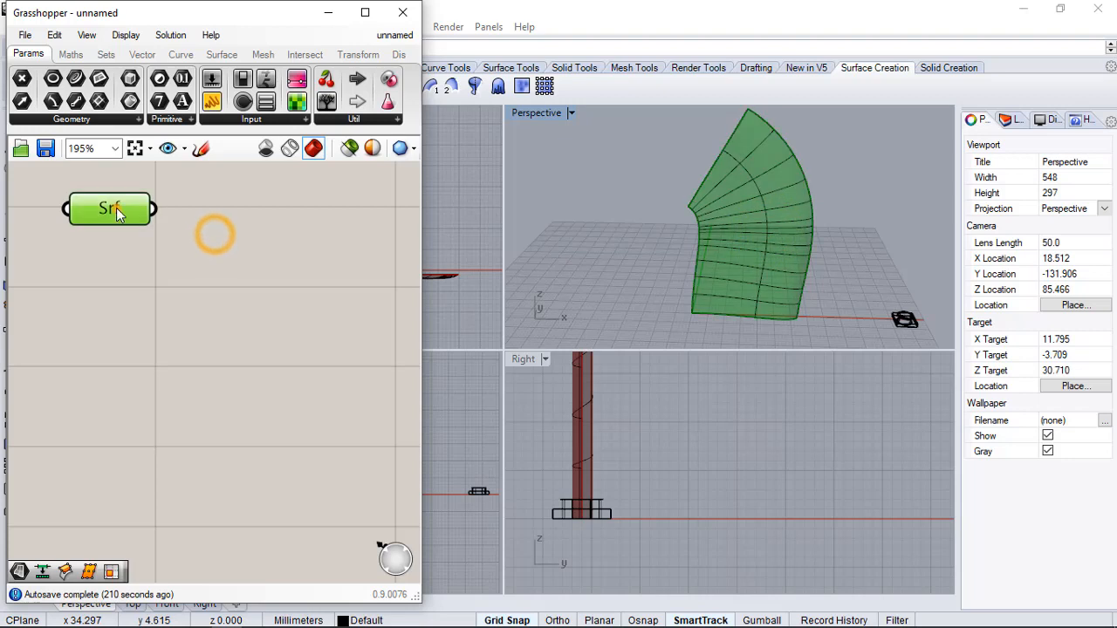
left_click(195, 316)
left_click(123, 217)
left_click(168, 247)
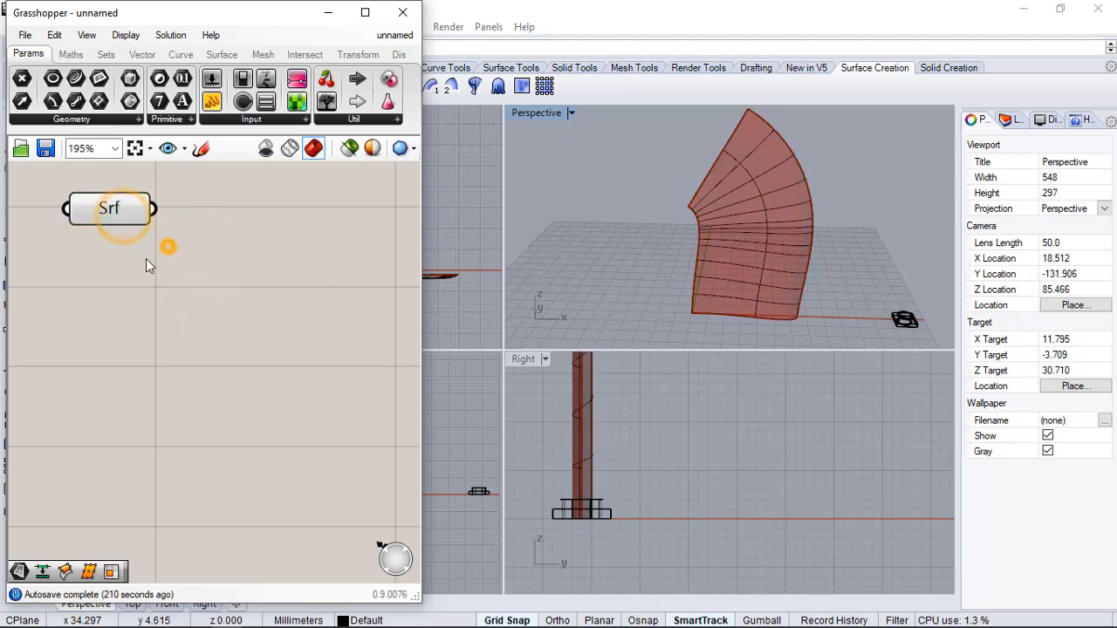
- Add a Surface Box component to the canvas beside the Surface parameter
scroll(103, 273, "down", 2)
scroll(119, 235, "up", 1)
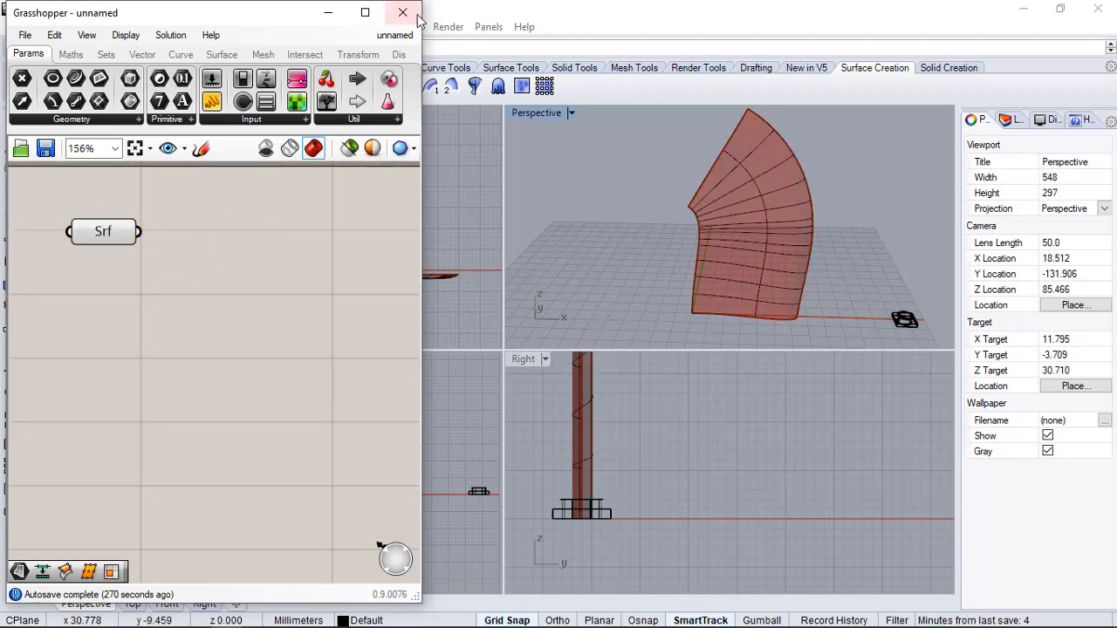
left_click(356, 58)
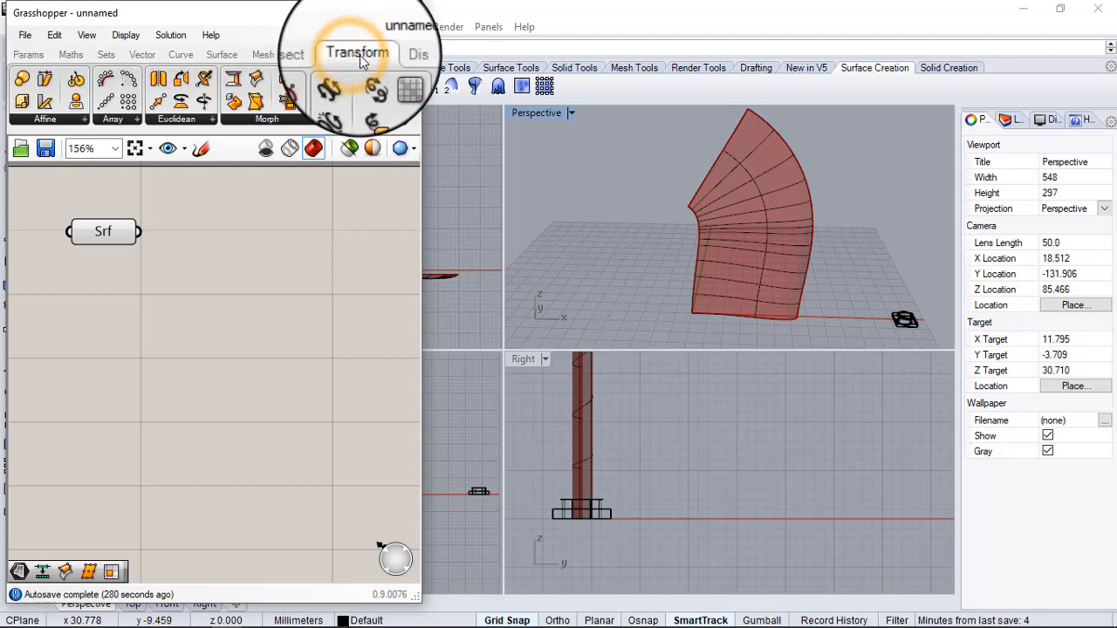
left_click(258, 122)
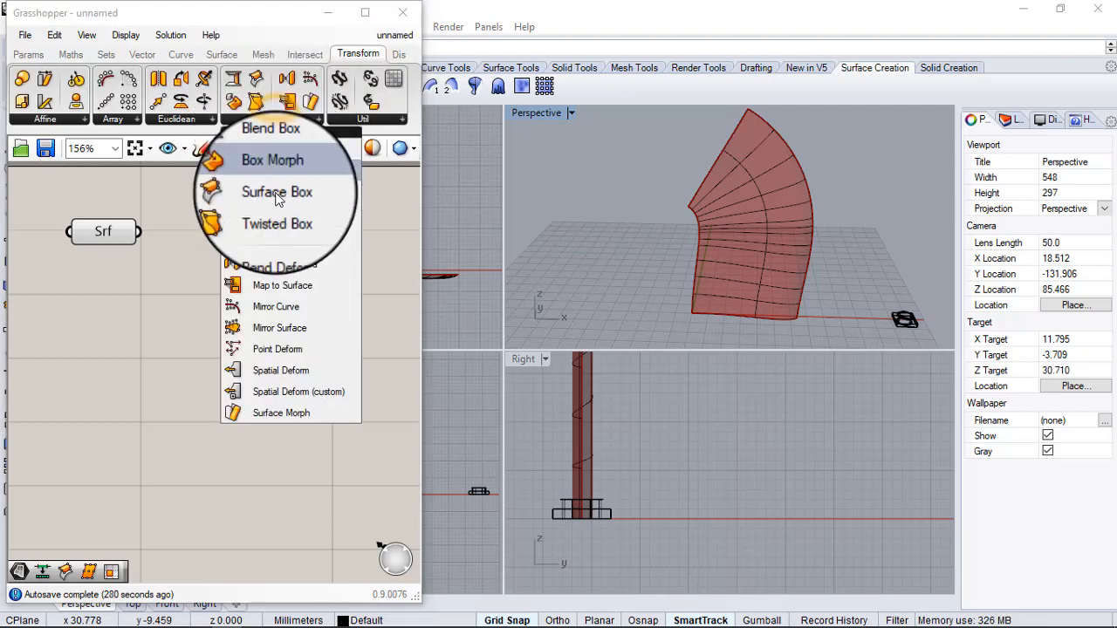
left_click(300, 193)
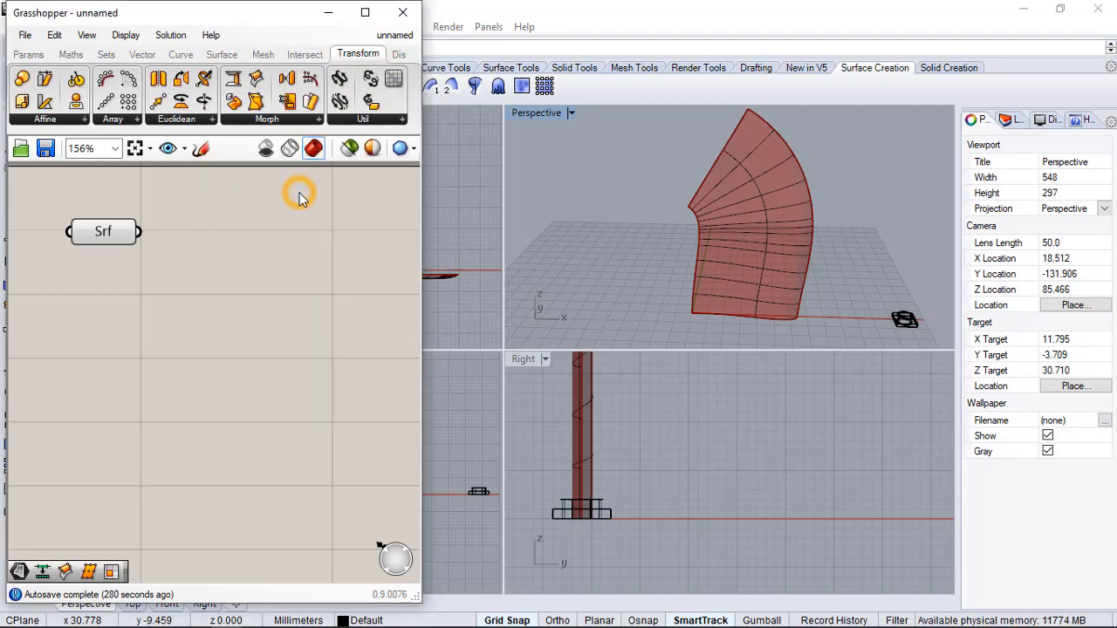
left_click(317, 234)
- Connect the Surface parameter's output to the S input of the Surface Box and reposition the component
scroll(193, 228, "down", 3)
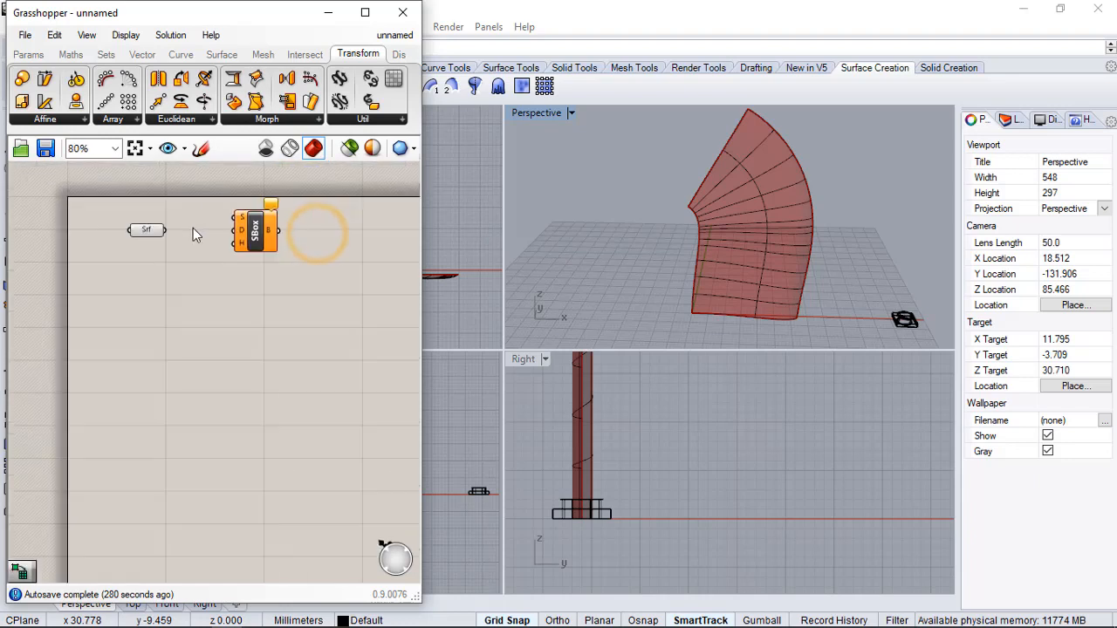
scroll(288, 222, "up", 3)
left_click_drag(48, 249, 242, 331)
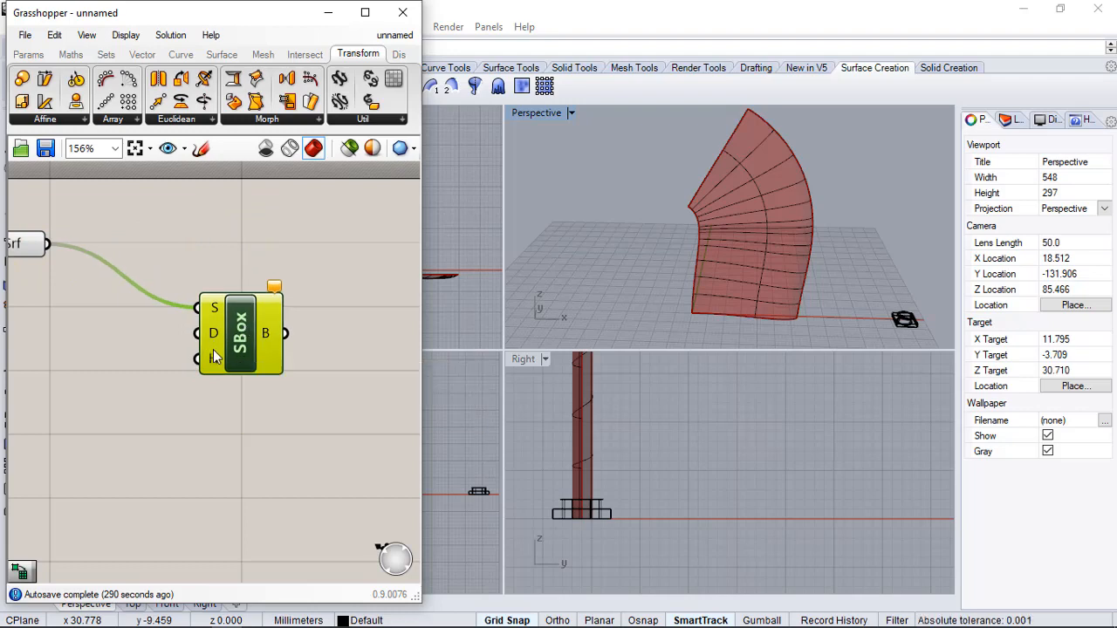
left_click(339, 253)
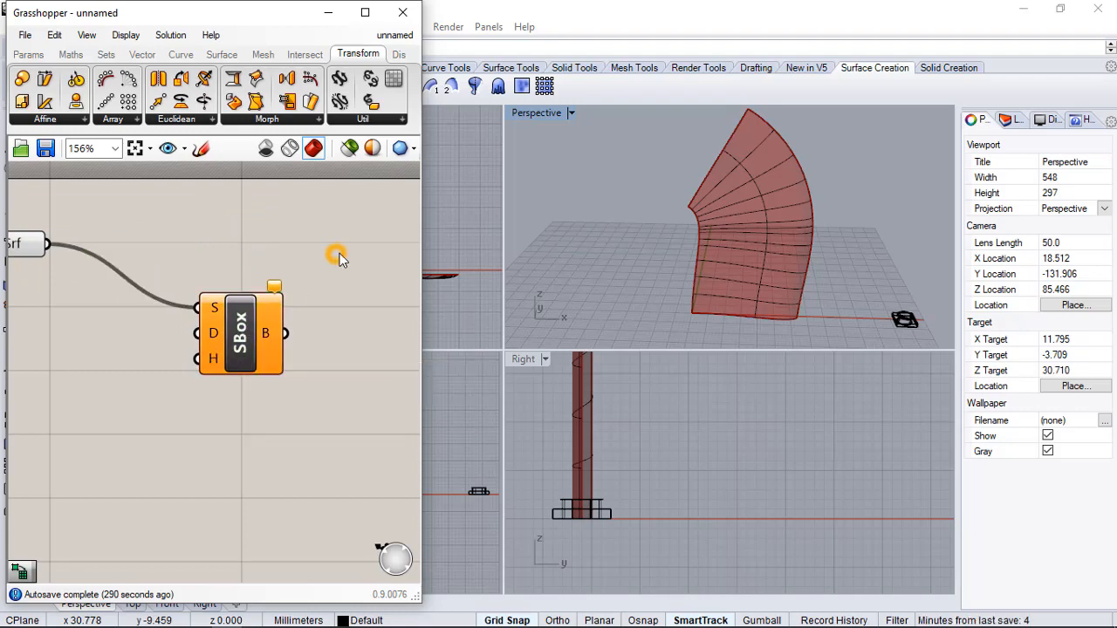
- Add a Divide Domain² component below the Surface parameter and connect its output to the Surface Box's D input
scroll(340, 253, "down", 2)
scroll(181, 262, "up", 1)
double_click(190, 297)
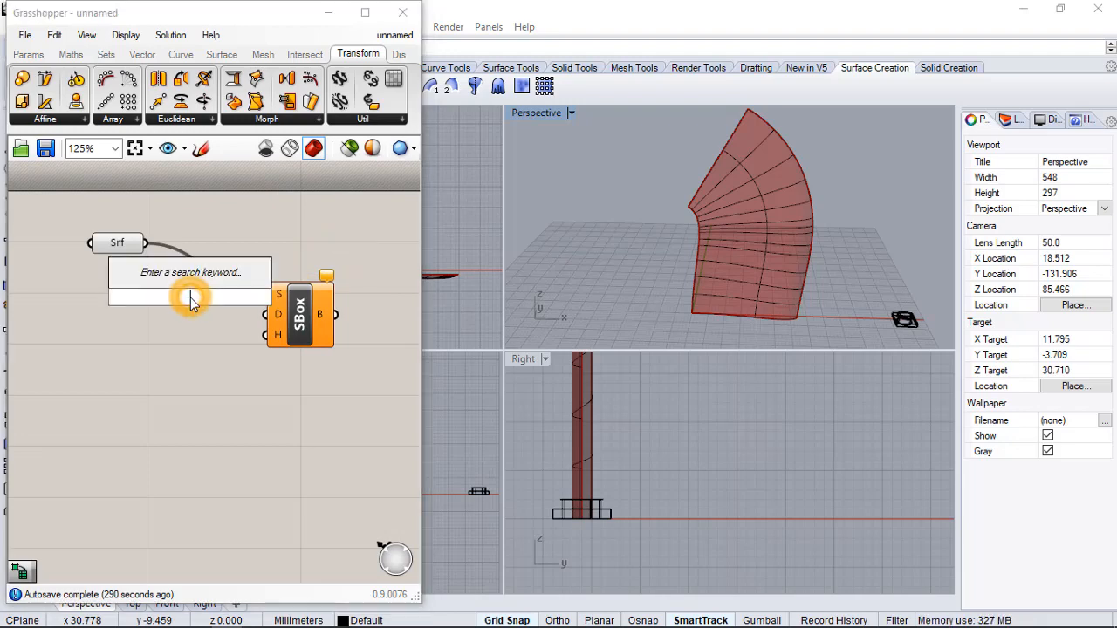
type("divi")
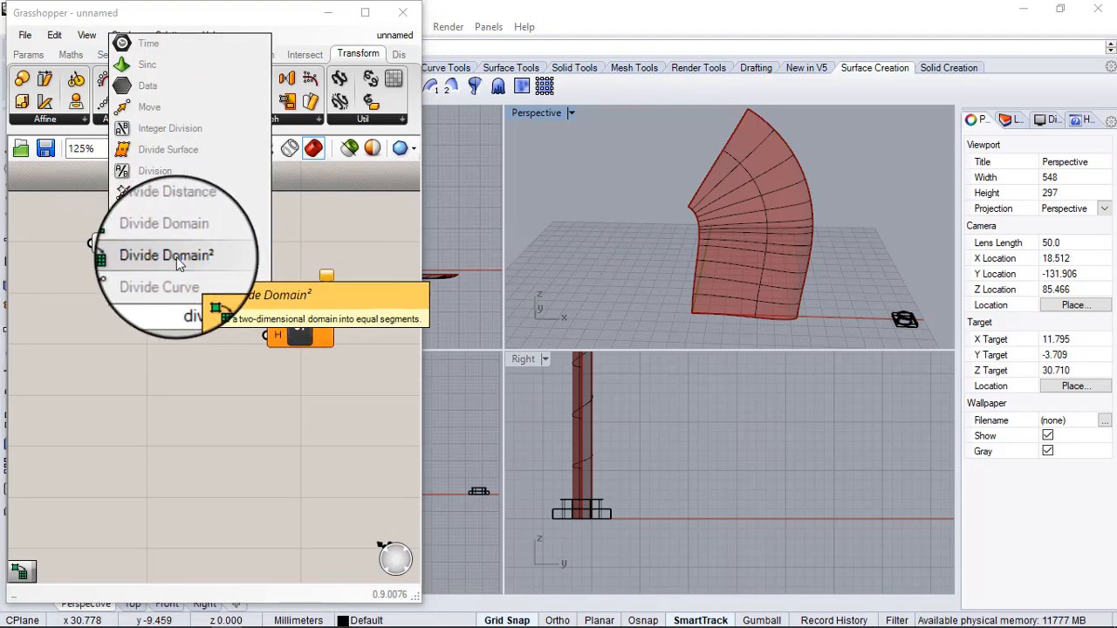
left_click(209, 263)
left_click_drag(249, 301, 278, 323)
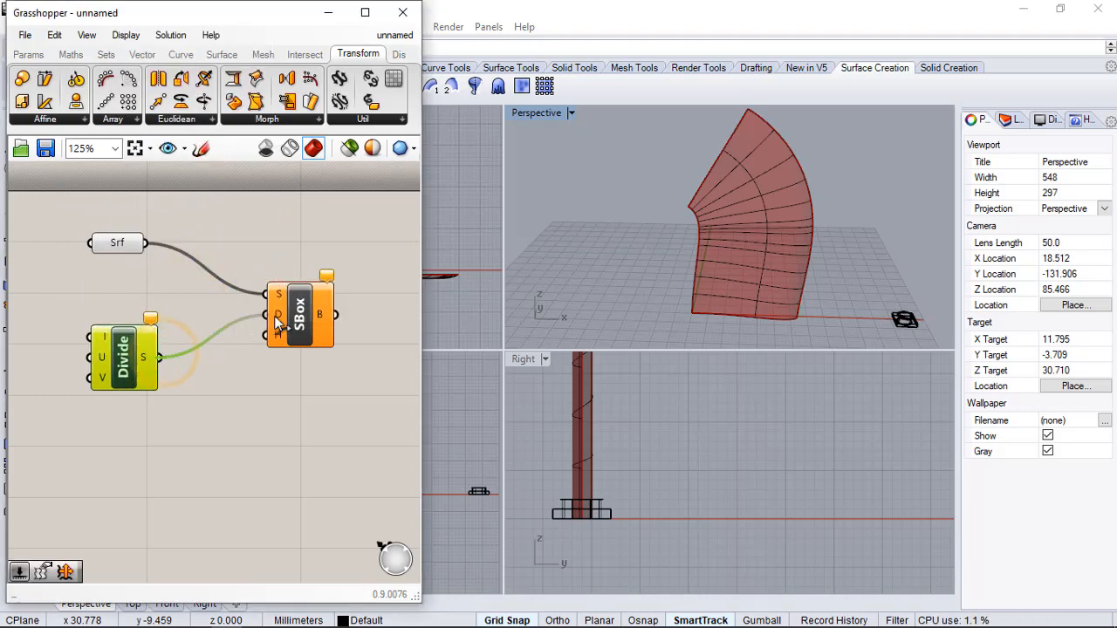
left_click(258, 378)
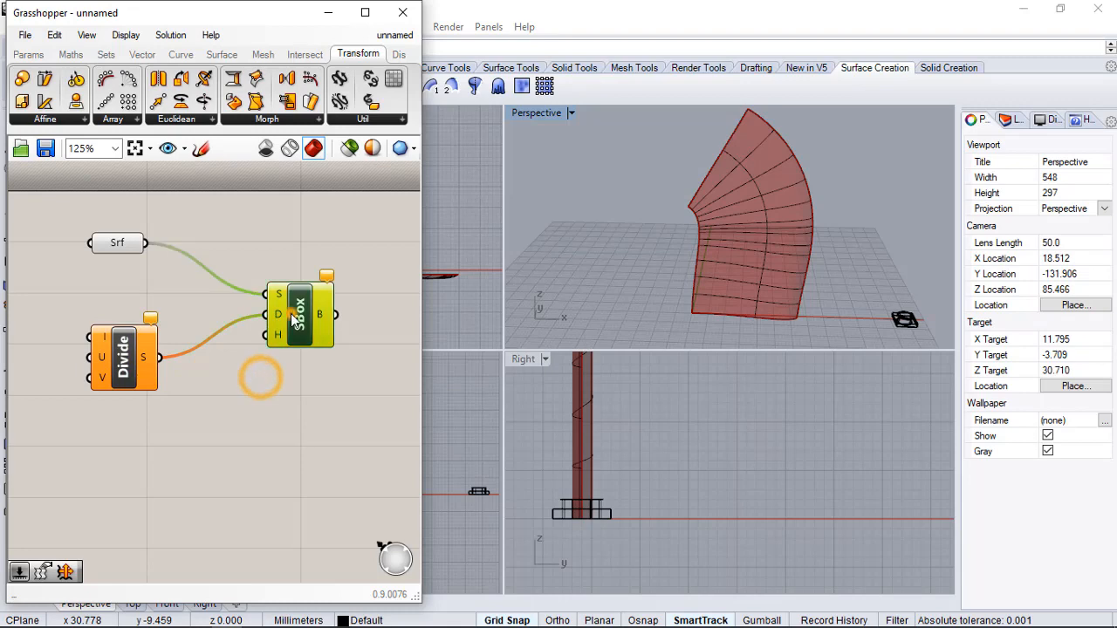
- Inspect the domain, U Count and V Count inputs of the Divide Domain² component
left_click(116, 242)
left_click(112, 270)
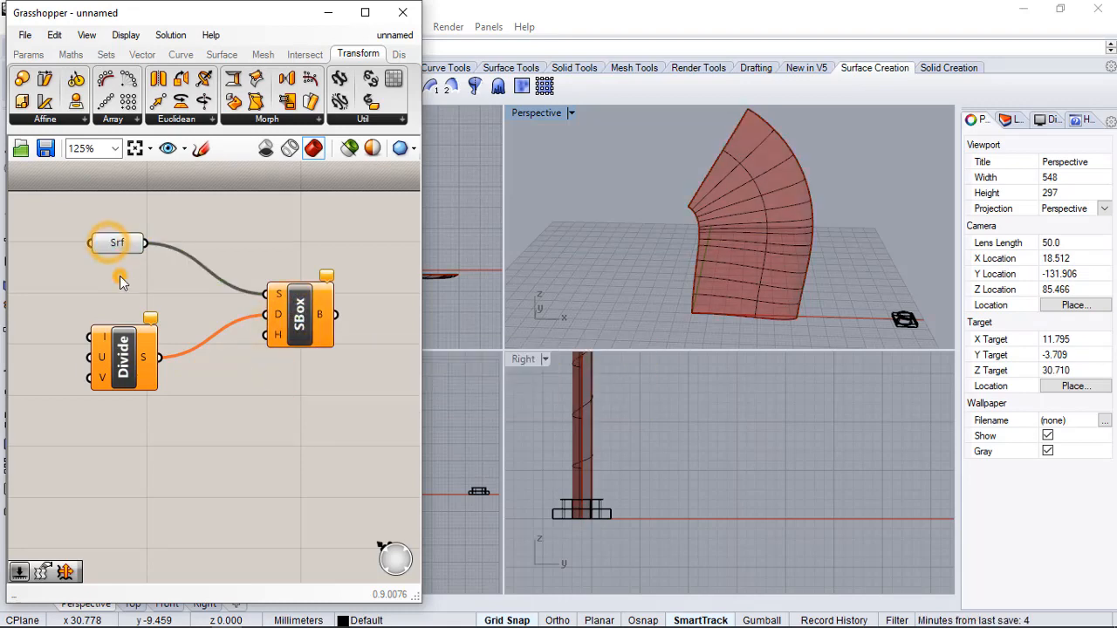
scroll(175, 340, "down", 1)
scroll(213, 324, "up", 2)
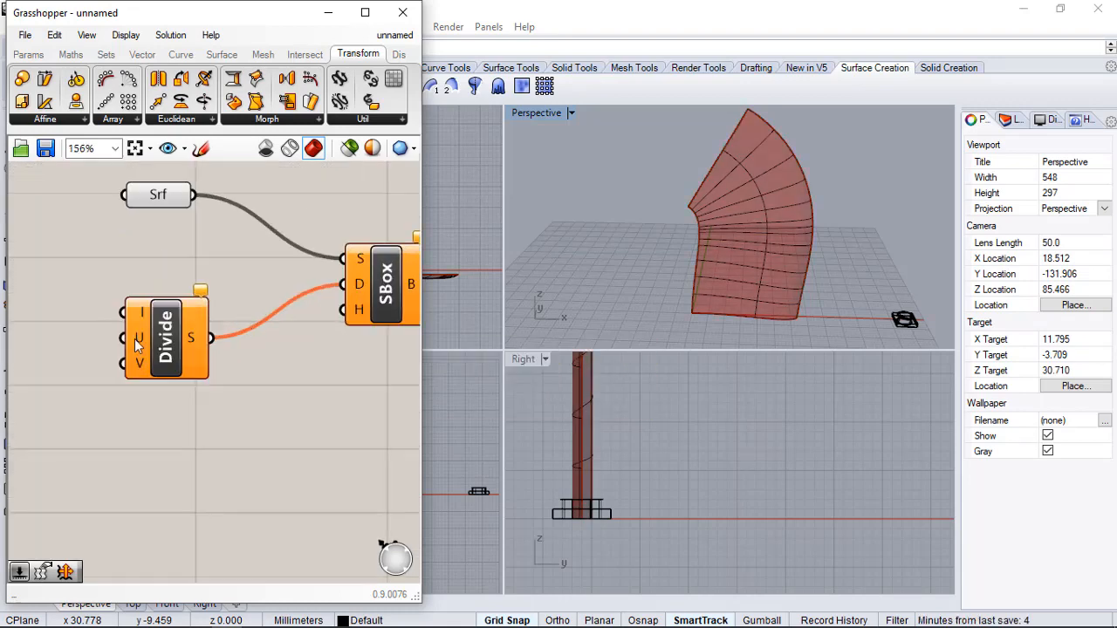
mouse_move(140, 344)
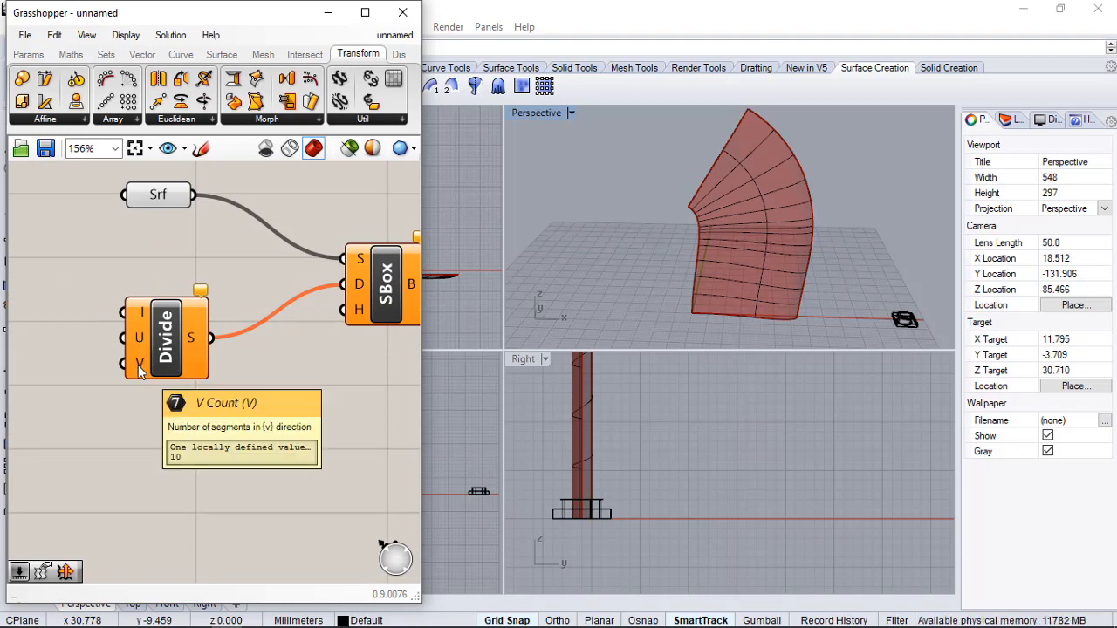
mouse_move(144, 319)
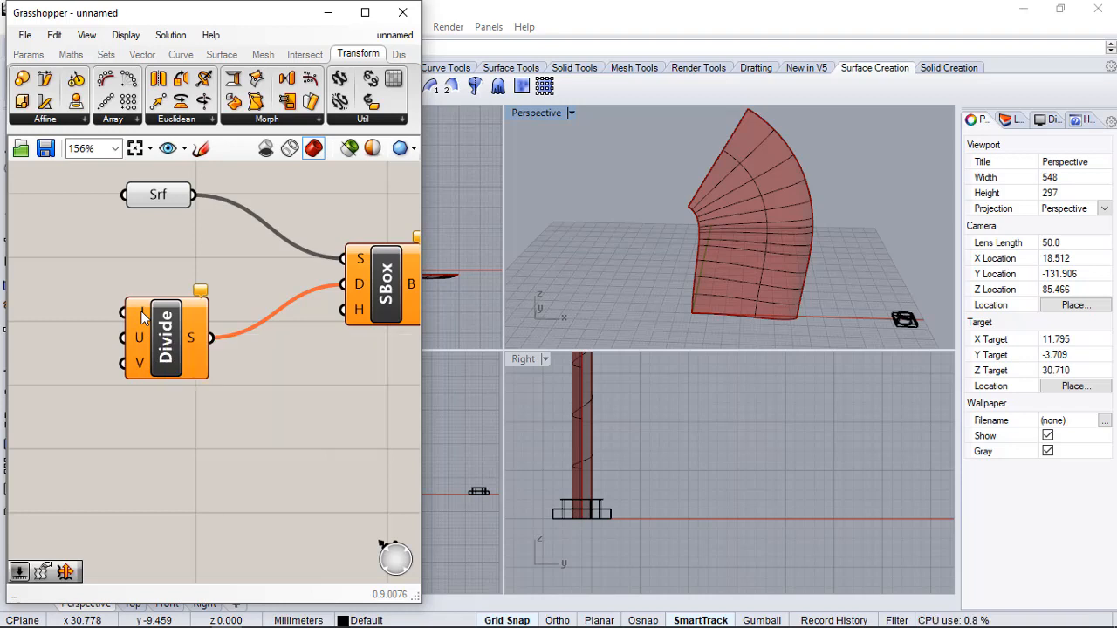
- Add a persistent 2D domain running from 0 to 1 in both U and V to the Divide Domain² component's I input
right_click(143, 314)
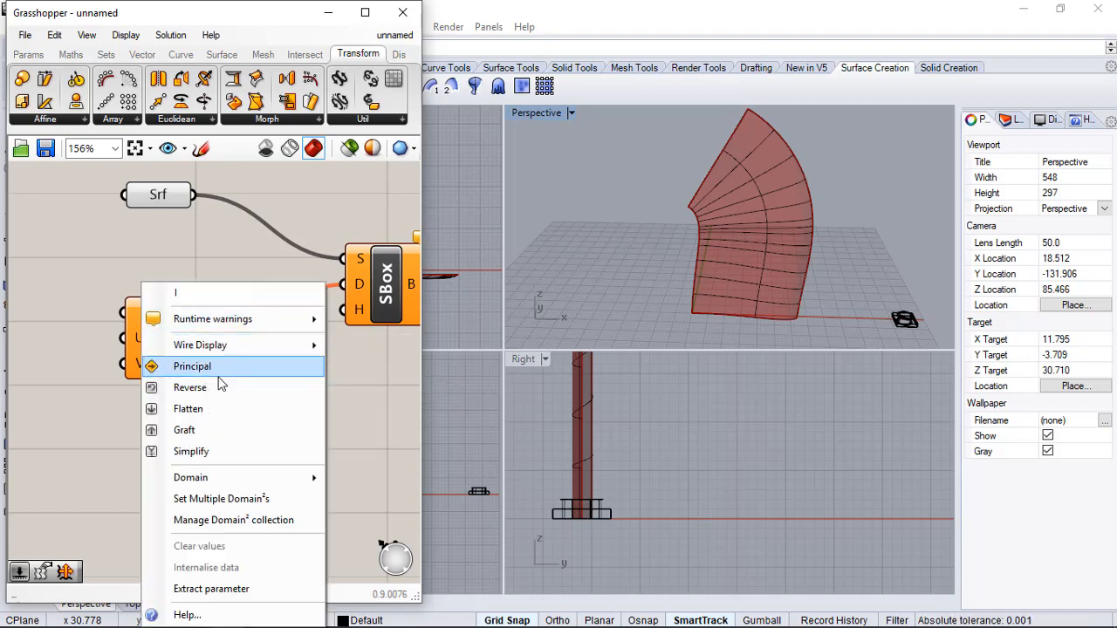
left_click(286, 531)
left_click_drag(298, 243, 621, 86)
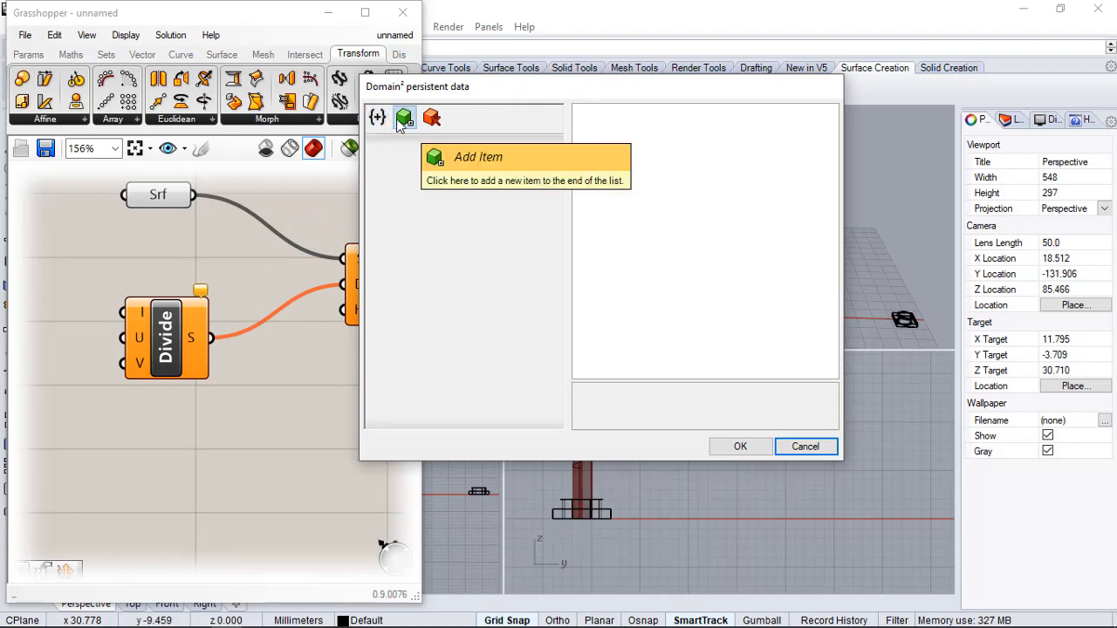
left_click(377, 117)
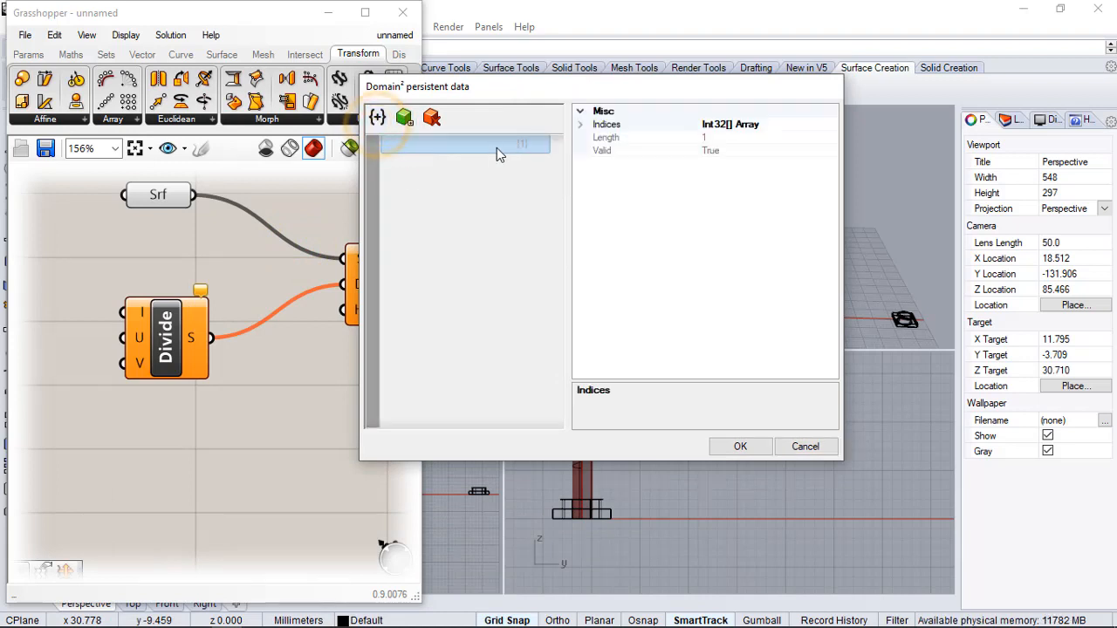
left_click(431, 118)
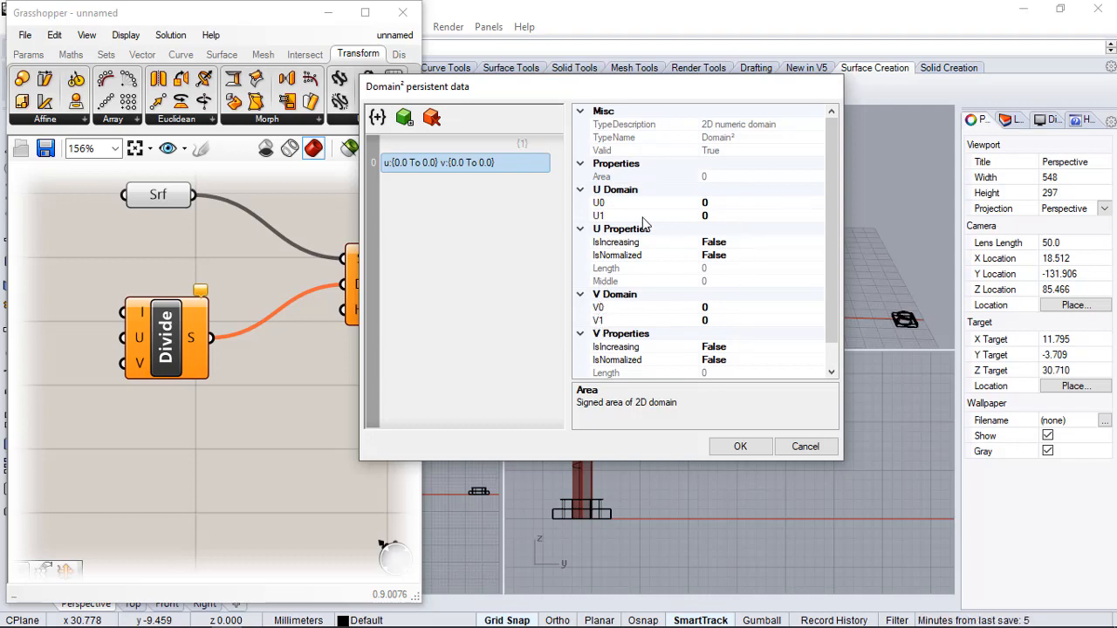
left_click(706, 214)
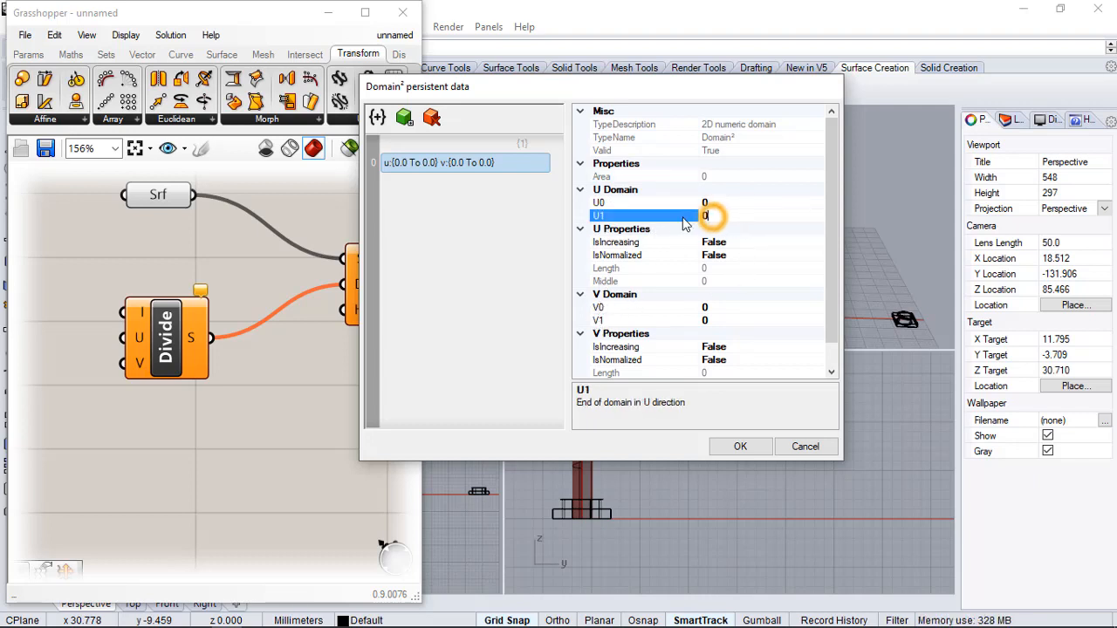
type("1")
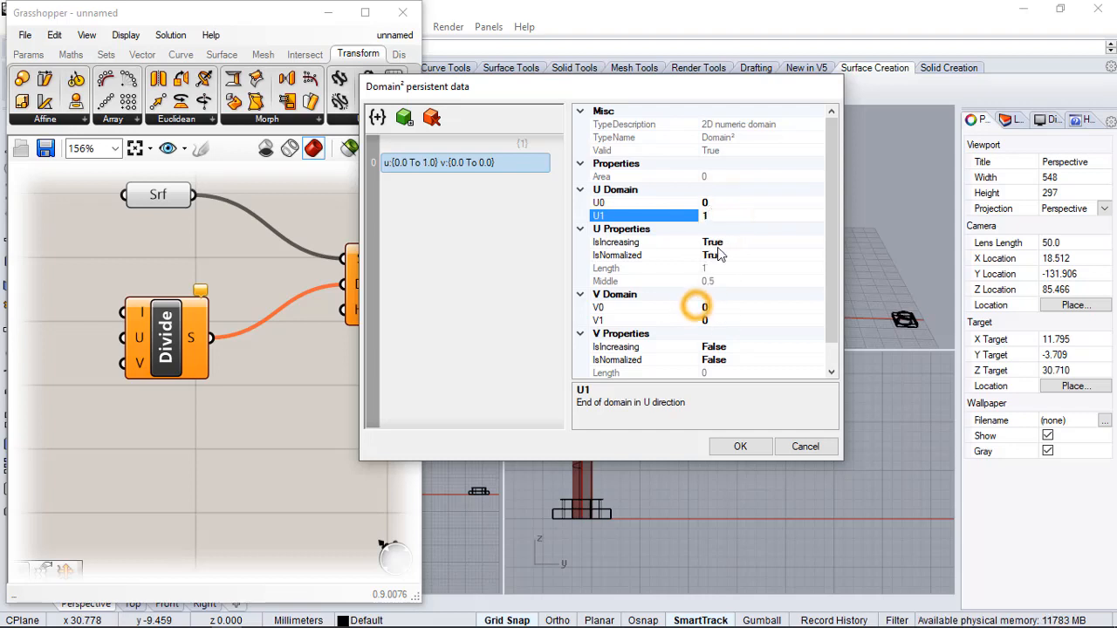
left_click(714, 322)
key("BackSpace")
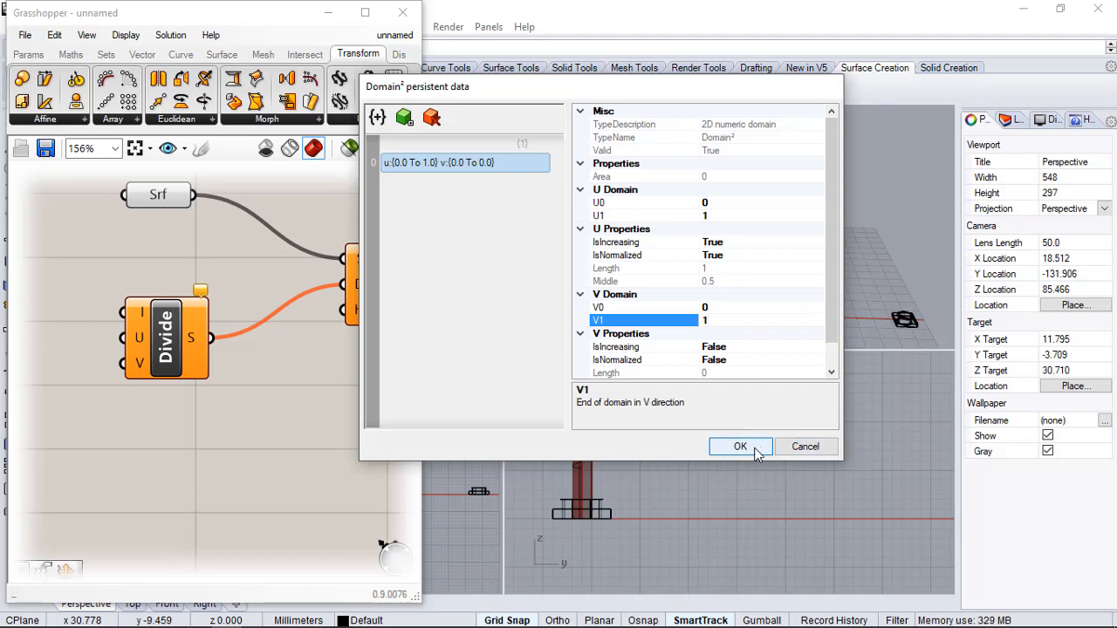
left_click(740, 446)
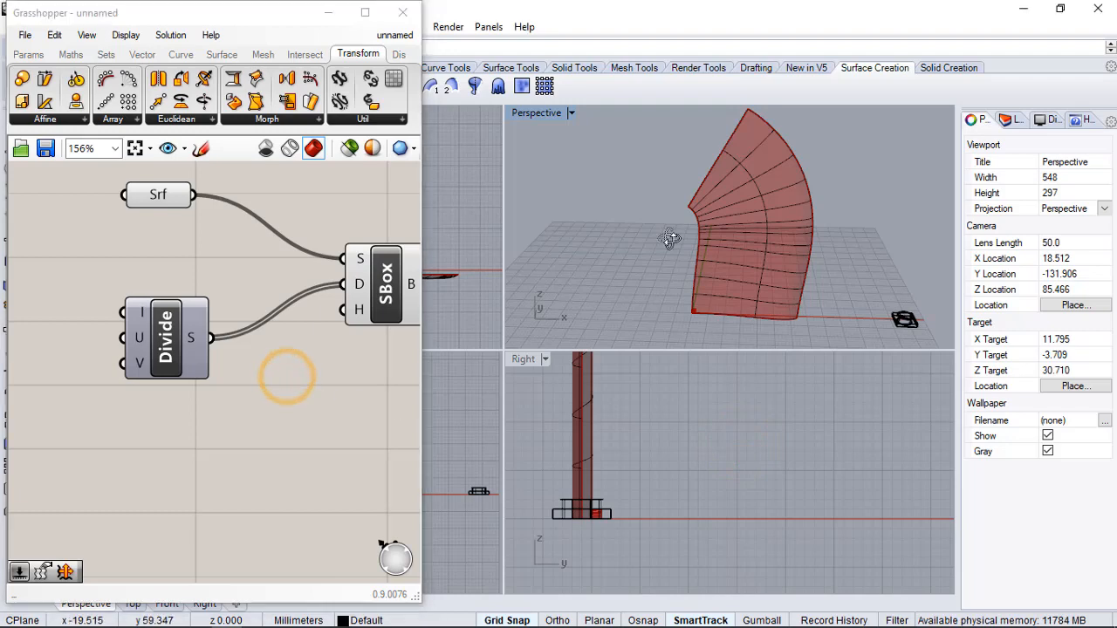
- Examine the surface boxes at the surface's lower corner, highlighting the Surface Box component's output in the perspective view
right_click_drag(668, 239, 751, 259)
scroll(691, 309, "up", 5)
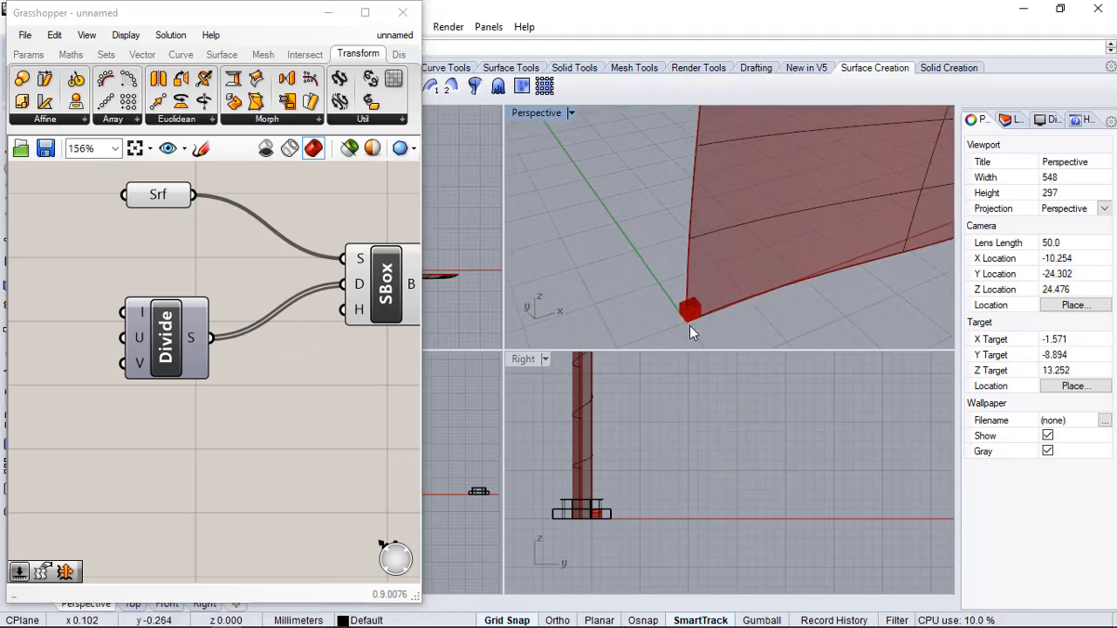
scroll(681, 314, "up", 4)
right_click_drag(712, 295, 749, 289)
scroll(722, 231, "up", 4)
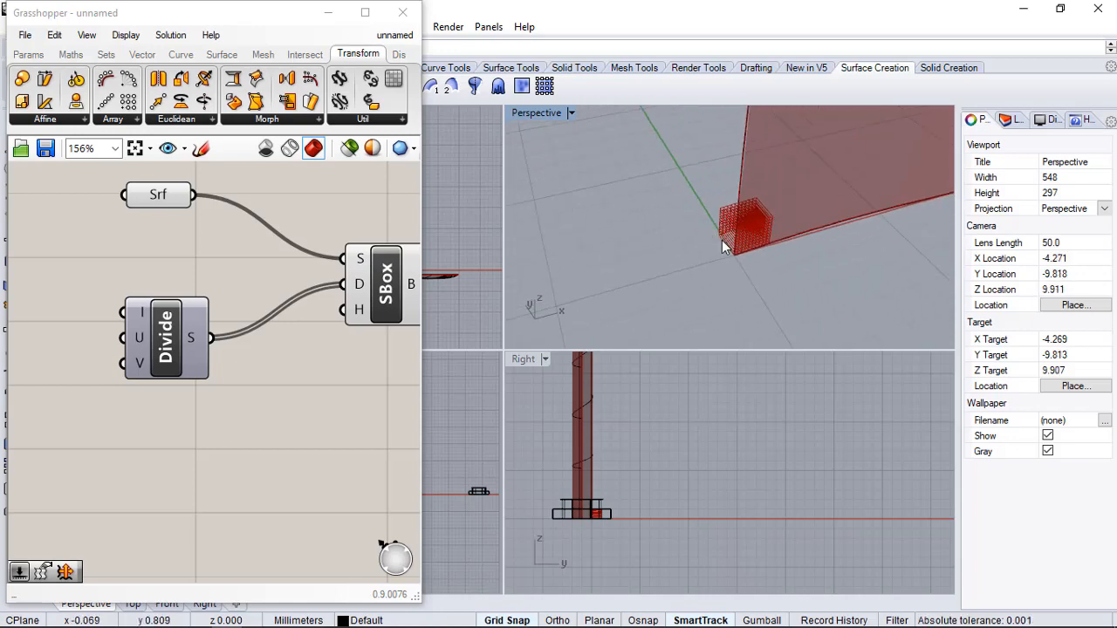
left_click(417, 266)
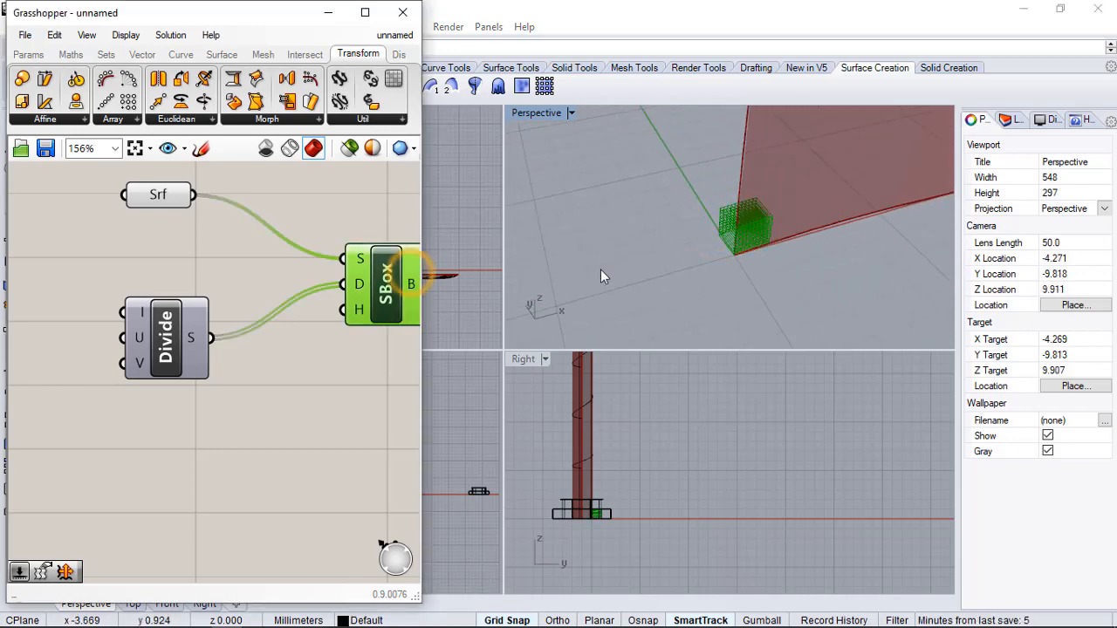
left_click(333, 346)
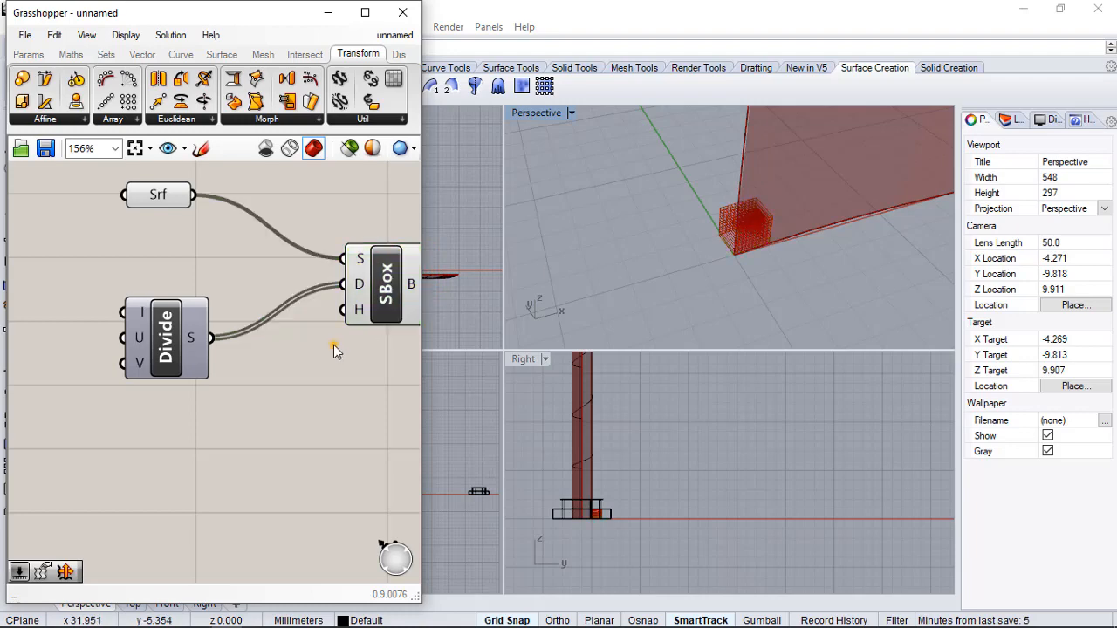
left_click(383, 284)
scroll(252, 312, "down", 4)
scroll(291, 309, "up", 5)
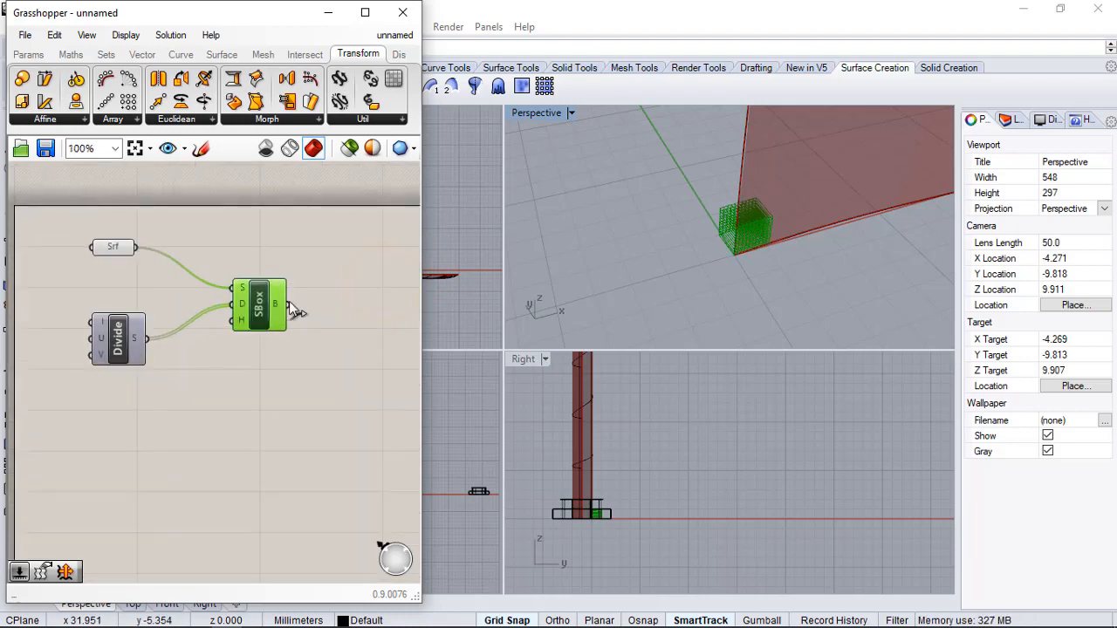
- Reparameterize the S input of the Surface Box component
left_click(225, 404)
right_click(252, 276)
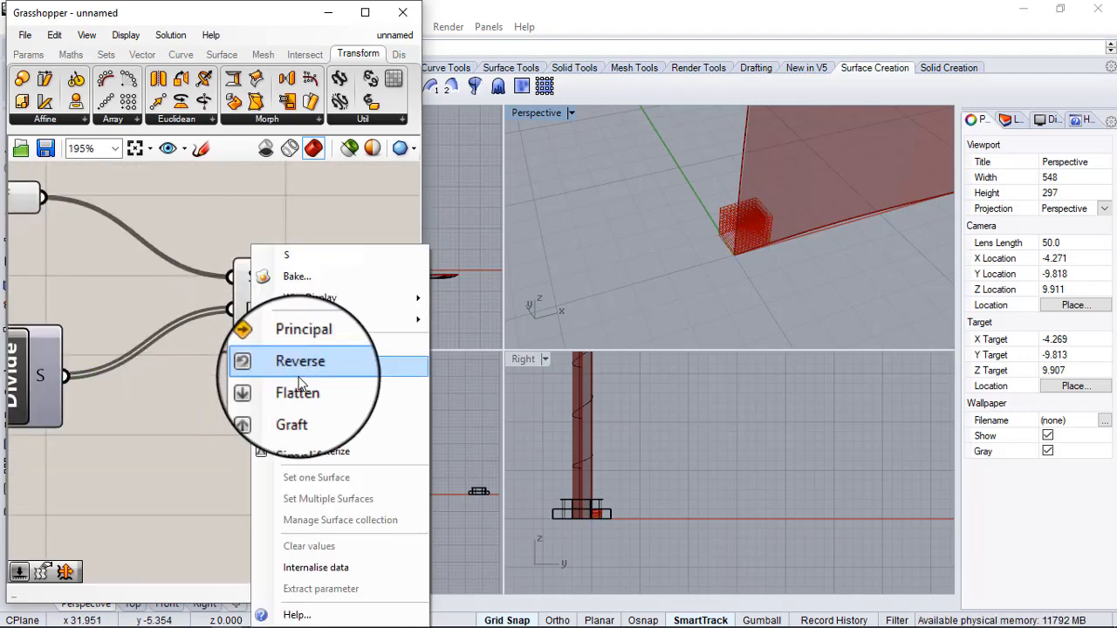
left_click(335, 455)
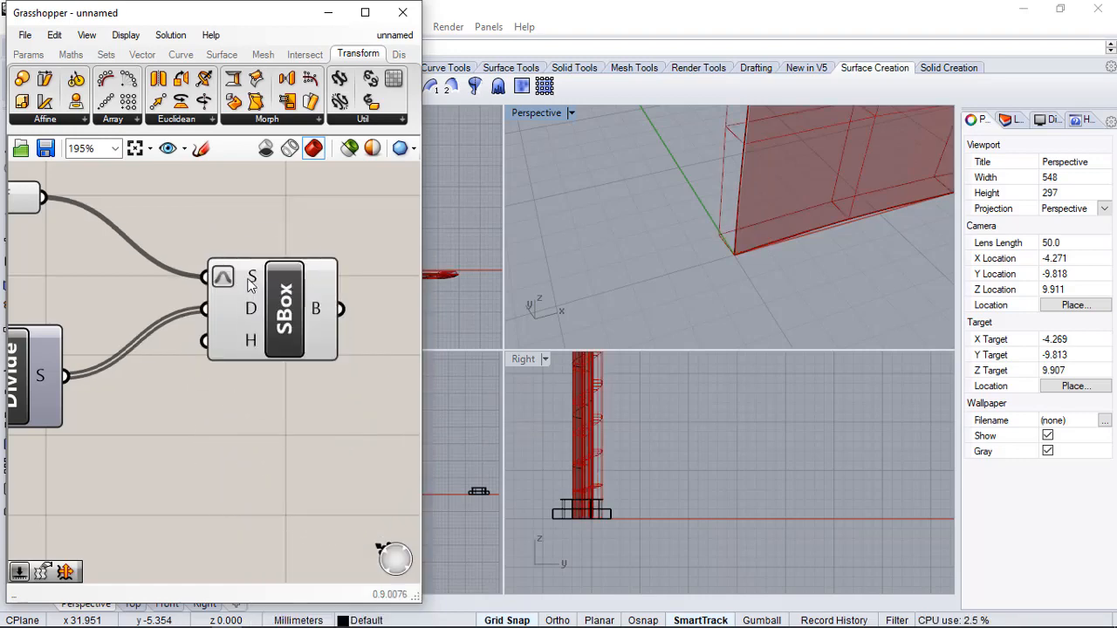
right_click(251, 278)
left_click(224, 277)
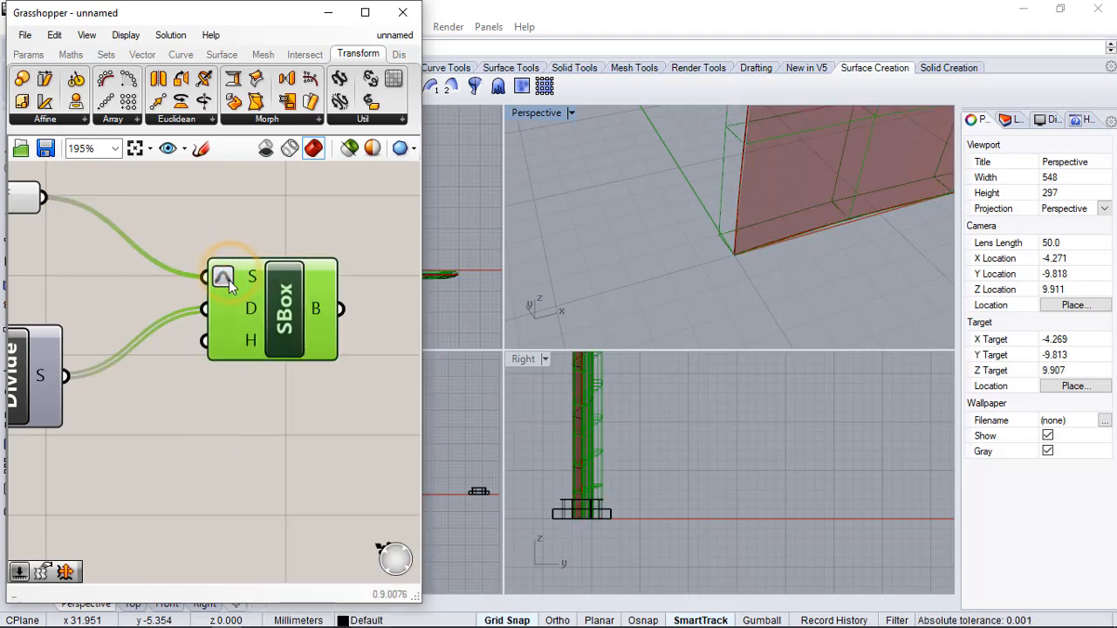
- Examine how the surface boxes are distributed across the whole swept surface, with the Surface Box selected and deselected
right_click_drag(611, 291, 650, 275)
right_click_drag(772, 278, 729, 285)
scroll(729, 284, "down", 8)
middle_click(719, 285)
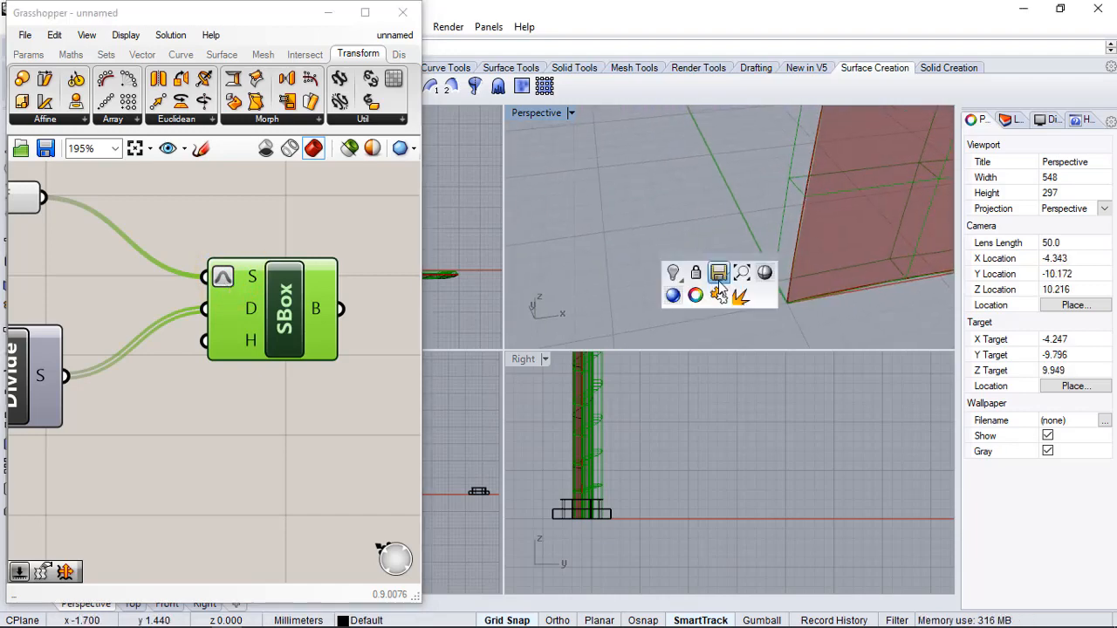
left_click(643, 229)
scroll(642, 236, "down", 8)
middle_click(624, 276)
left_click(788, 323)
scroll(703, 317, "down", 6)
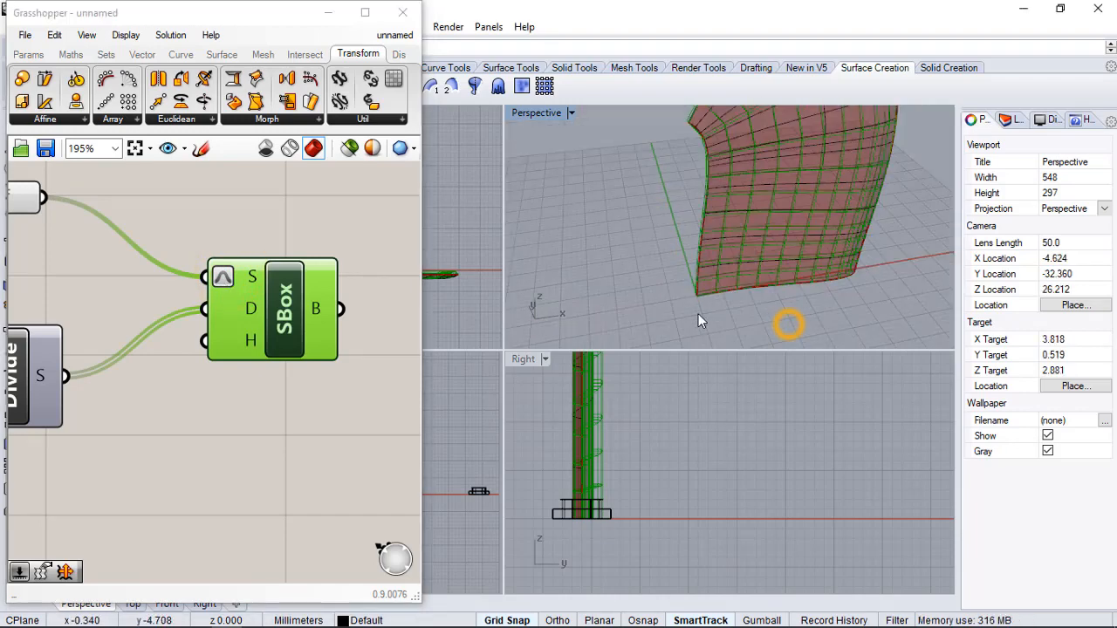
scroll(637, 310, "down", 18)
scroll(638, 305, "up", 6)
right_click_drag(659, 289, 684, 183)
left_click(299, 407)
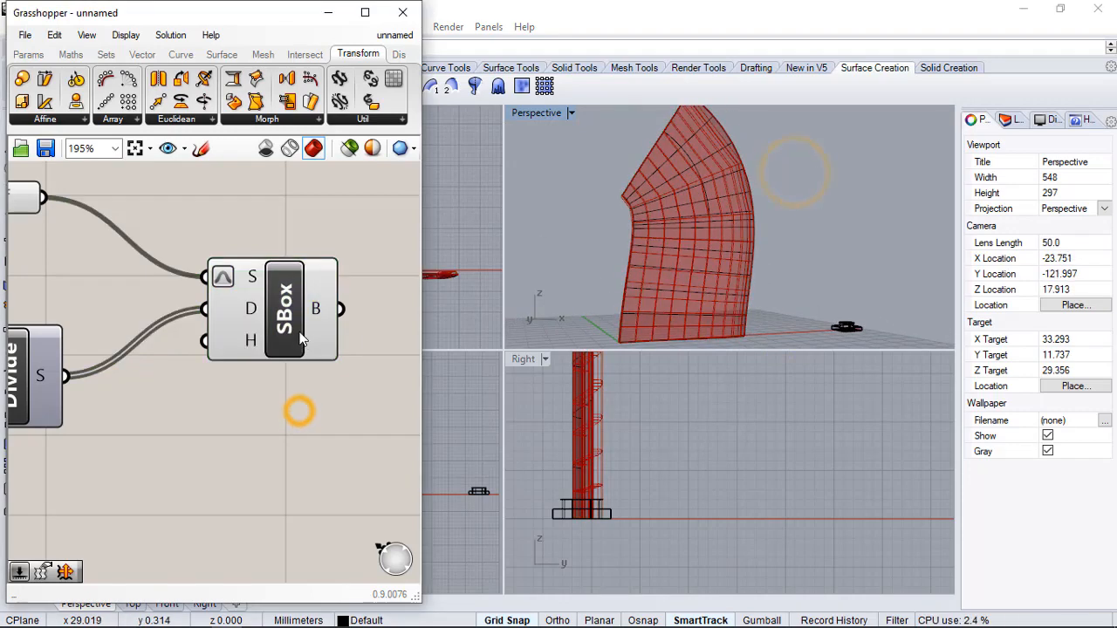
left_click(296, 327)
left_click(288, 403)
- Turn off the preview of the Surface parameter
scroll(355, 360, "down", 1)
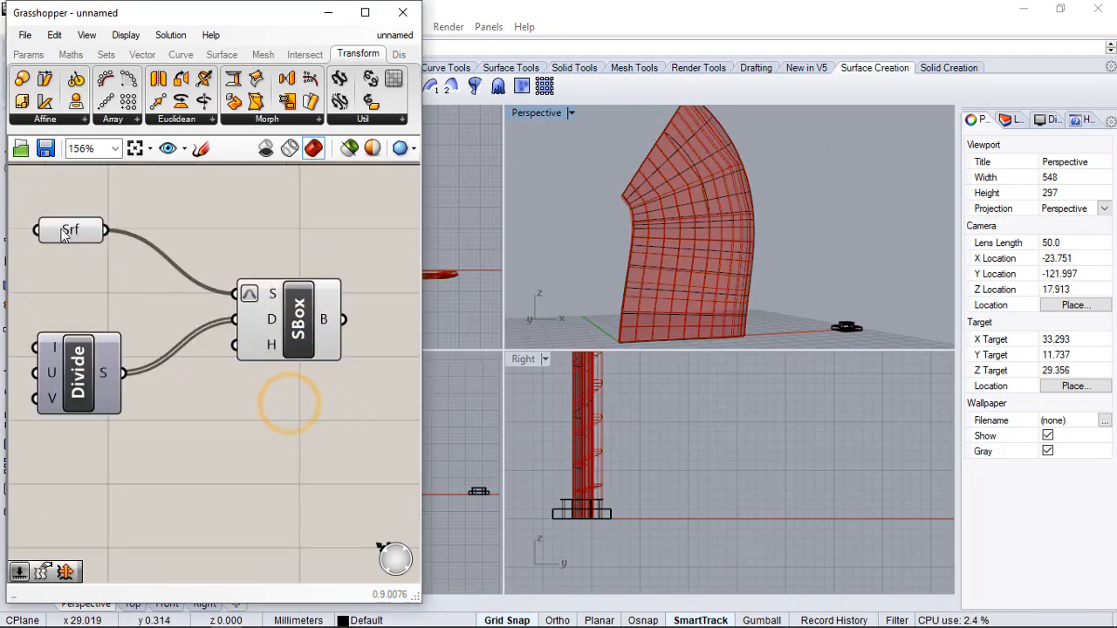
scroll(62, 228, "up", 1)
right_click(61, 225)
left_click(124, 254)
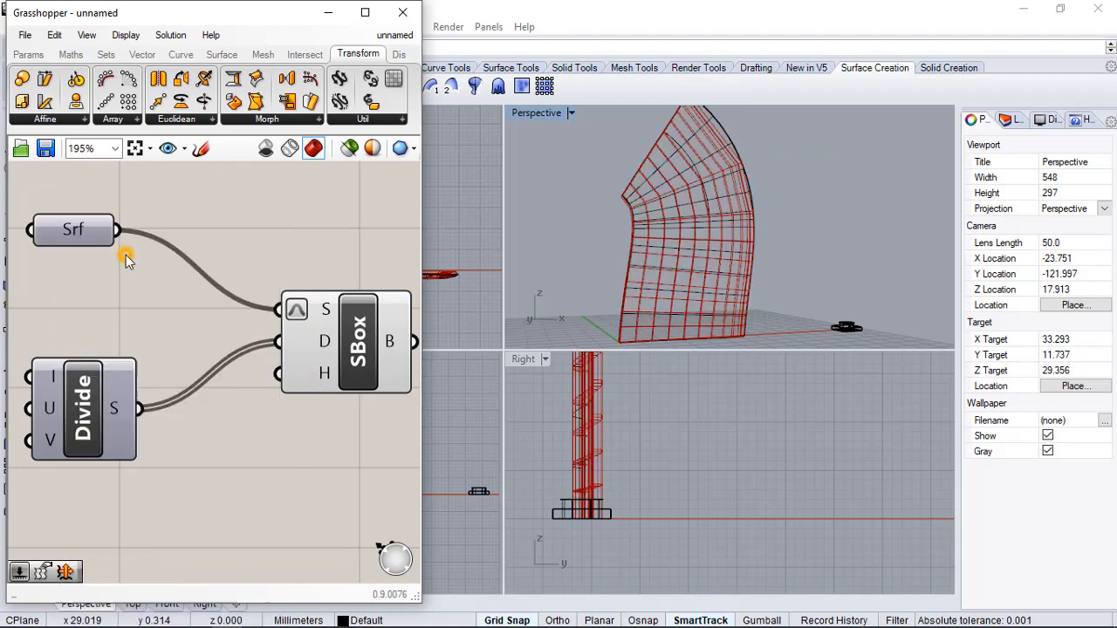
- Highlight the Surface Box component and examine its box grid from several angles and up close
left_click(358, 330)
right_click_drag(663, 166, 622, 249)
scroll(747, 209, "up", 12)
scroll(732, 204, "down", 12)
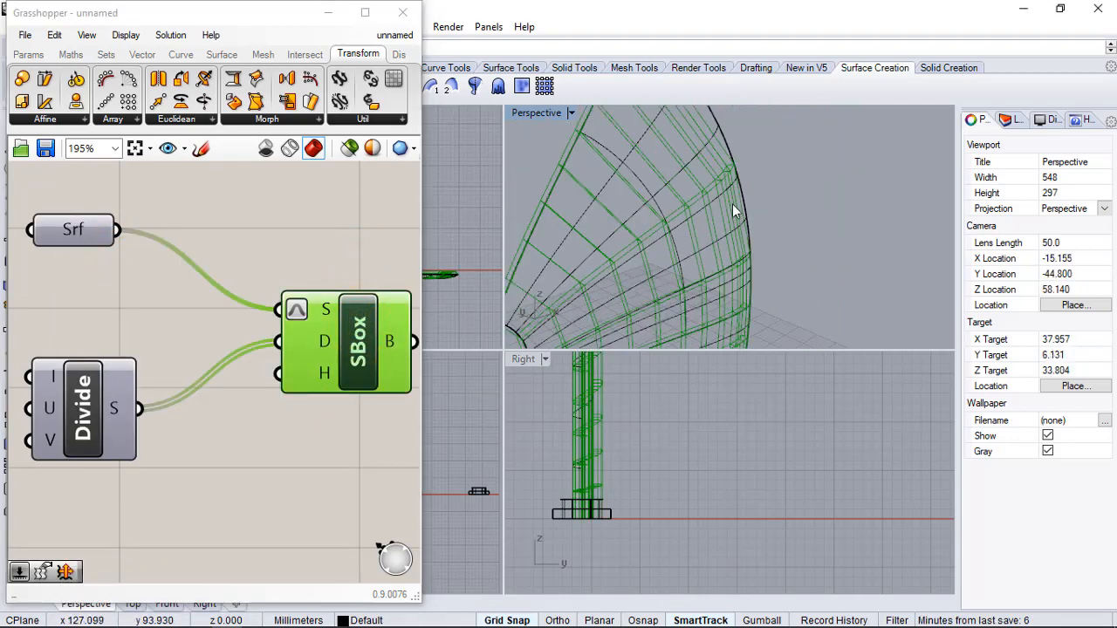
right_click_drag(708, 255, 575, 306)
scroll(618, 310, "up", 4)
scroll(619, 311, "up", 5)
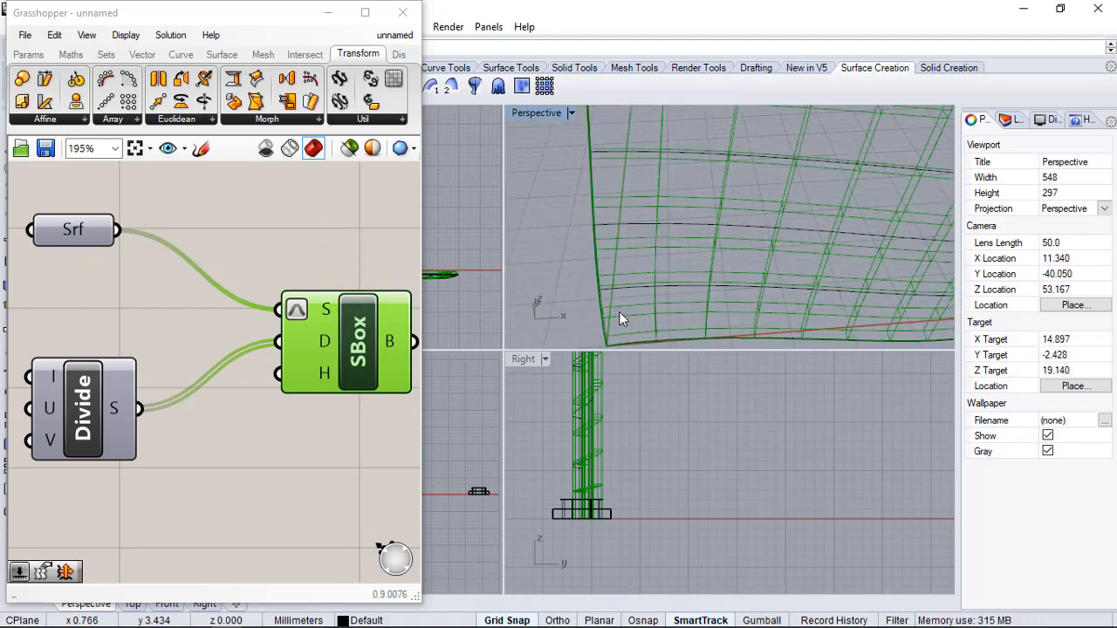
right_click_drag(715, 256, 672, 234)
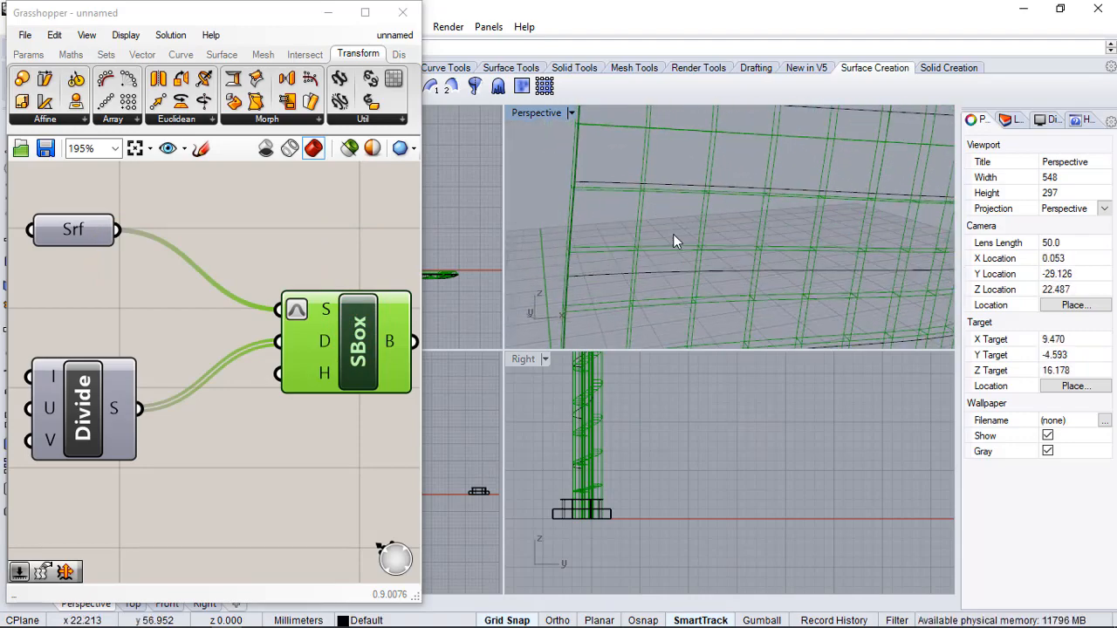
scroll(674, 233, "down", 8)
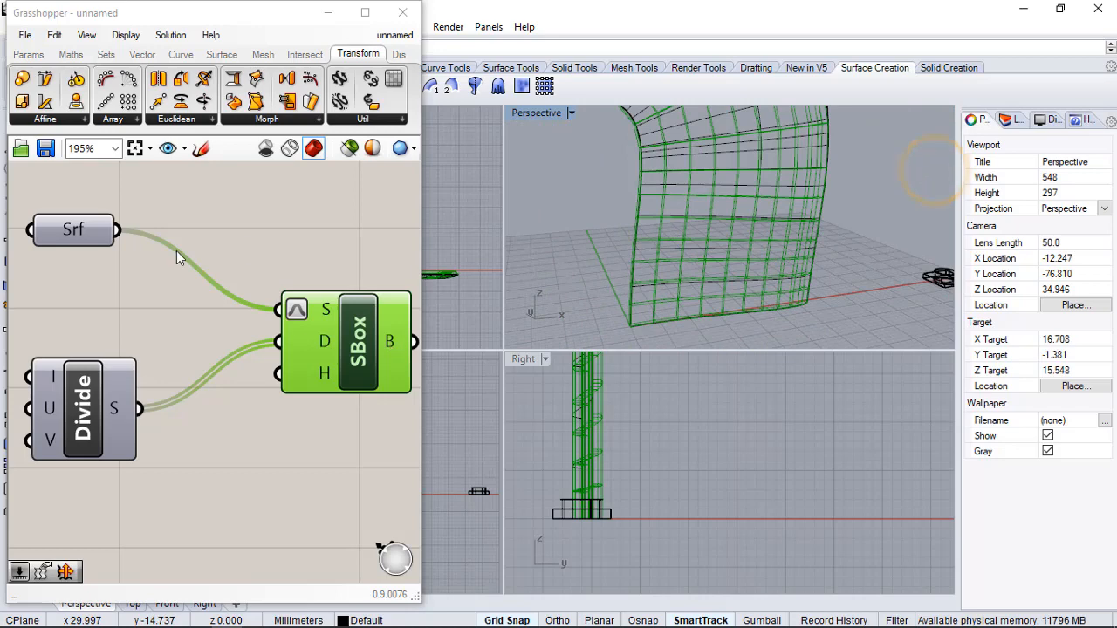
- Turn the preview of the Surface parameter back on
right_click(104, 227)
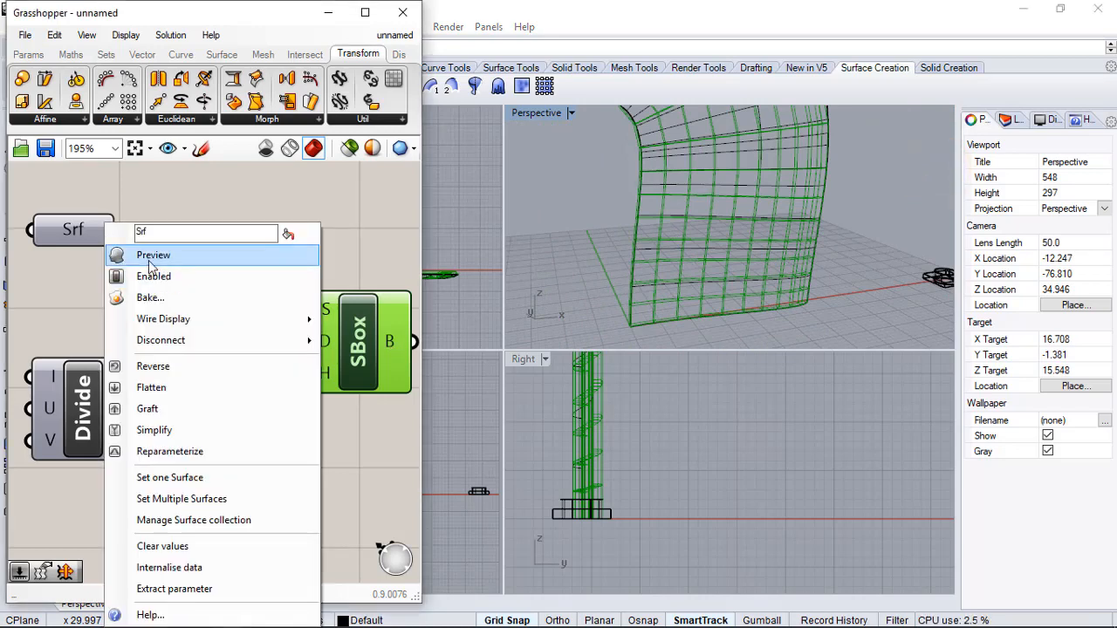
left_click(149, 261)
left_click(242, 206)
scroll(282, 231, "down", 3)
scroll(280, 239, "up", 2)
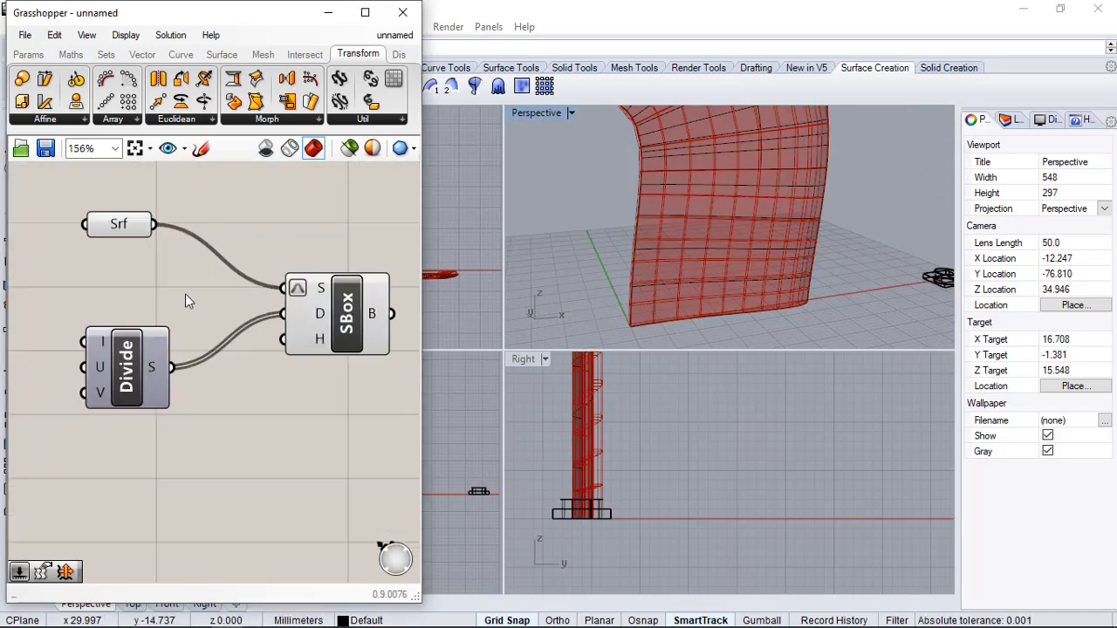
- Move the Divide Domain² component closer below the Surface parameter so its output lines up with the Surface Box's D input
scroll(123, 345, "up", 1)
scroll(325, 258, "down", 2)
scroll(136, 350, "up", 2)
left_click_drag(246, 318, 247, 255)
left_click(257, 321)
scroll(251, 319, "down", 3)
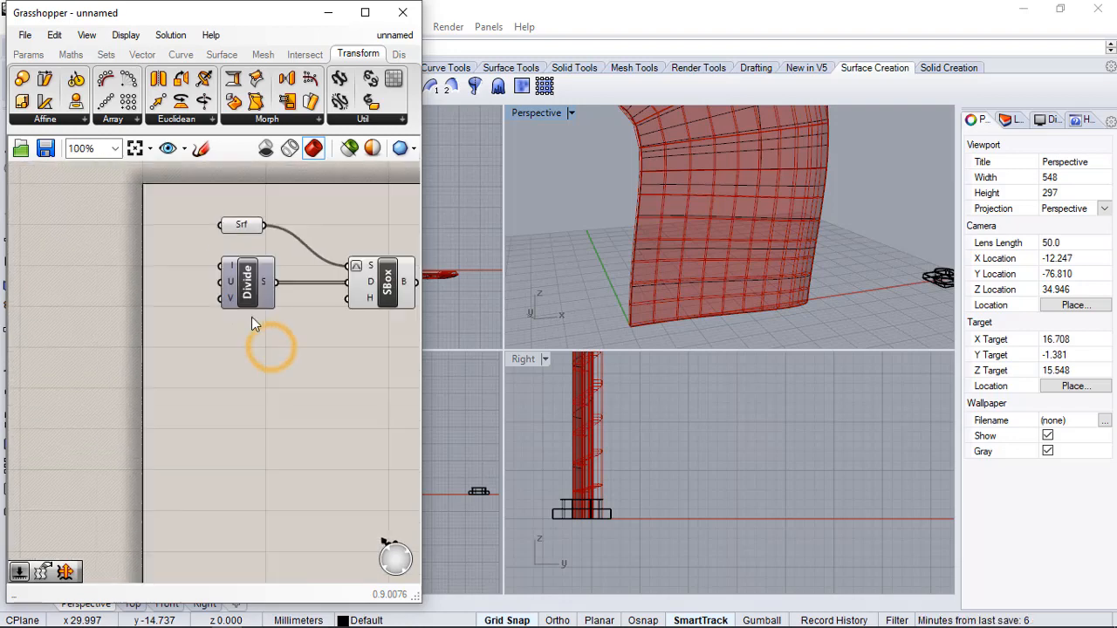
- Add an integer number slider below the Divide Domain² component with range 1 to 30 and value 10 (1<10<30)
scroll(251, 321, "up", 1)
double_click(205, 359)
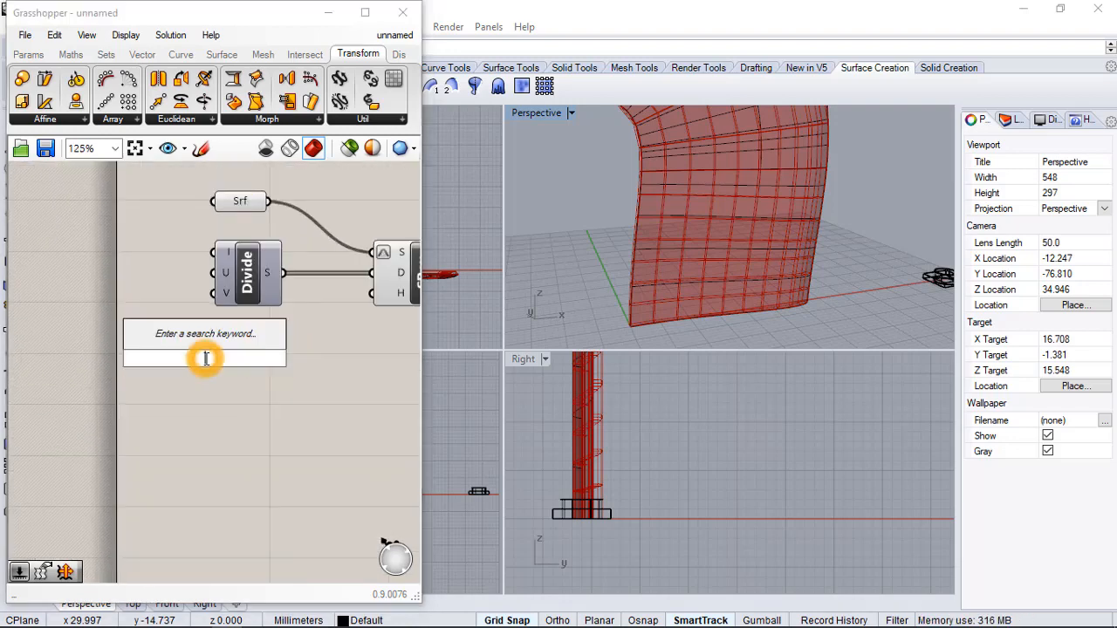
type("1<10")
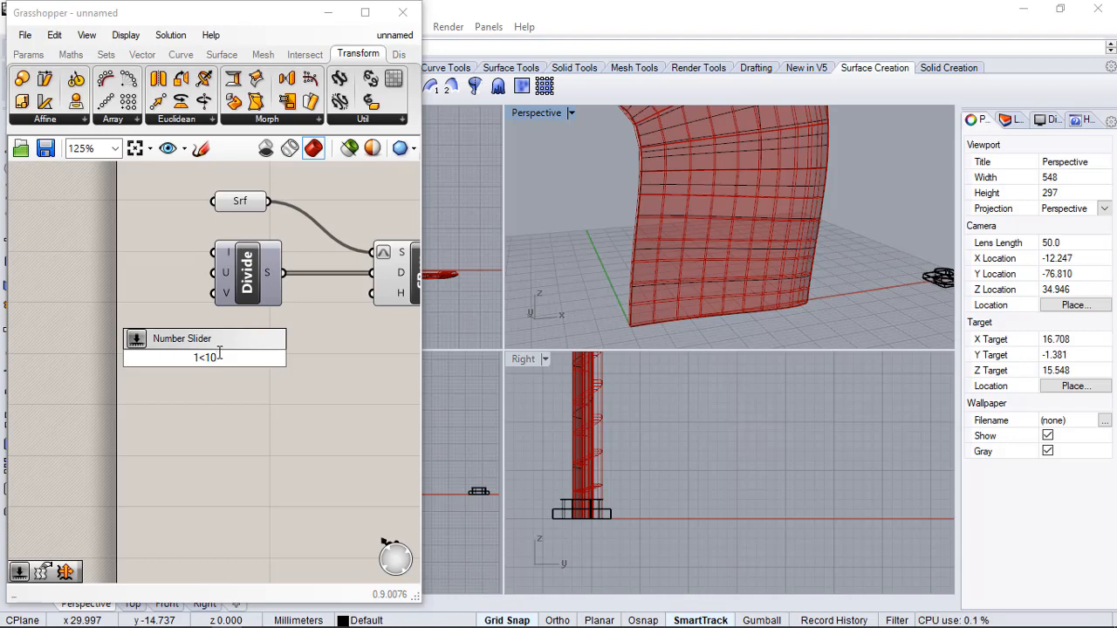
type(".")
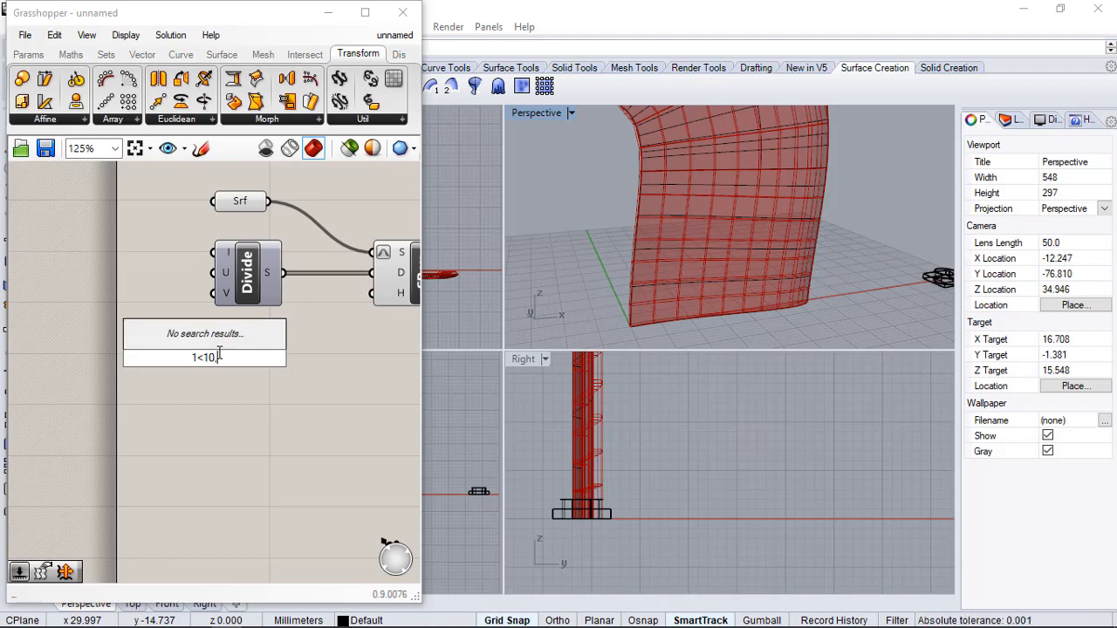
key("BackSpace")
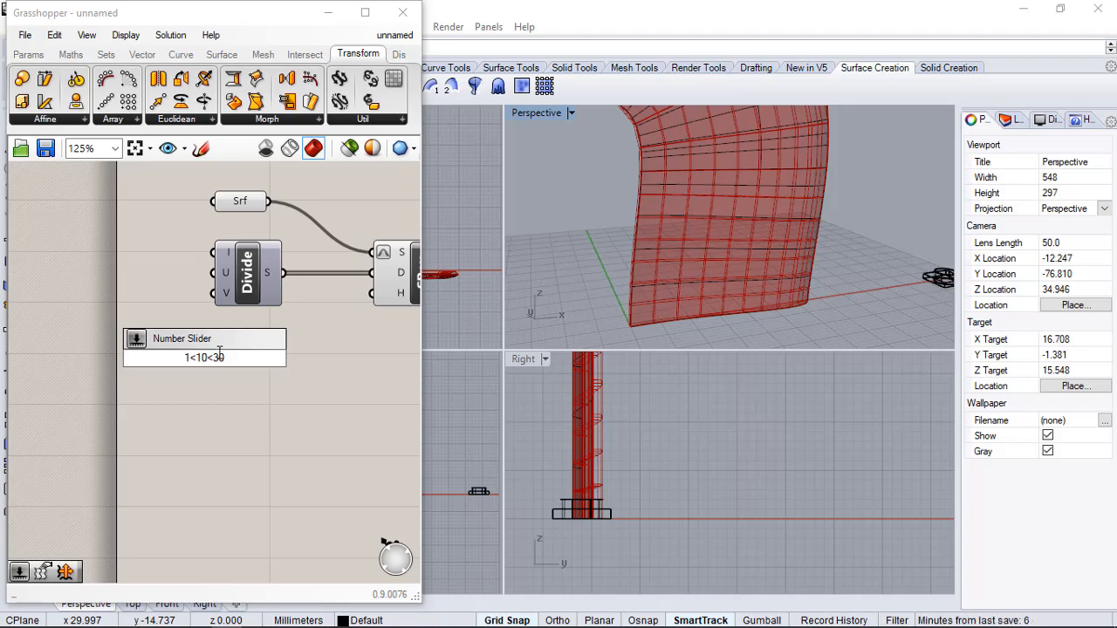
key("Return")
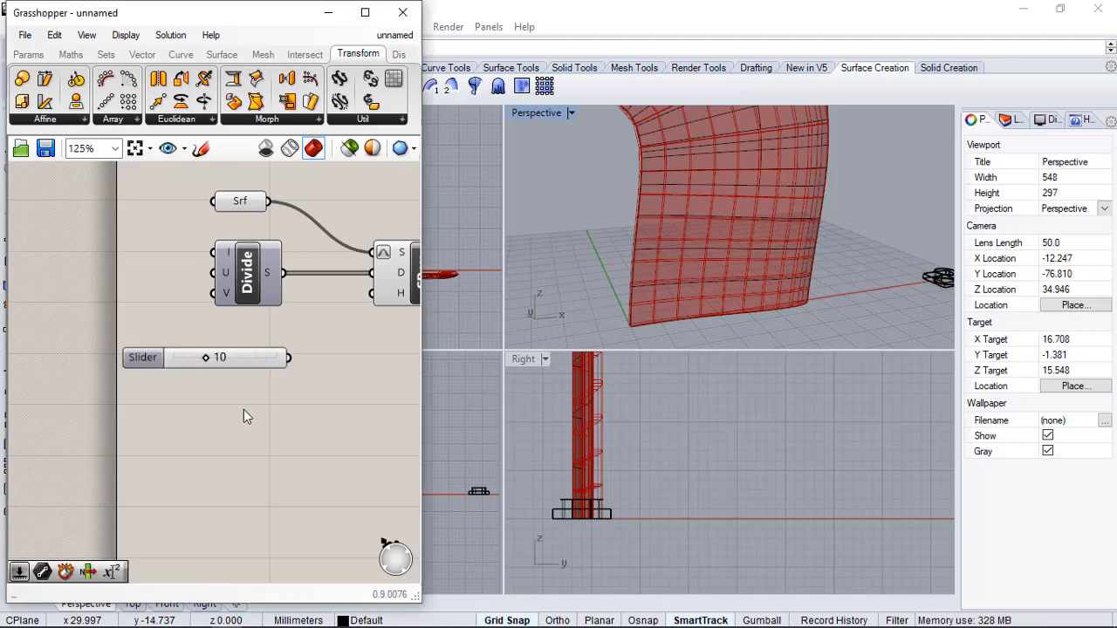
- Shift the Surface, Divide Domain² and Surface Box components together away from the slider, leaving wiring space before the Divide Domain² inputs
left_click(221, 362)
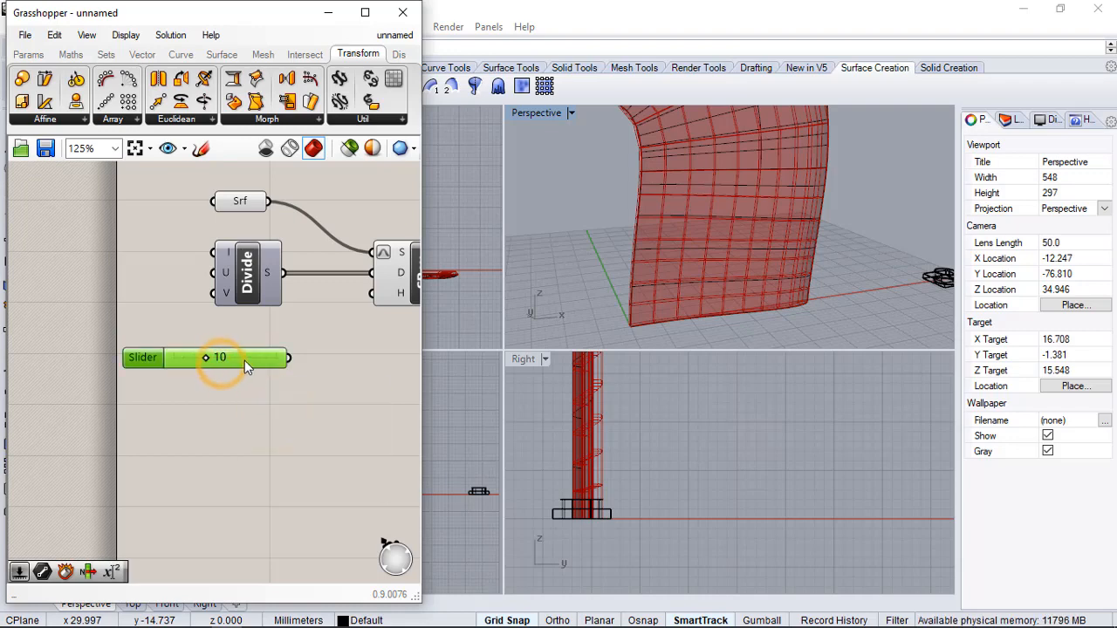
scroll(184, 302, "down", 1)
scroll(184, 301, "up", 1)
right_click_drag(223, 301, 113, 309)
left_click_drag(331, 174, 116, 300)
left_click_drag(307, 297, 421, 301)
left_click(229, 387)
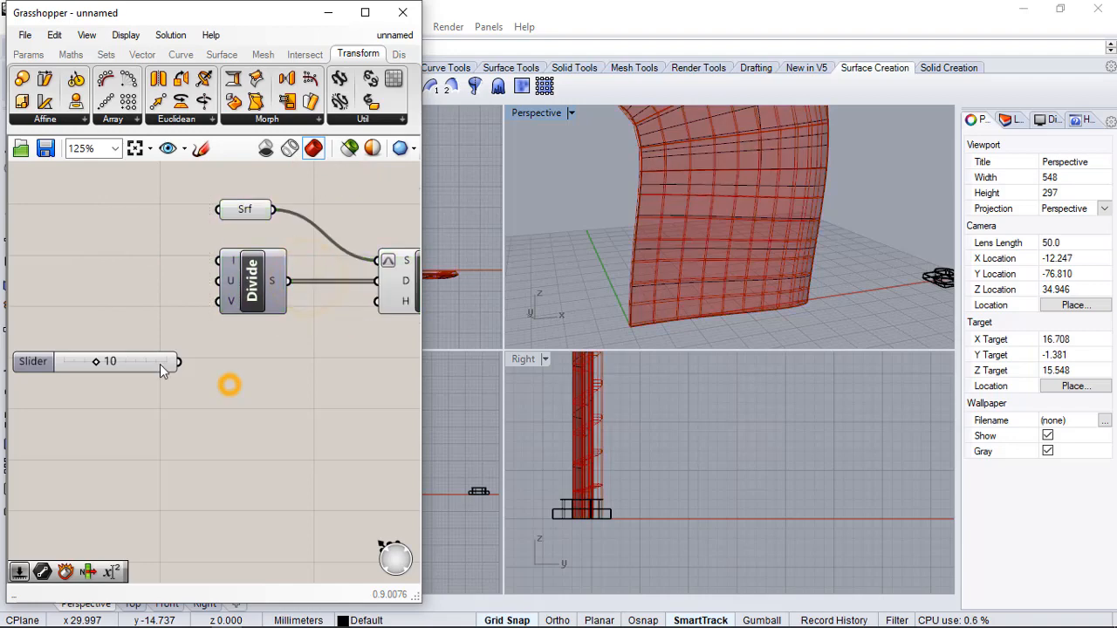
- Move the integer slider beside the Divide Domain² component and connect it to the U input
left_click_drag(142, 367, 142, 283)
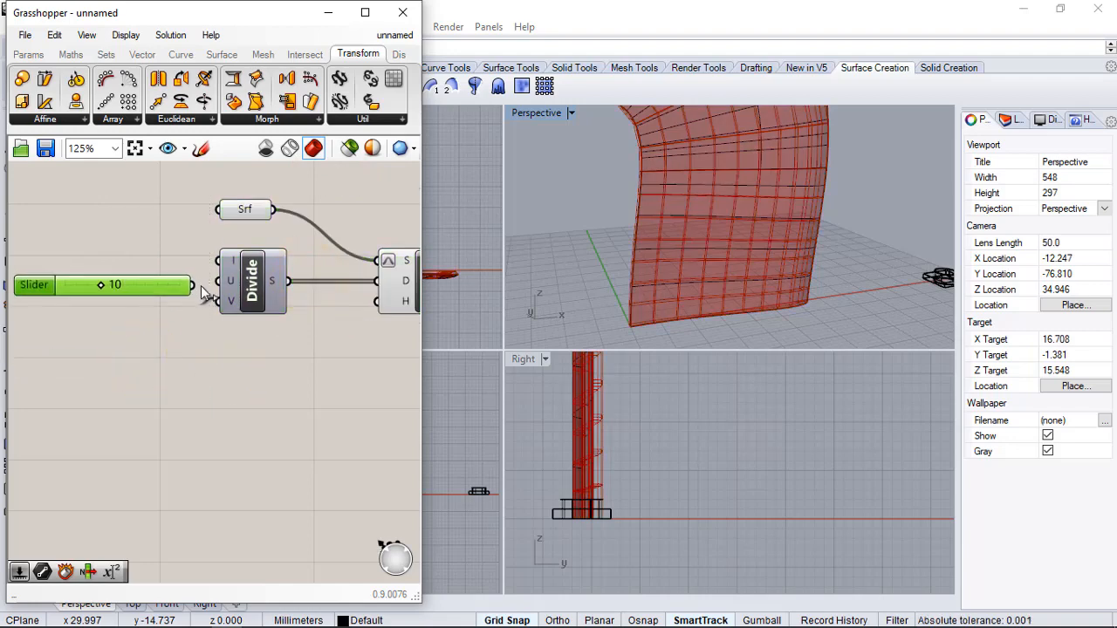
left_click_drag(227, 286, 225, 282)
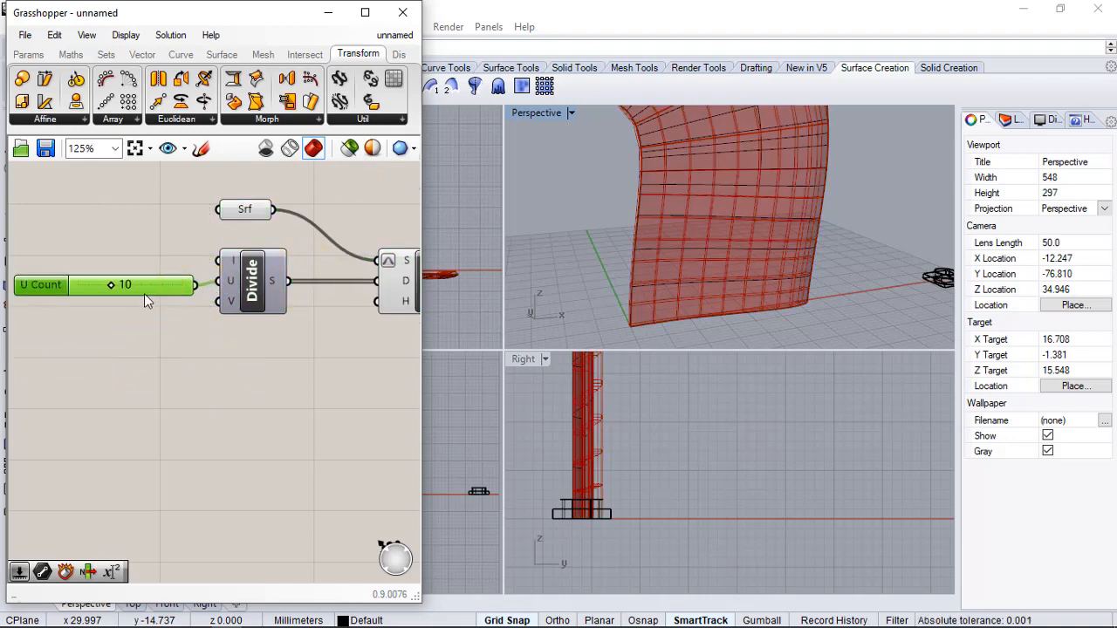
left_click_drag(147, 276, 148, 272)
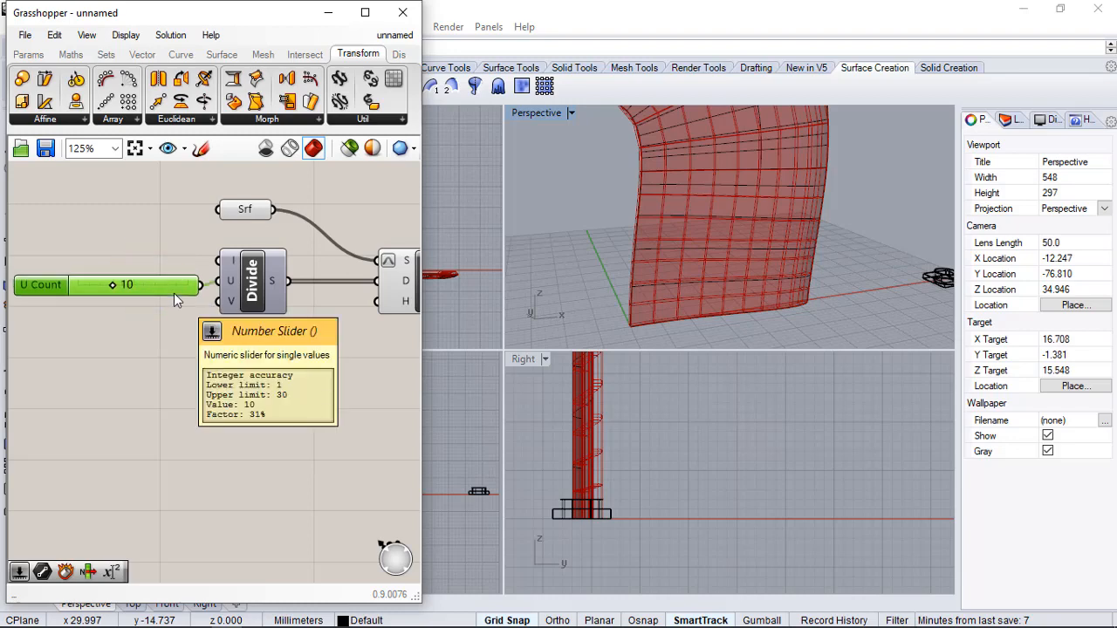
- Duplicate the U Count slider just below the original and connect the copy to the Divide Domain² V input
double_click(140, 280)
left_click_drag(143, 337, 138, 319, "alt")
left_click_drag(229, 288, 249, 310)
- Set the U Count slider to 13 and the V Count slider to 11 to adjust the surface box divisions
right_click_drag(537, 237, 663, 197)
left_click(321, 196)
scroll(321, 196, "down", 4)
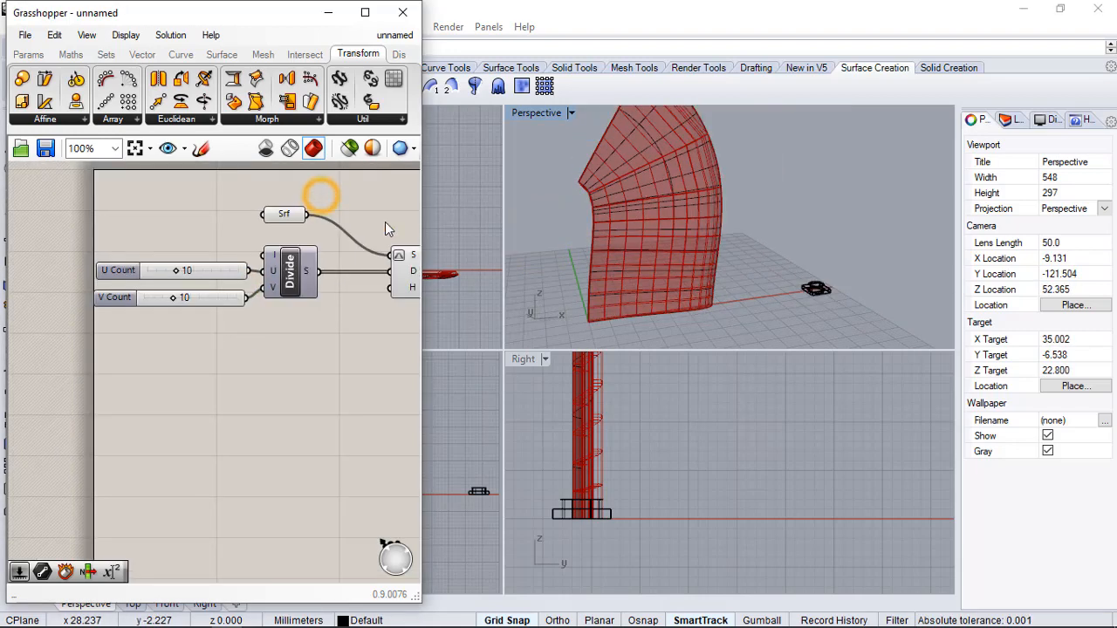
scroll(367, 235, "up", 4)
left_click(371, 261)
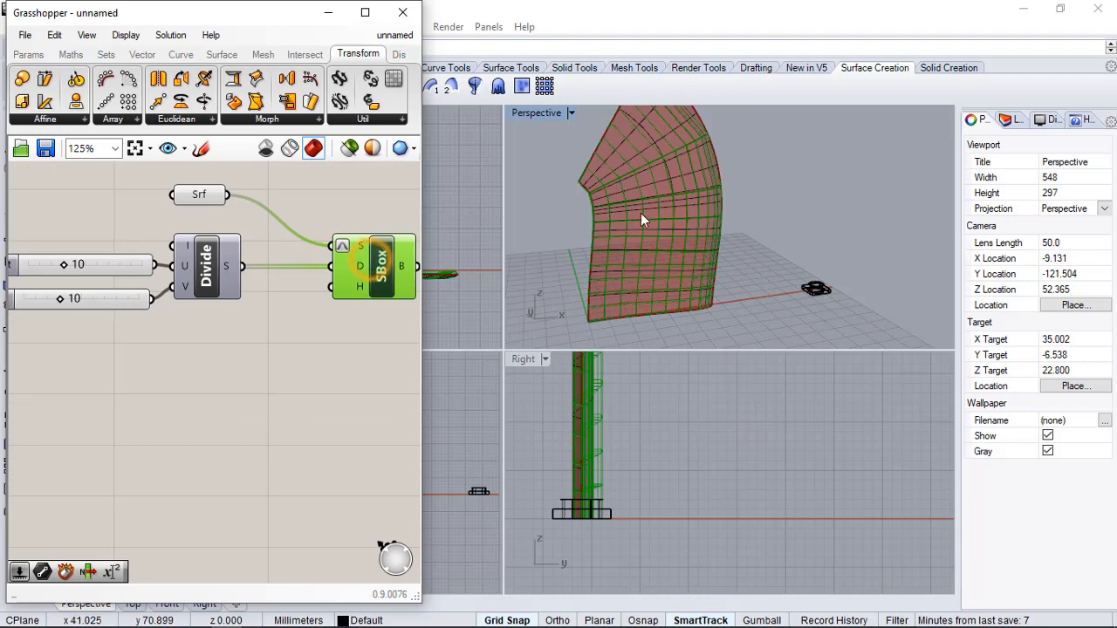
left_click_drag(67, 263, 42, 298)
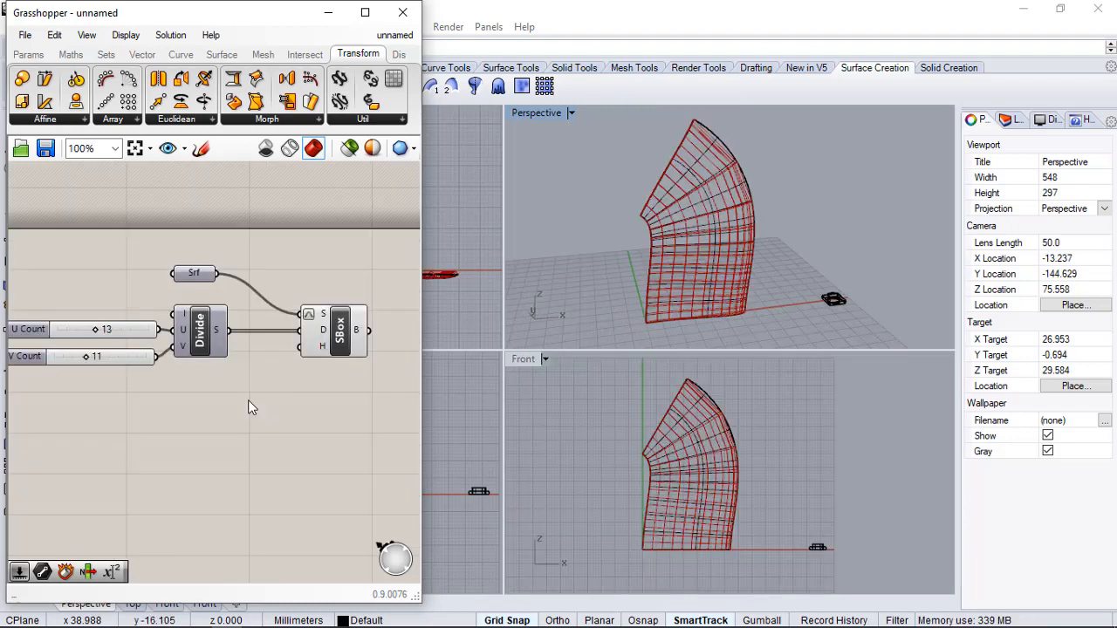
- Add a number slider with range 0.1 to 3 and value 1 (.1<1<3) and connect it to the Surface Box's H input
double_click(248, 400)
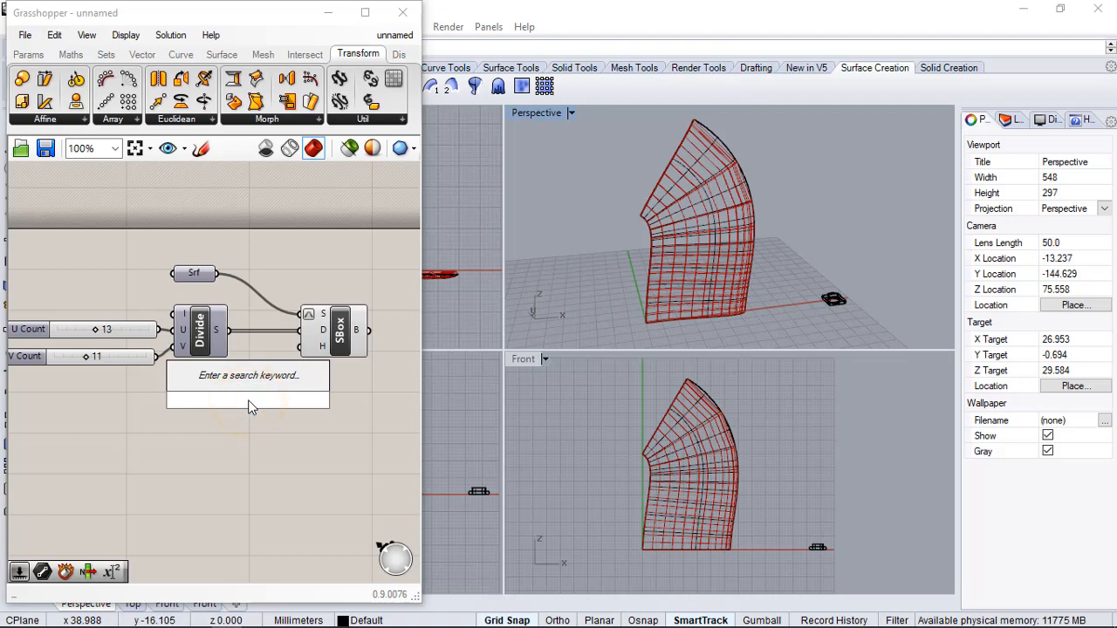
type(".1<1<3")
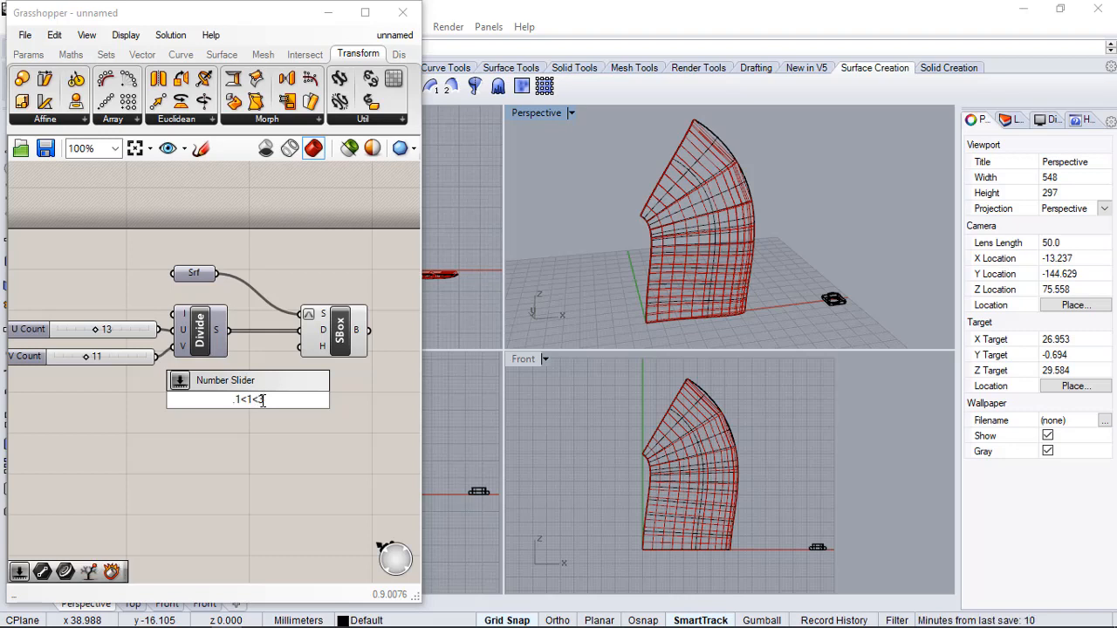
key("Return")
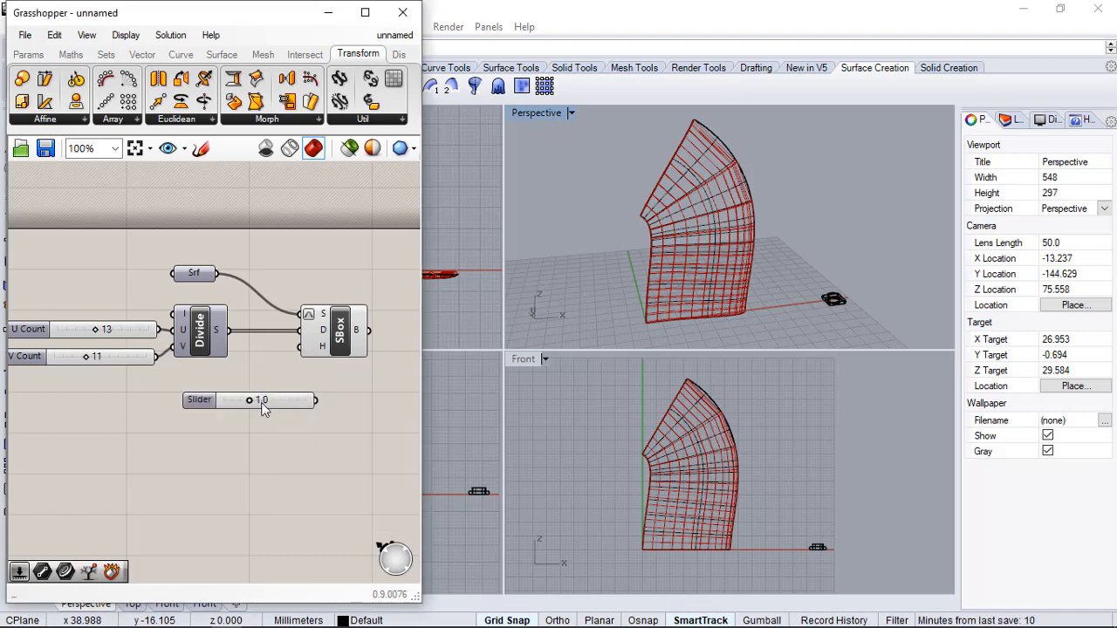
left_click_drag(264, 400, 199, 398)
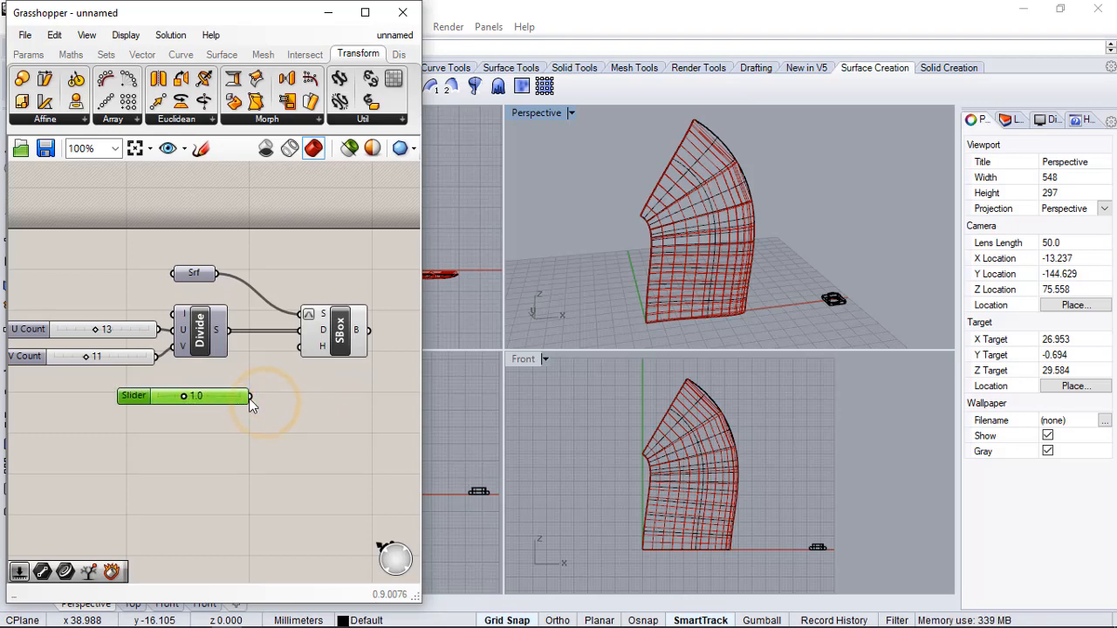
left_click_drag(272, 380, 302, 359)
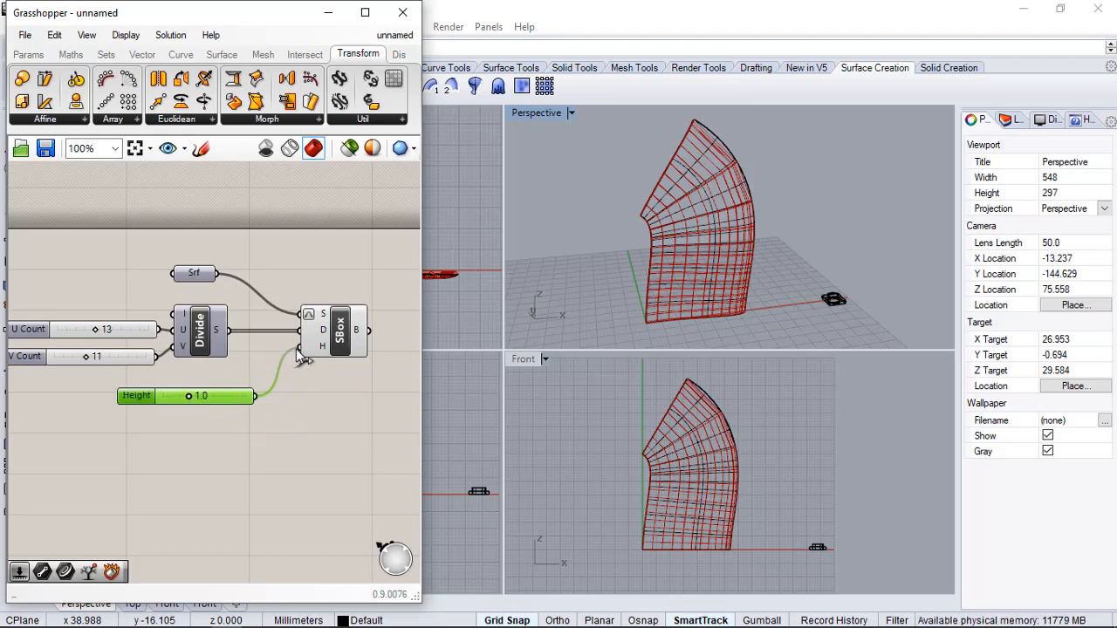
- Set the Height slider of the Surface Box to 1.8, checking the box thickness on the surface up close
scroll(632, 292, "up", 8)
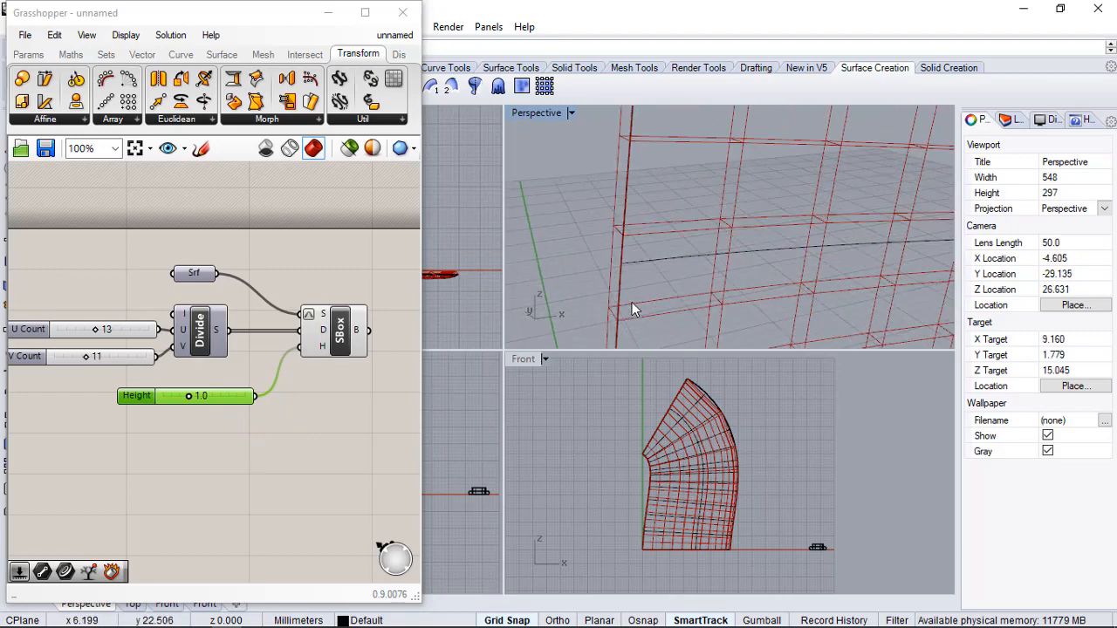
scroll(608, 283, "up", 3)
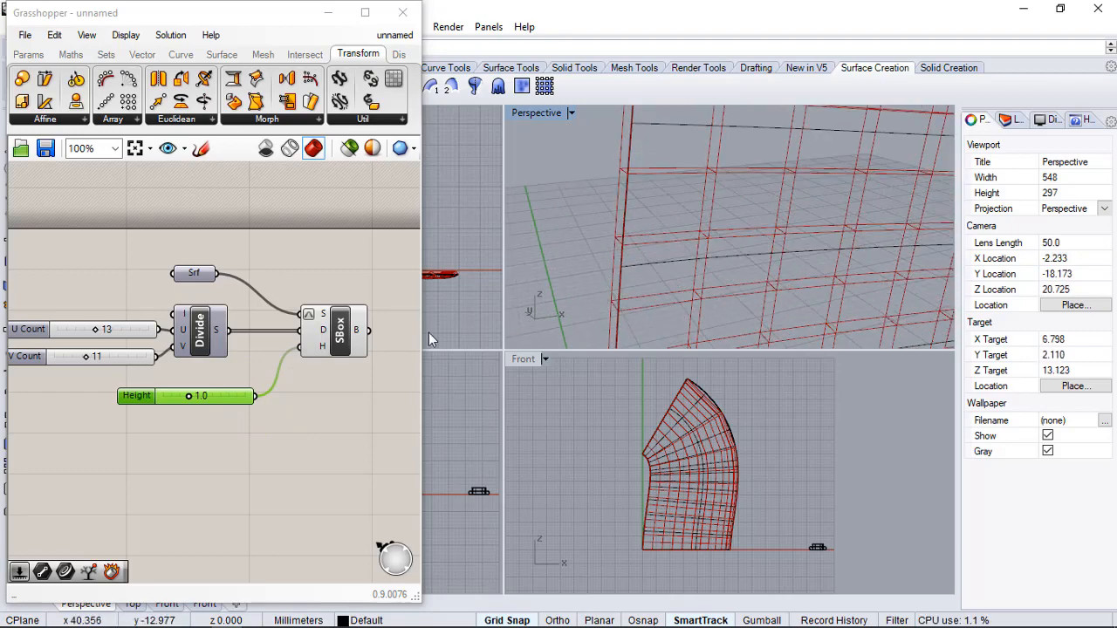
mouse_move(188, 397)
left_mouse_down()
mouse_move(171, 404)
mouse_move(245, 403)
mouse_move(186, 400)
left_mouse_up()
middle_click(190, 407)
left_click(314, 410)
left_click(272, 423)
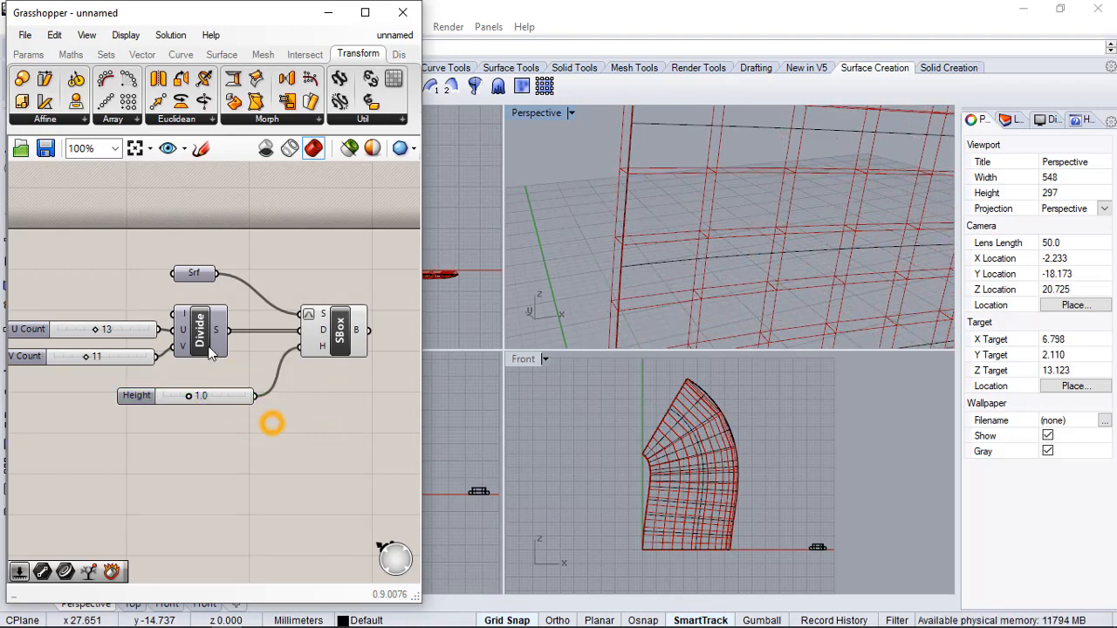
scroll(214, 357, "down", 2)
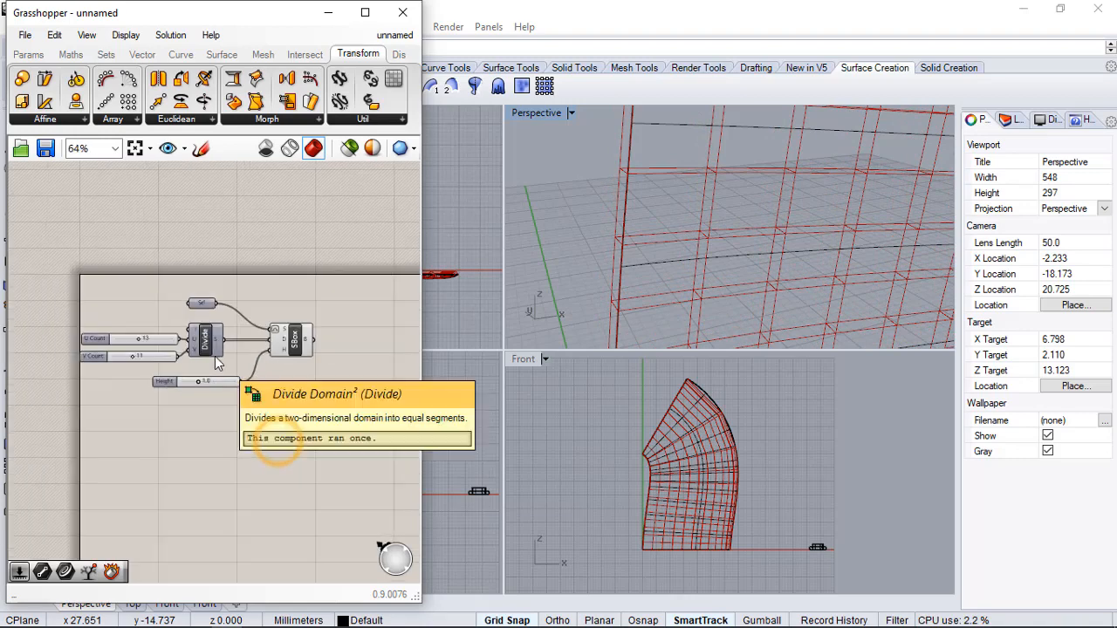
scroll(325, 365, "up", 1)
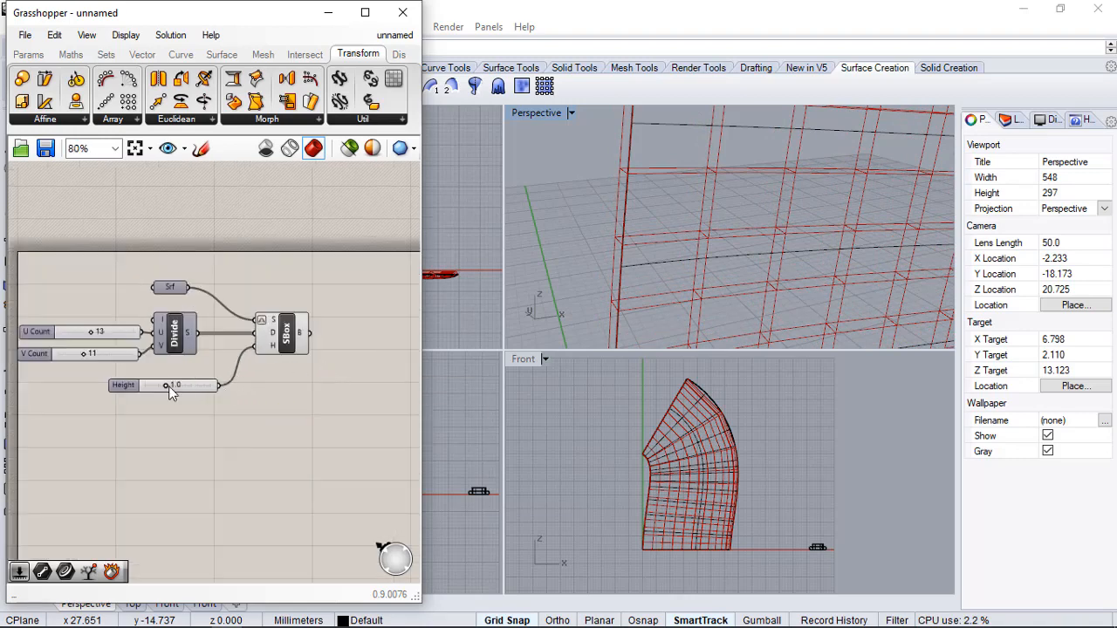
scroll(168, 387, "up", 1)
left_click_drag(168, 386, 196, 394)
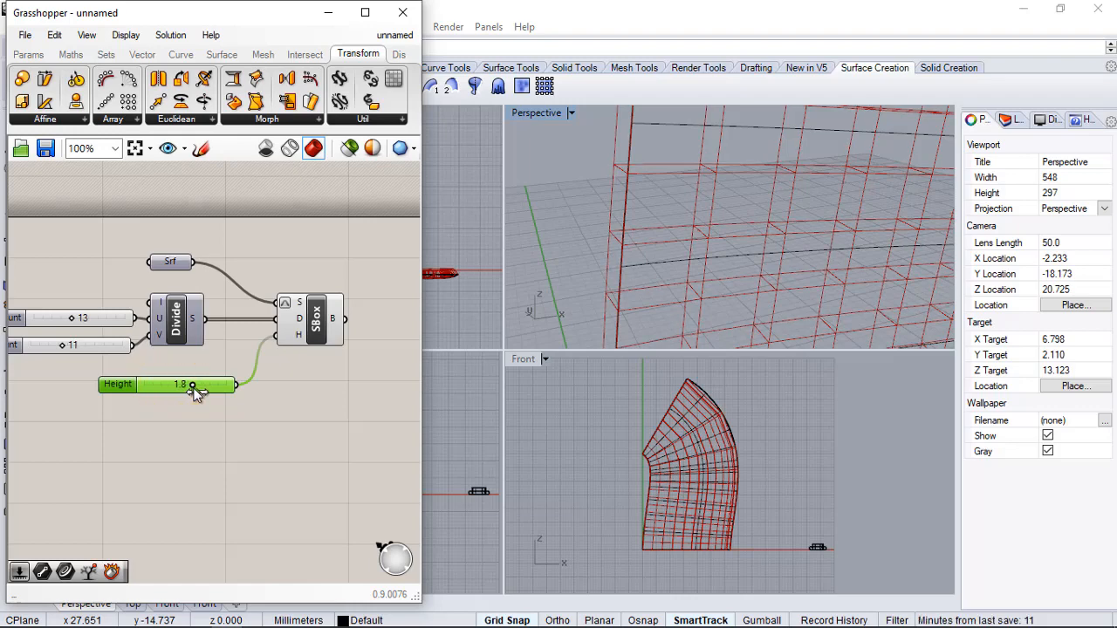
left_click(265, 431)
- Add a Geometry parameter below the Height slider on the canvas
scroll(265, 431, "down", 1)
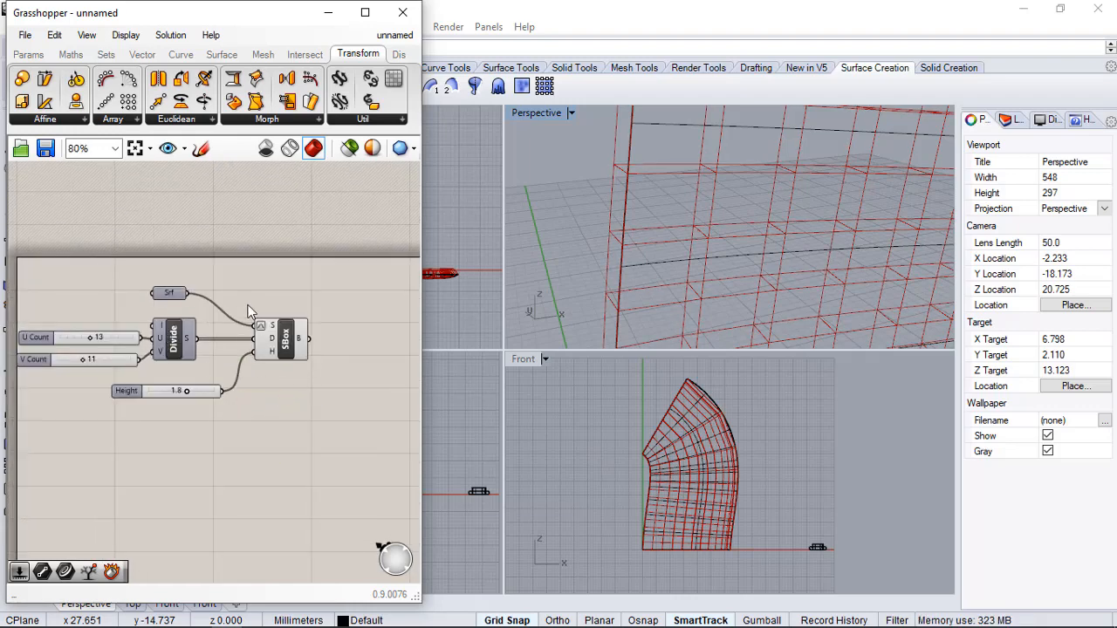
scroll(277, 304, "down", 1)
scroll(143, 403, "up", 1)
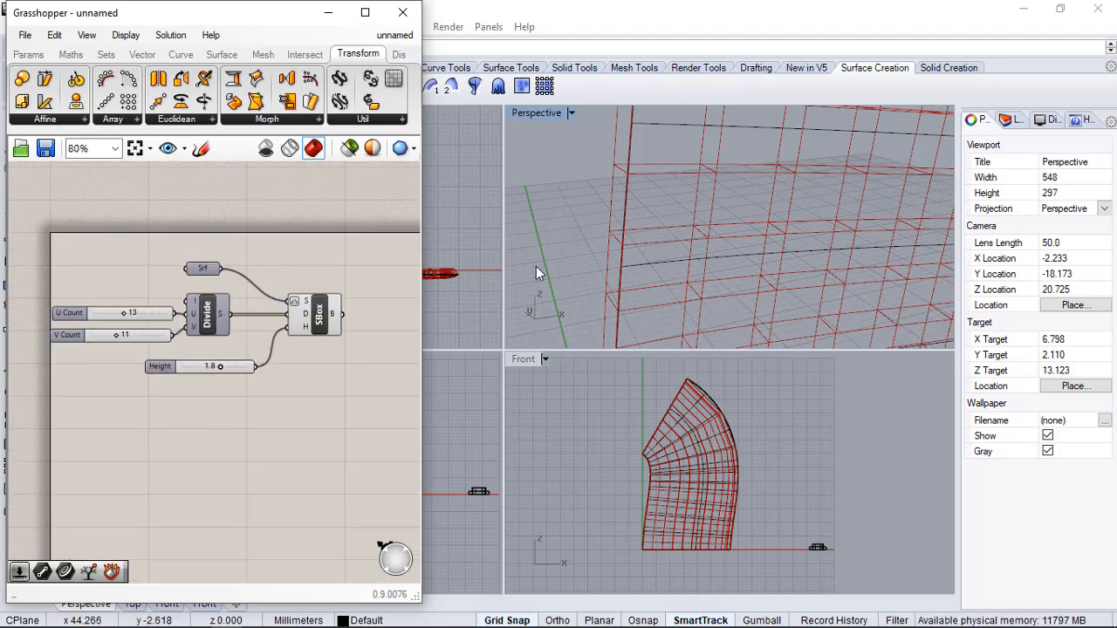
left_click(559, 251)
left_click(102, 447)
double_click(102, 448)
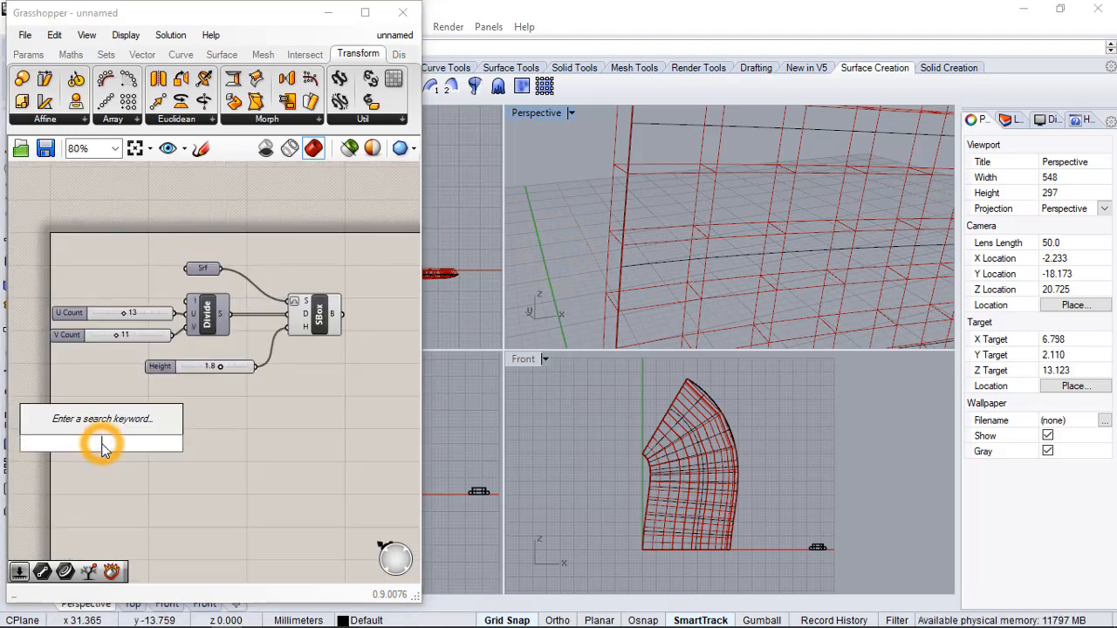
type("geo")
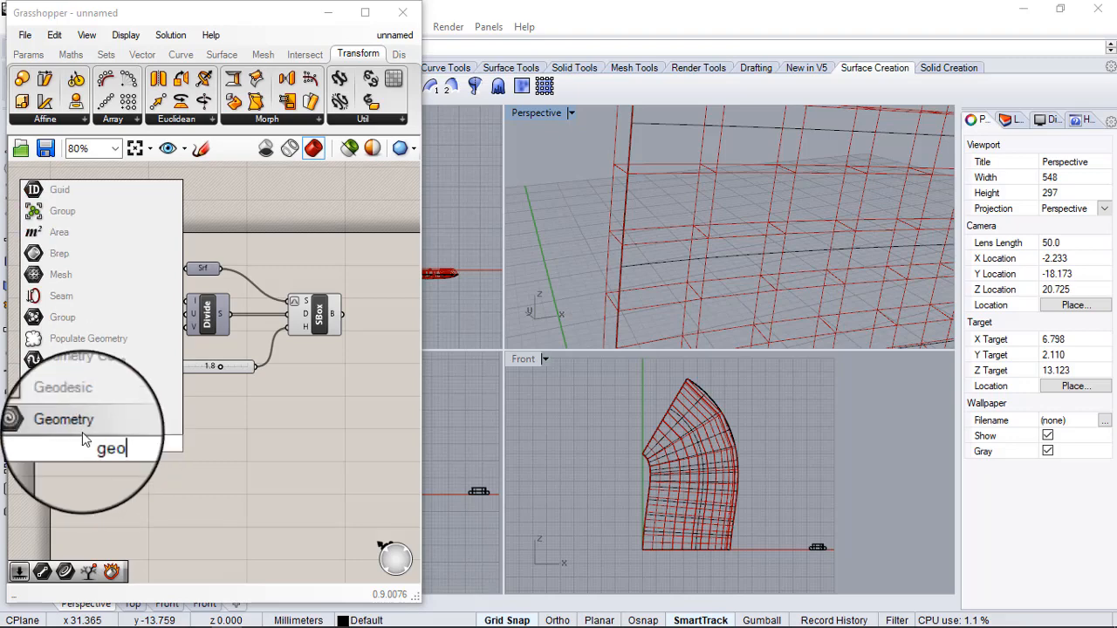
left_click(77, 422)
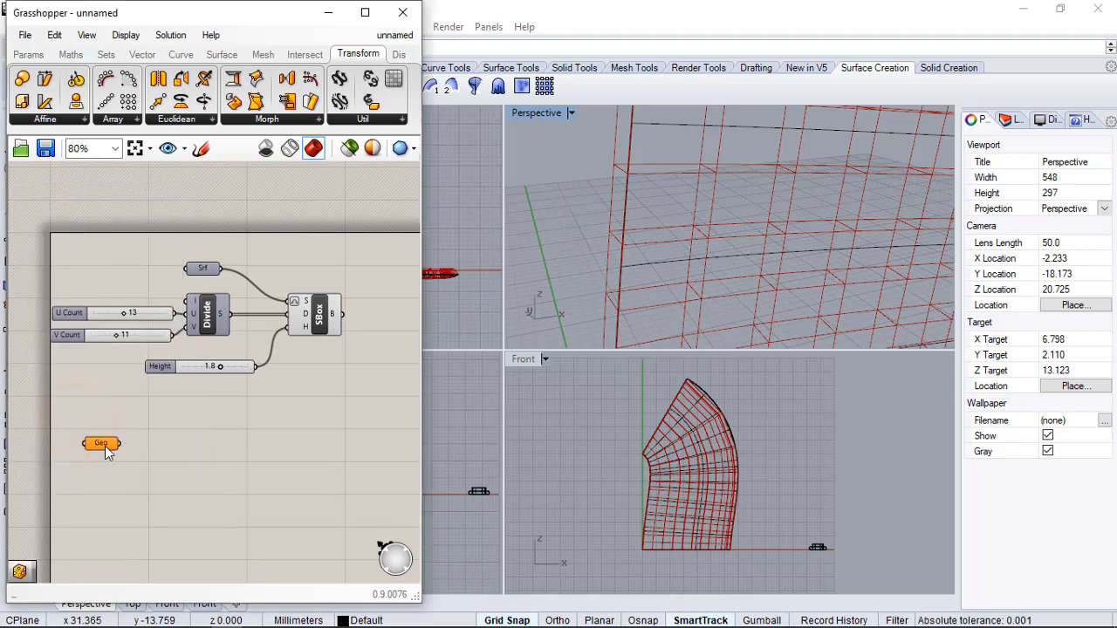
left_click_drag(133, 436, 134, 428)
left_click(193, 418)
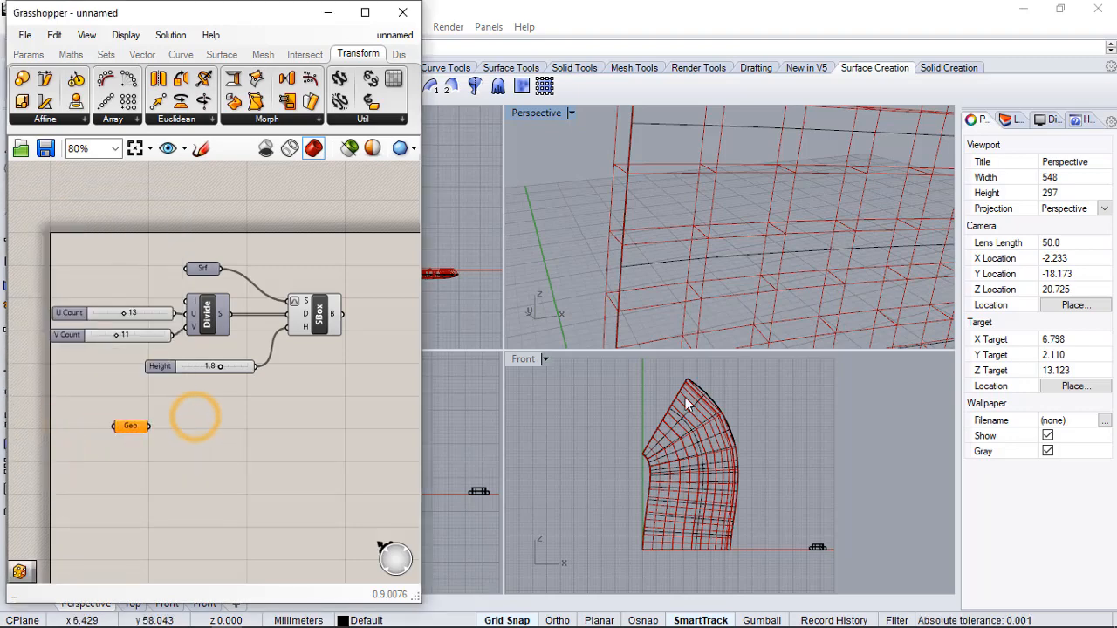
- Reference the small box-and-cylinder module from the Rhino scene in the Geometry parameter using Set Multiple Geometries
left_click(692, 268)
scroll(653, 265, "down", 15)
right_click_drag(834, 236, 812, 250)
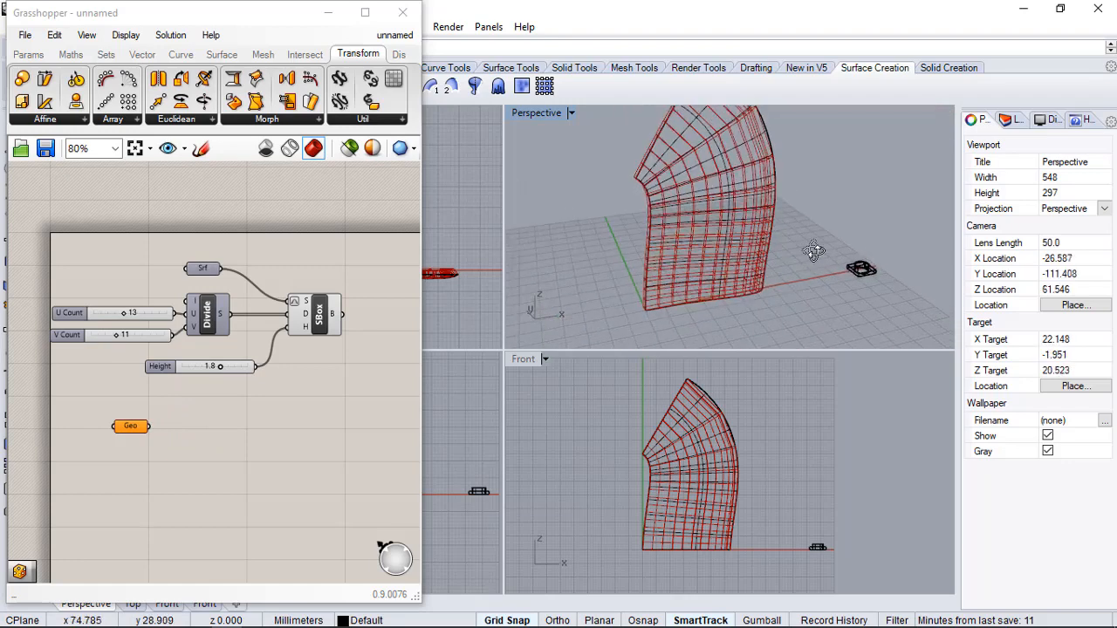
scroll(889, 272, "up", 6)
scroll(889, 272, "up", 4)
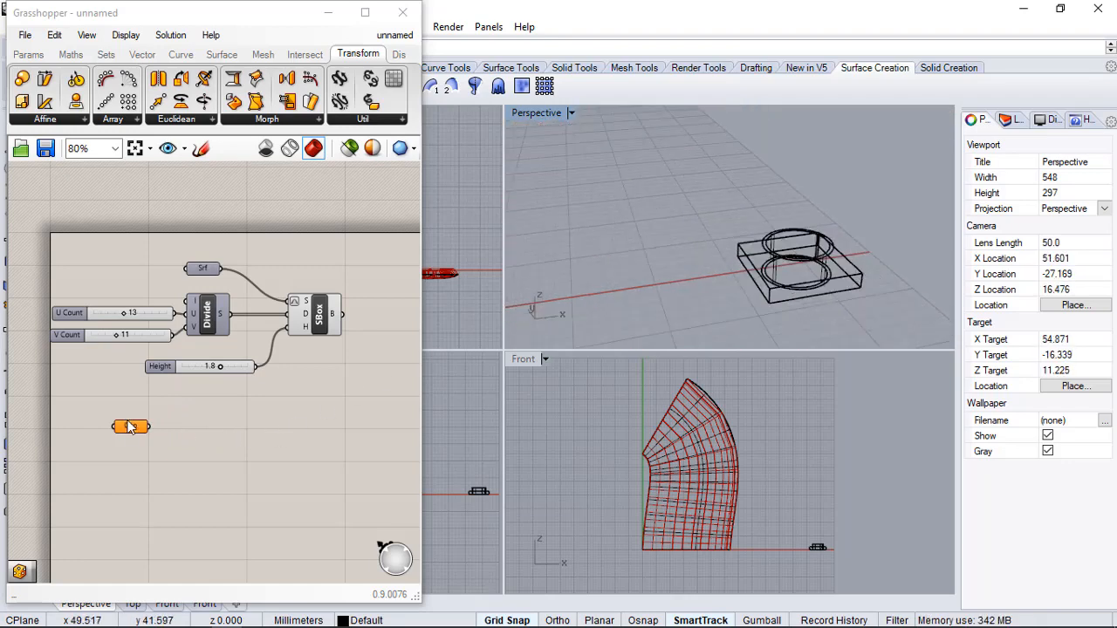
right_click(129, 427)
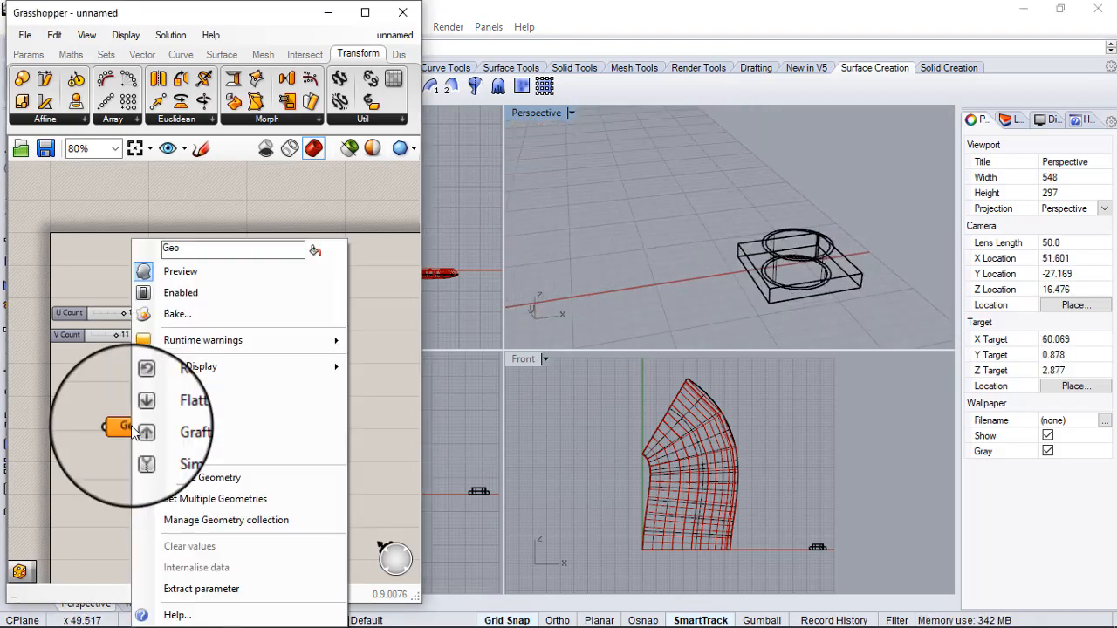
left_click(251, 504)
left_click(786, 256)
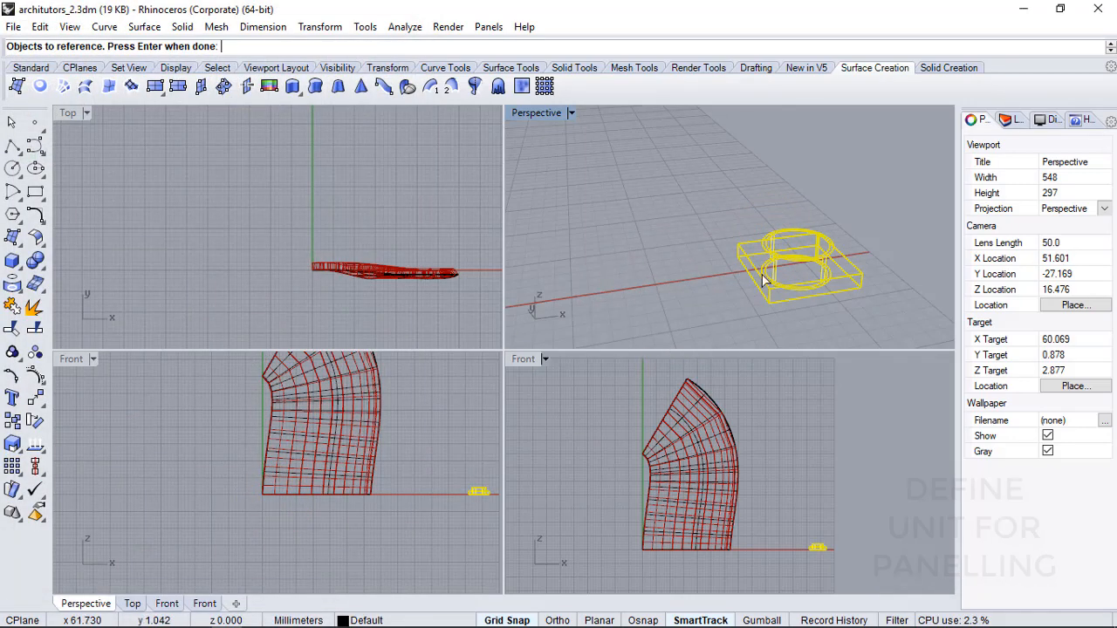
key("Return")
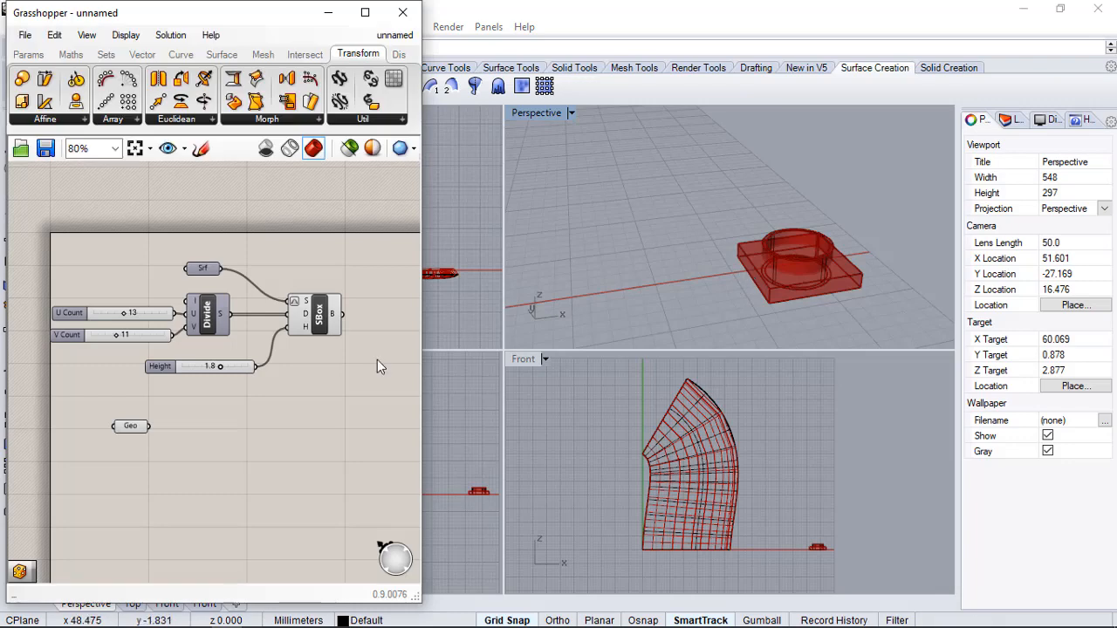
- Check the referenced module by highlighting the Geometry parameter's preview in the viewports
left_click(130, 426)
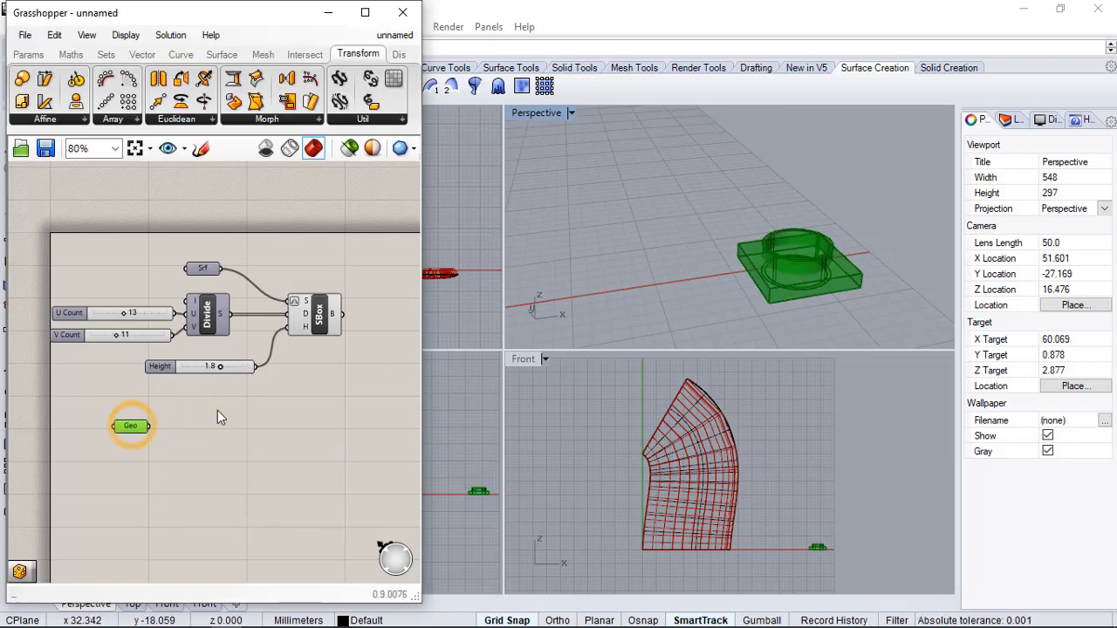
left_click(216, 411)
left_click(133, 426)
left_click(243, 399)
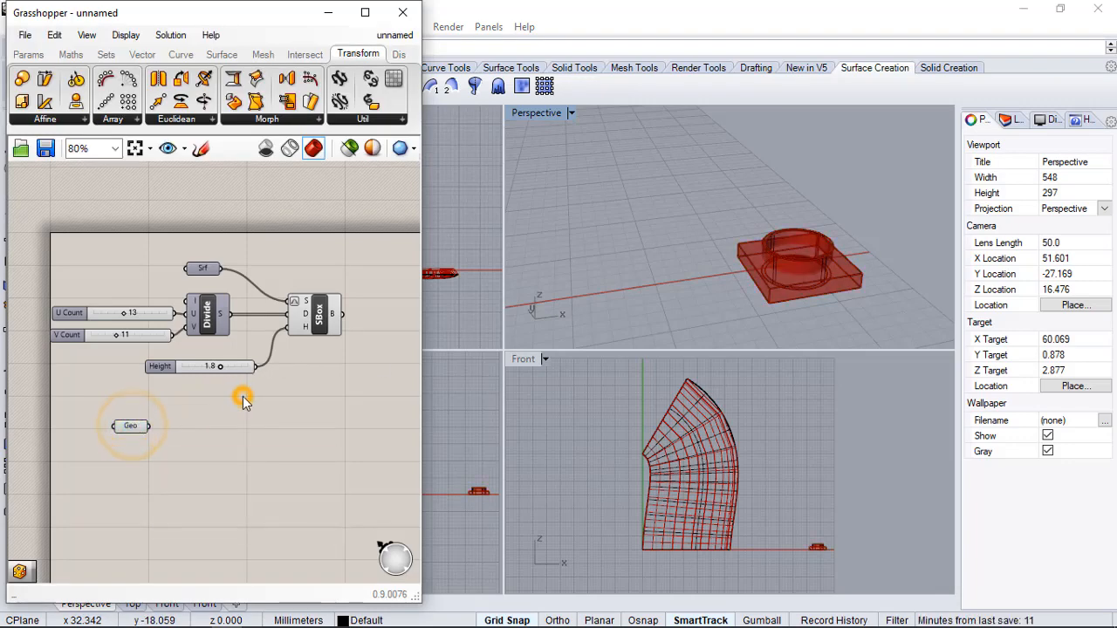
scroll(165, 421, "up", 2)
left_click(127, 430)
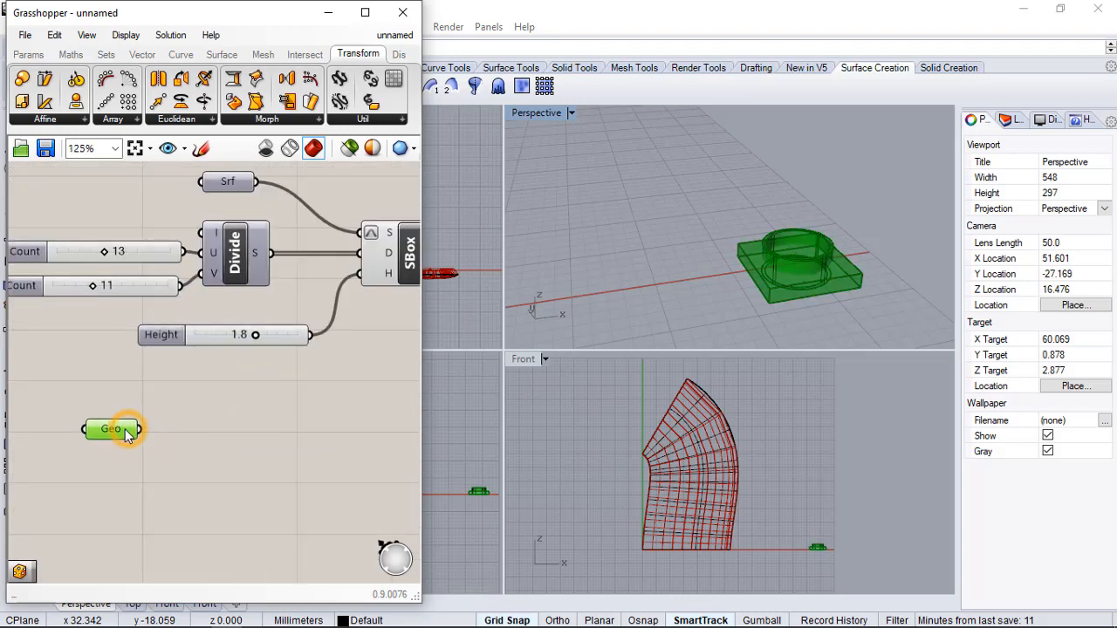
left_click(185, 422)
- Add a Bounding Box component beside the Geometry parameter, below the Height slider
scroll(120, 394, "down", 3)
scroll(268, 408, "up", 2)
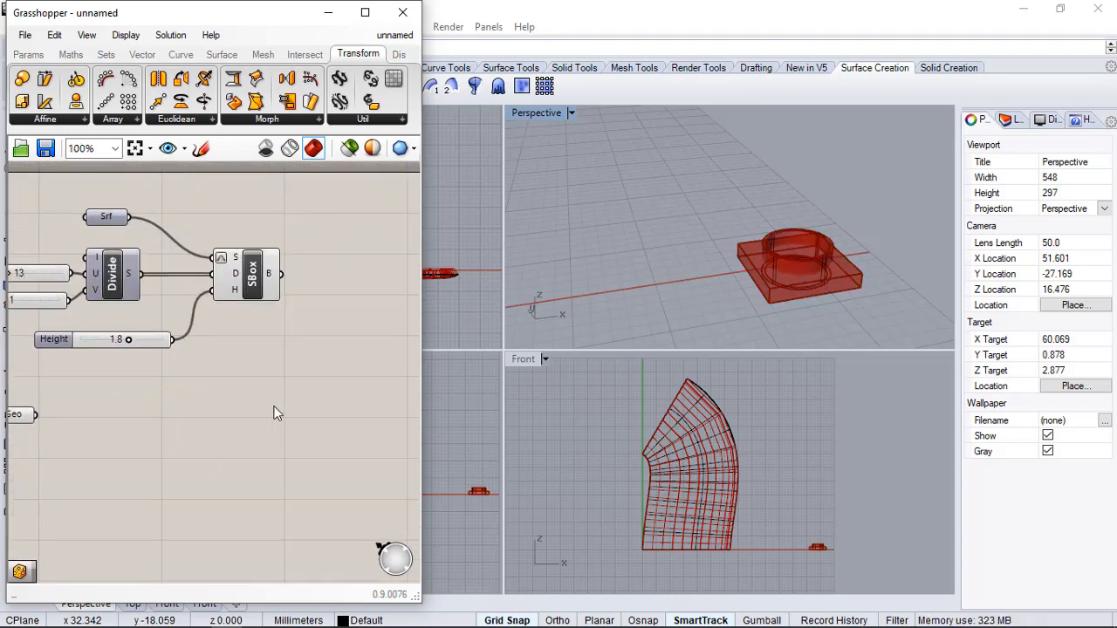
scroll(279, 408, "down", 1)
scroll(123, 406, "up", 1)
double_click(156, 386)
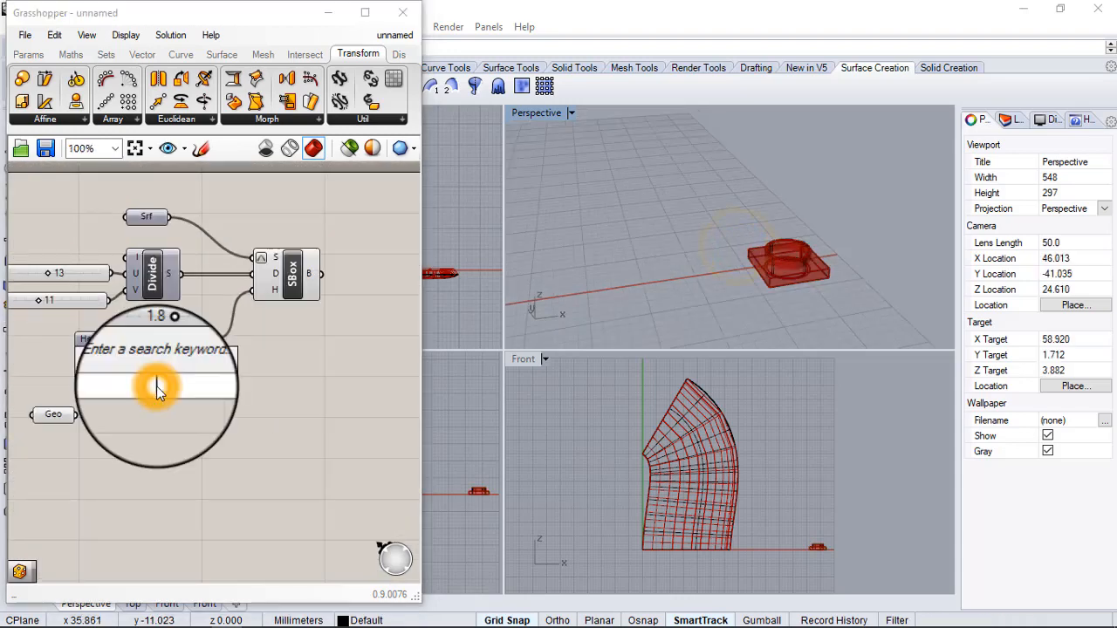
type("bo")
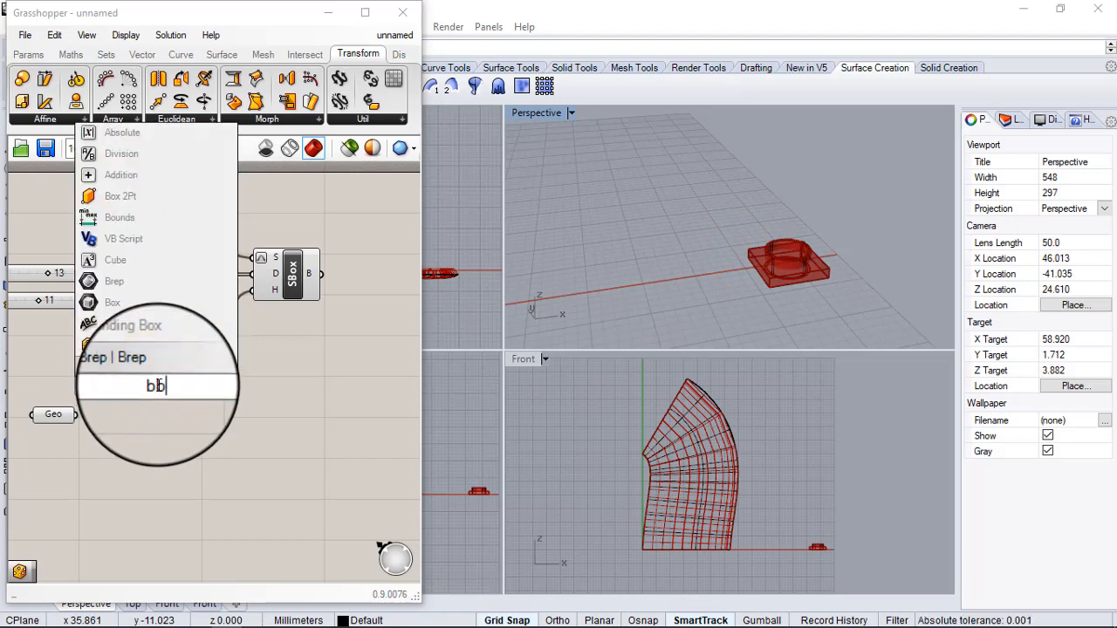
left_click(160, 345)
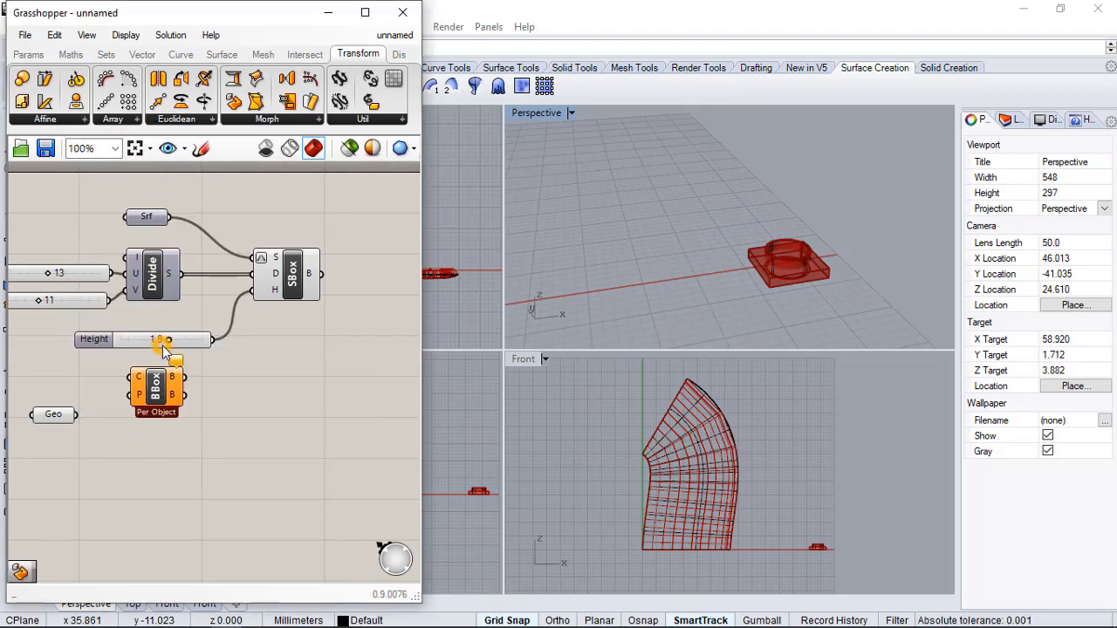
- Wire the Geometry parameter into the Bounding Box's Content input and highlight its preview on the module
left_click_drag(160, 403, 188, 432)
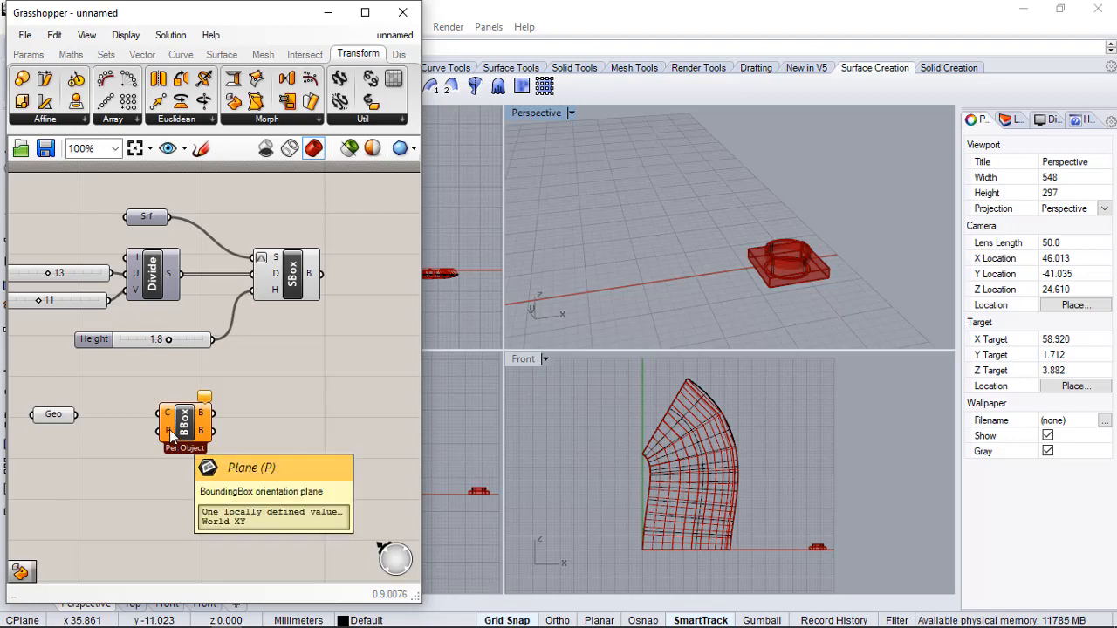
left_click_drag(76, 415, 160, 416)
left_click(785, 258)
left_click(841, 229)
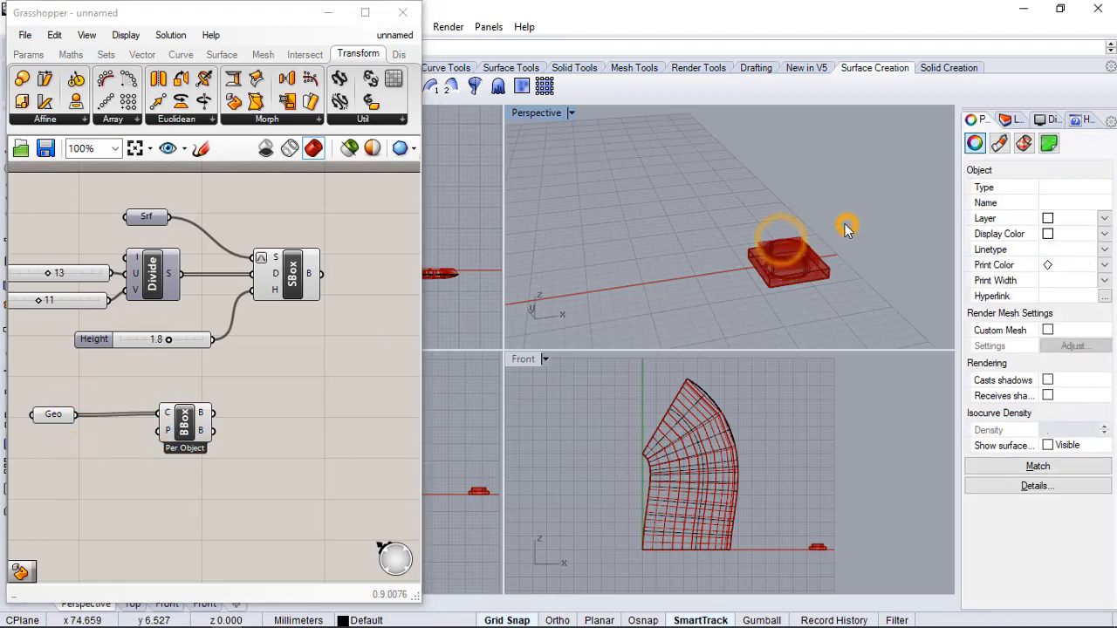
left_click(184, 422)
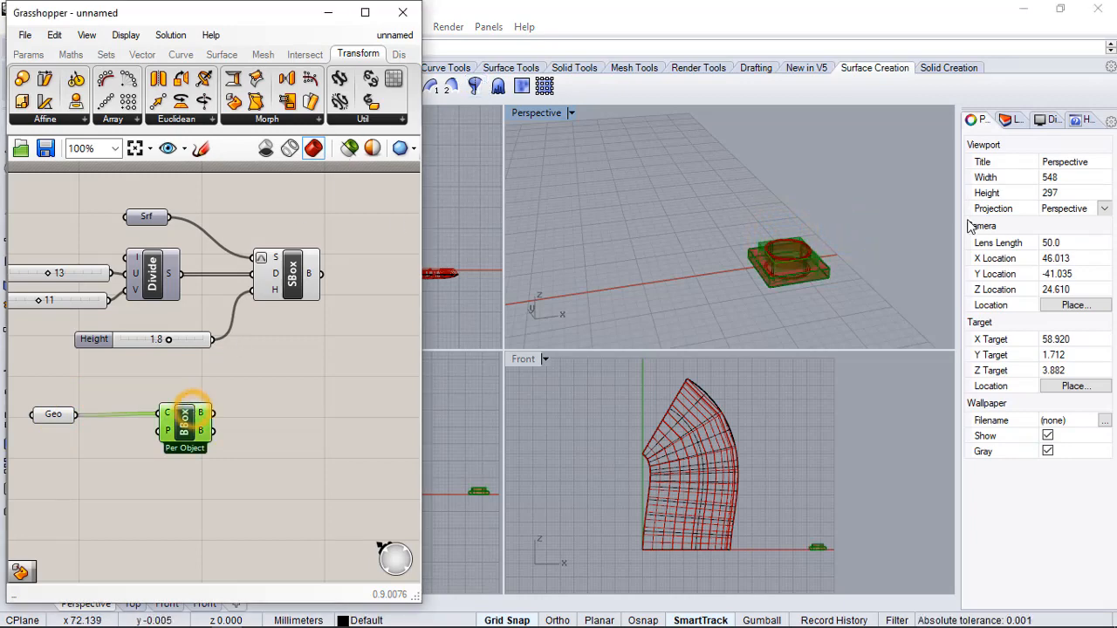
- Switch the Bounding Box component to Union Box so a single box encloses the whole module
right_click_drag(845, 230, 799, 253)
left_click(276, 386)
right_click(185, 424)
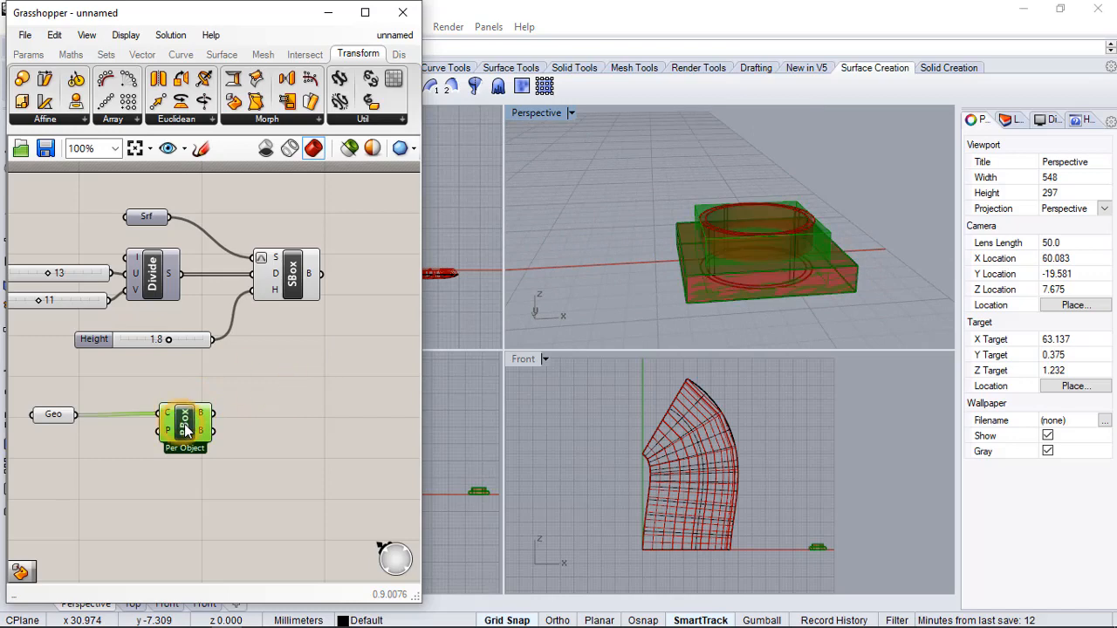
left_click(255, 527)
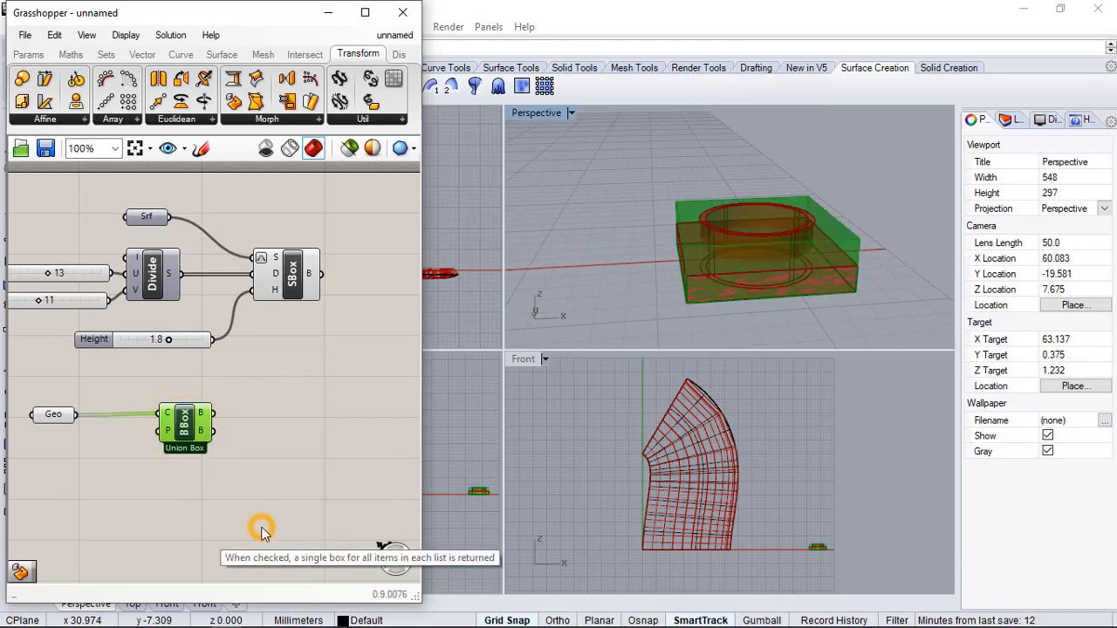
right_click_drag(906, 214, 944, 206)
left_click(329, 386)
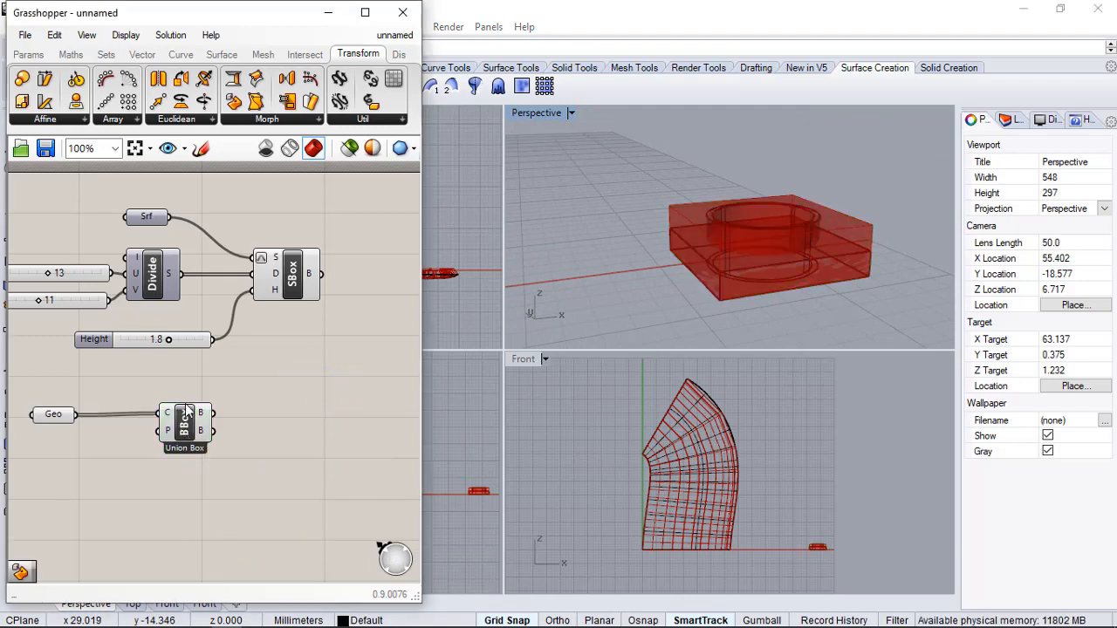
- Add a Cross Reference component beside the Bounding Box component on the canvas
scroll(164, 354, "down", 2)
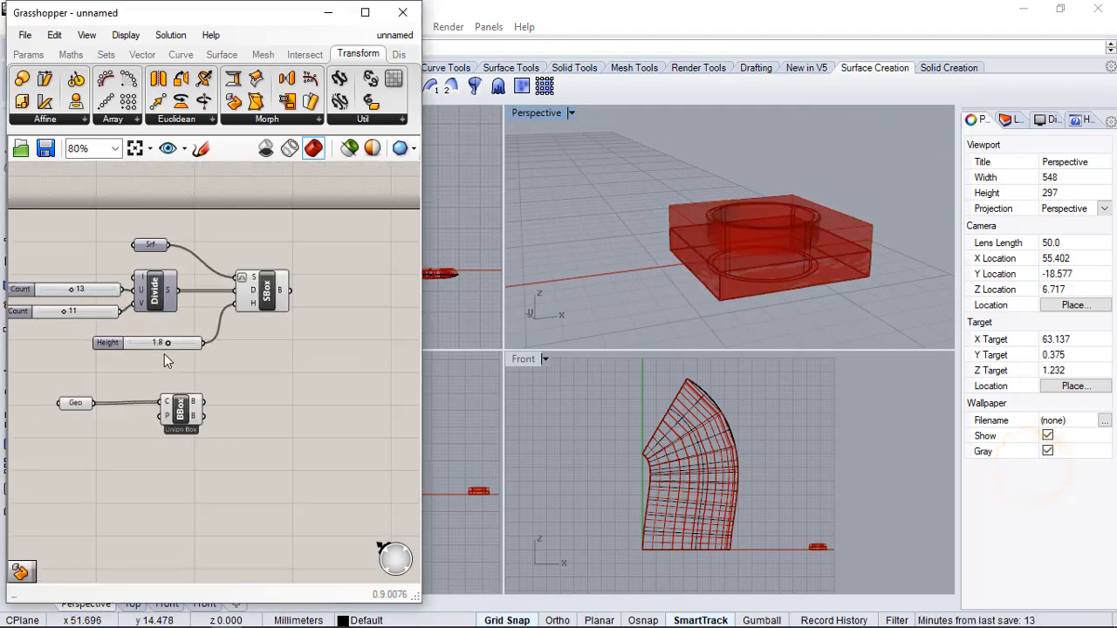
double_click(248, 388)
type("croo")
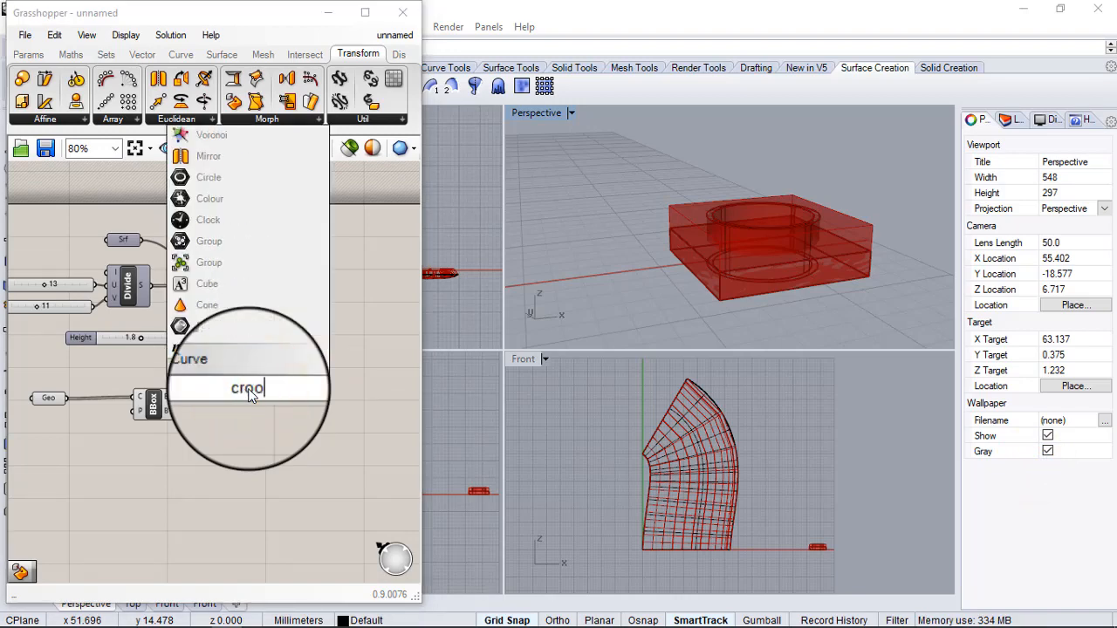
key("BackSpace")
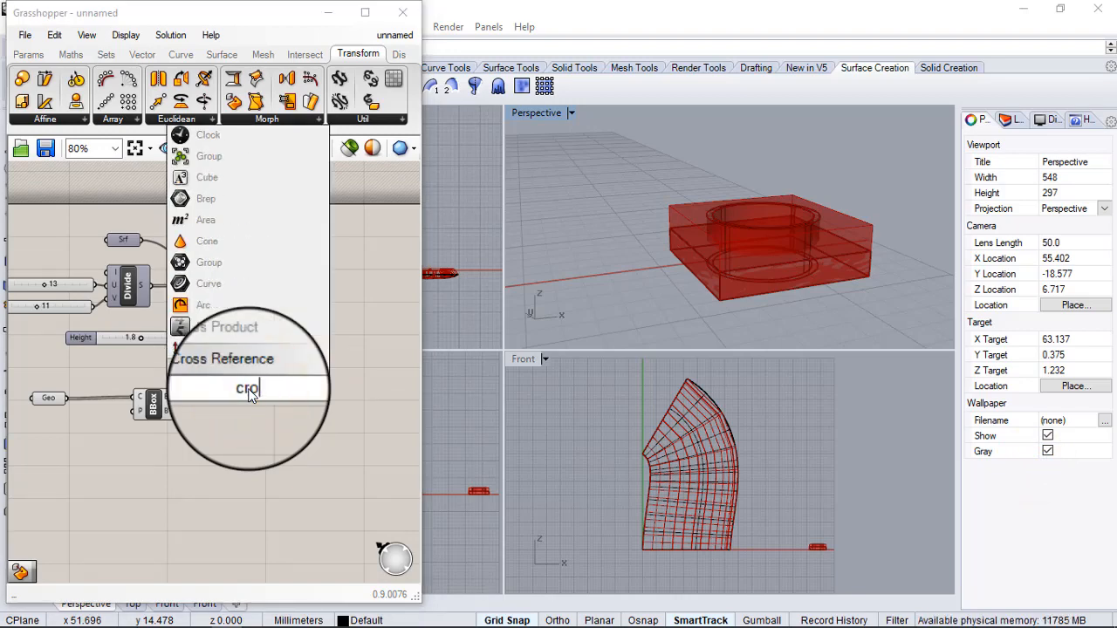
left_click(210, 373)
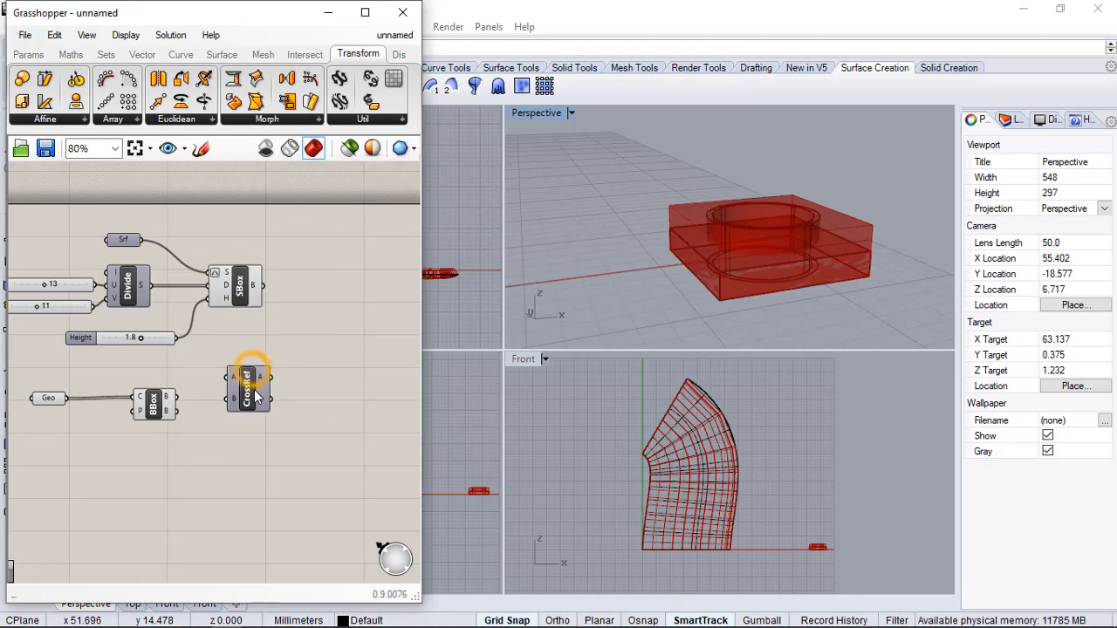
left_click_drag(272, 421, 268, 420)
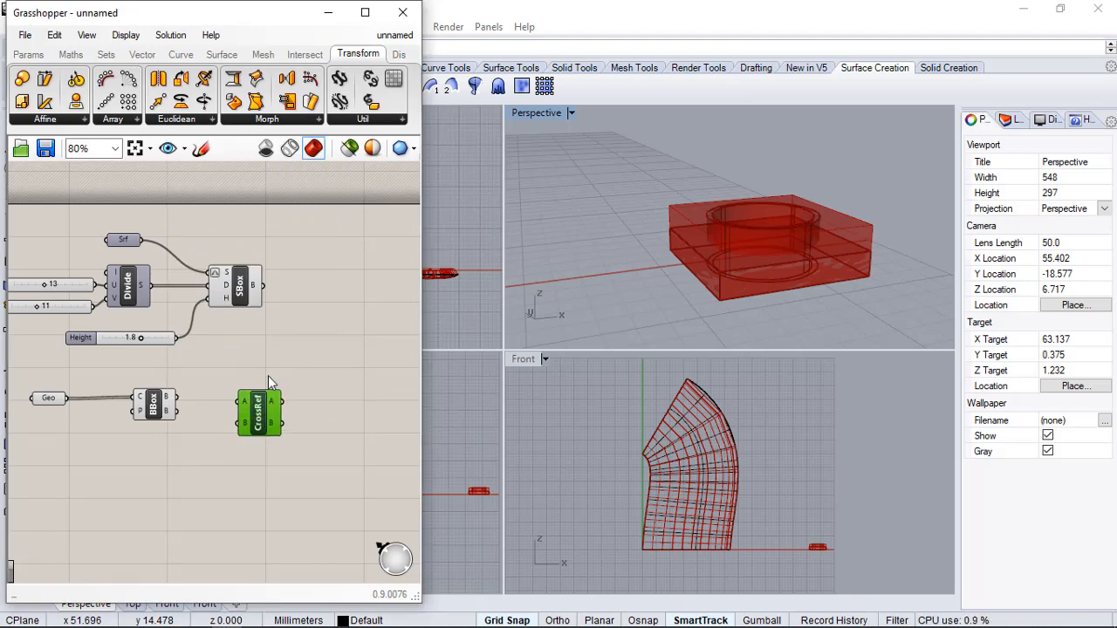
- Add a Box Morph component above and beyond the Cross Reference component
scroll(200, 404, "up", 1)
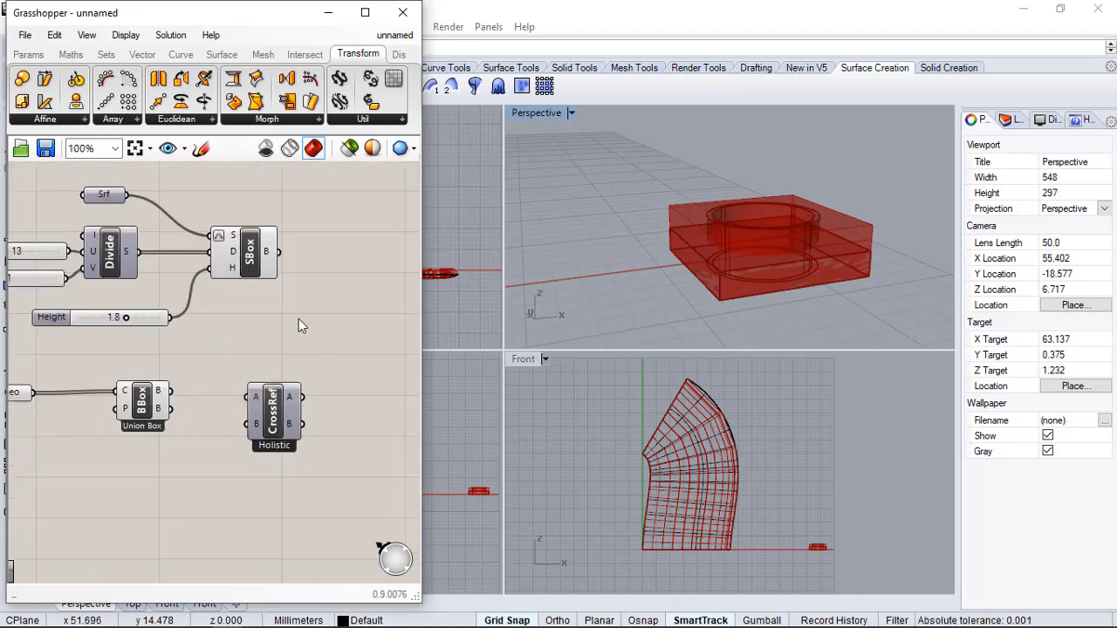
scroll(306, 318, "down", 4)
scroll(239, 330, "up", 4)
double_click(234, 314)
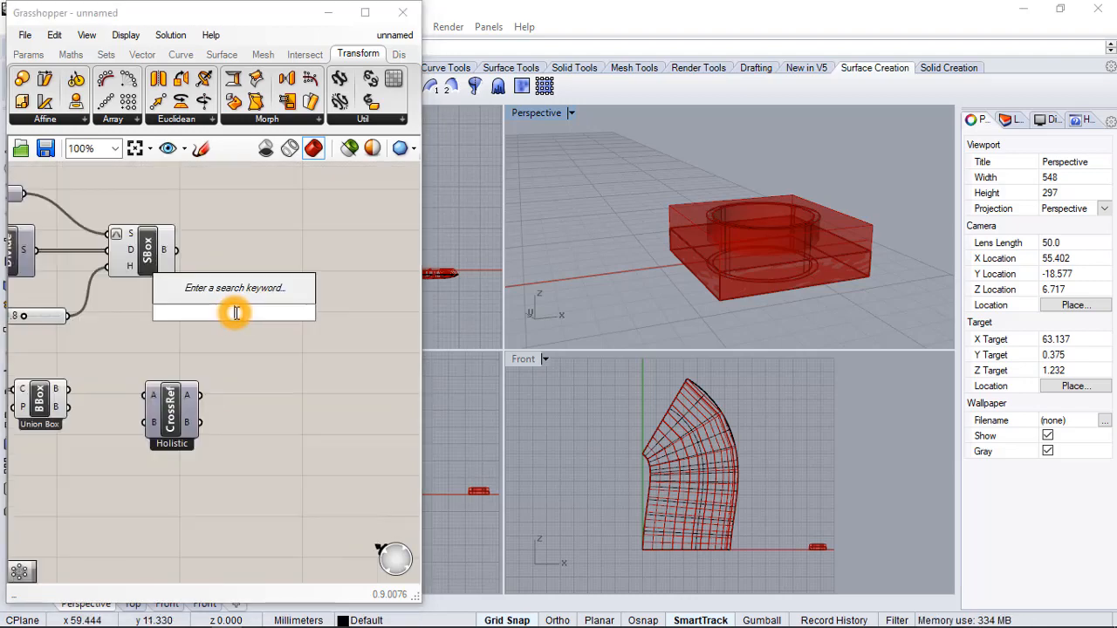
type("mo")
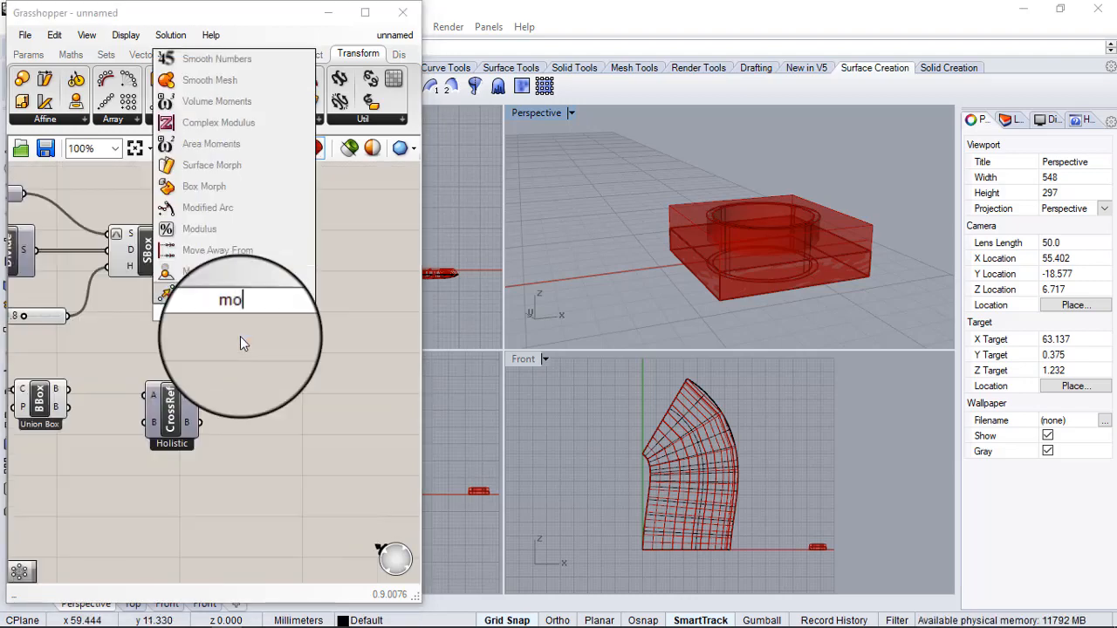
type("rp")
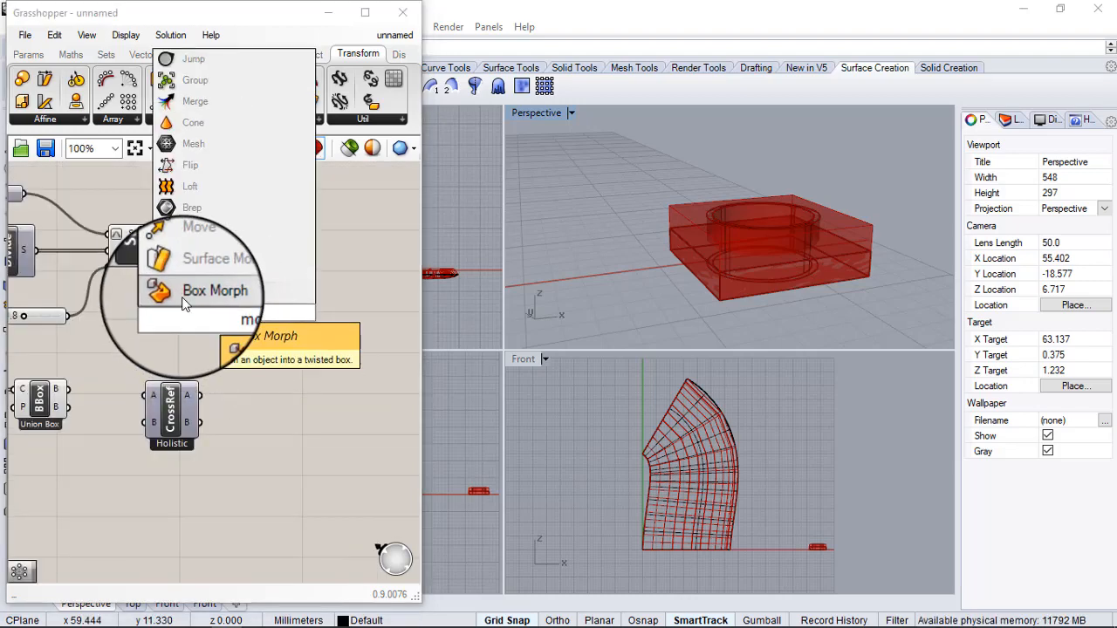
left_click(209, 297)
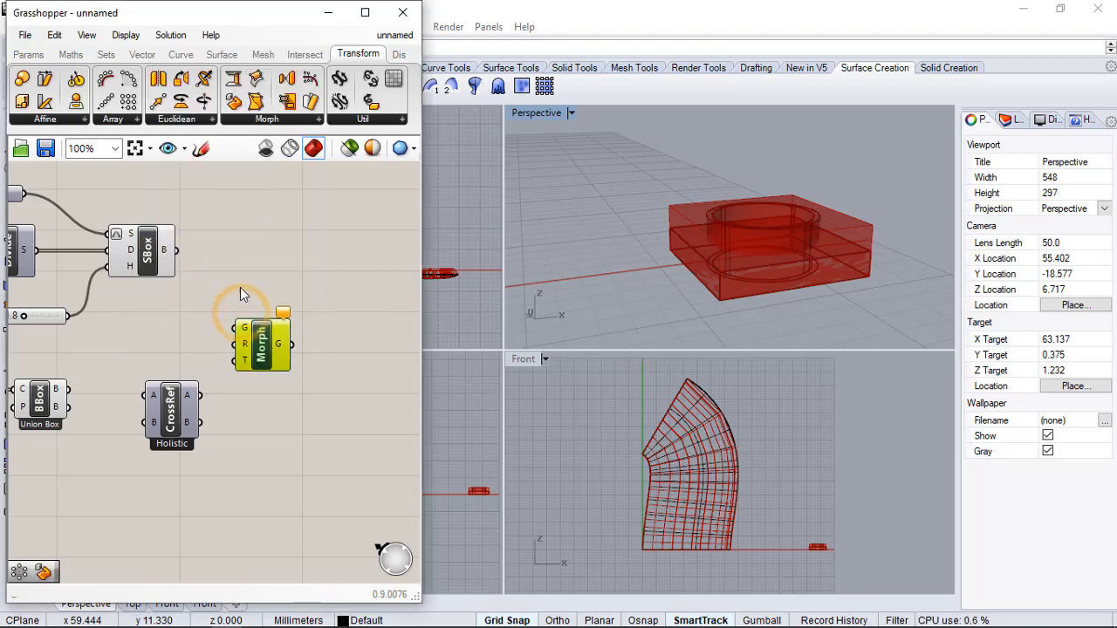
left_click(244, 279)
- Examine the surface boxes on the swept surface and the source module by highlighting the Surface Box and Geometry previews
scroll(330, 285, "down", 2)
scroll(113, 293, "up", 1)
right_click_drag(680, 216, 738, 266)
scroll(749, 245, "up", 3)
scroll(737, 266, "up", 4)
right_click_drag(578, 283, 727, 214)
left_click(159, 342)
scroll(159, 342, "up", 2)
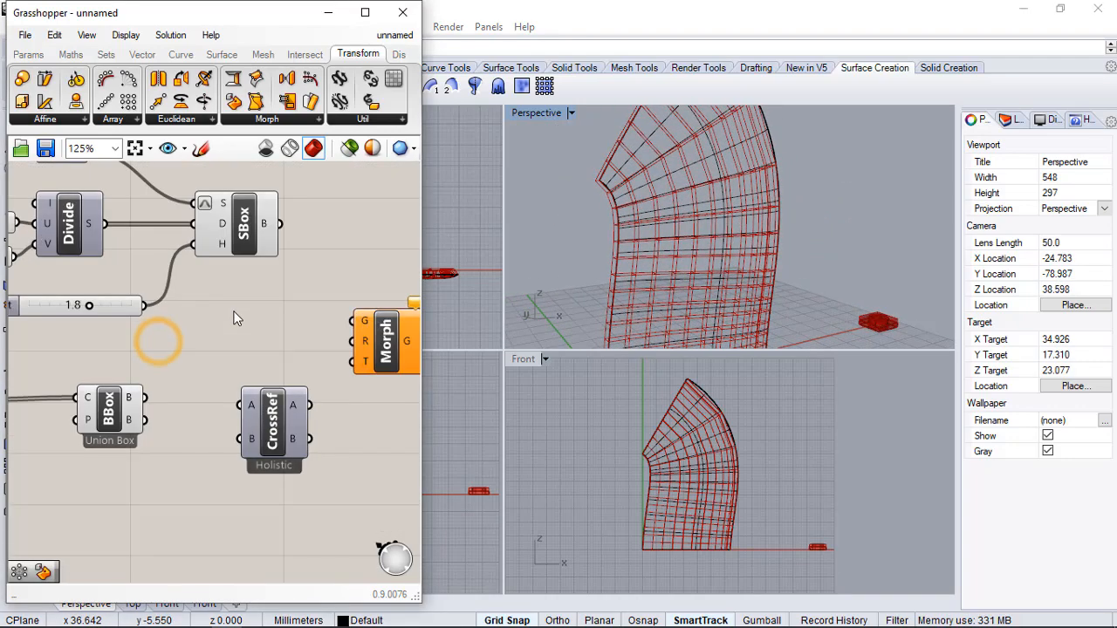
scroll(212, 302, "down", 1)
left_click(248, 262)
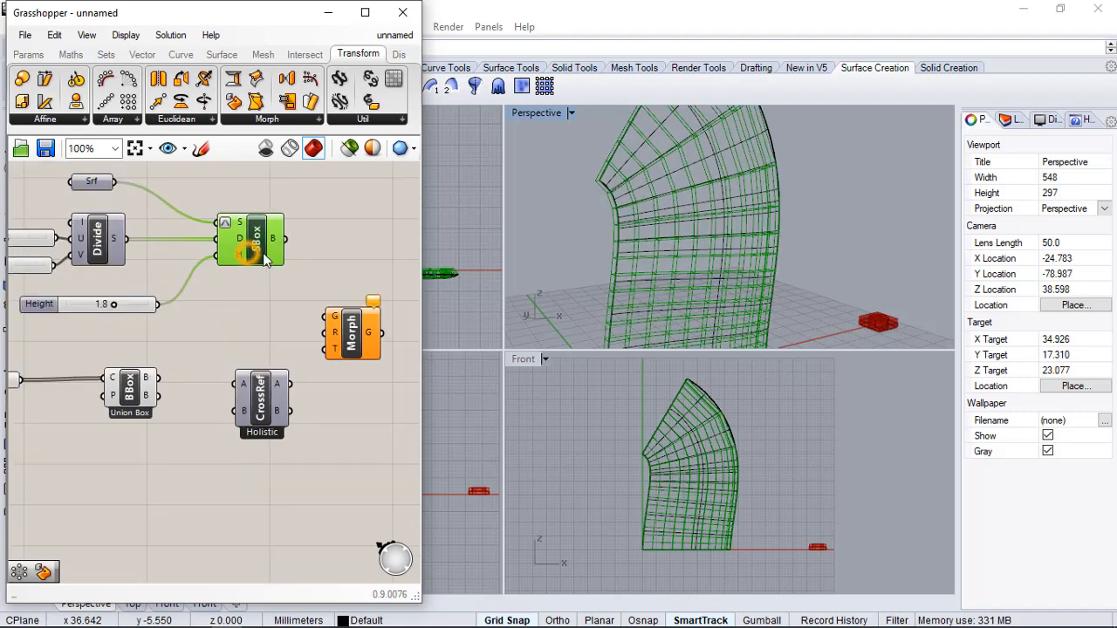
left_click(242, 295)
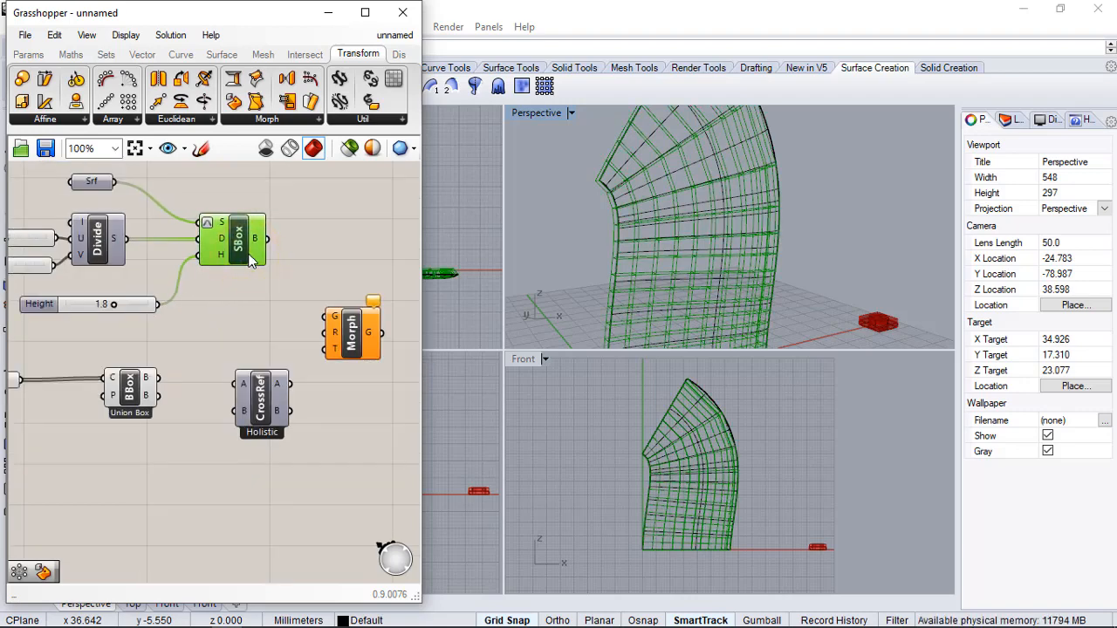
left_click(260, 397)
left_click(189, 323)
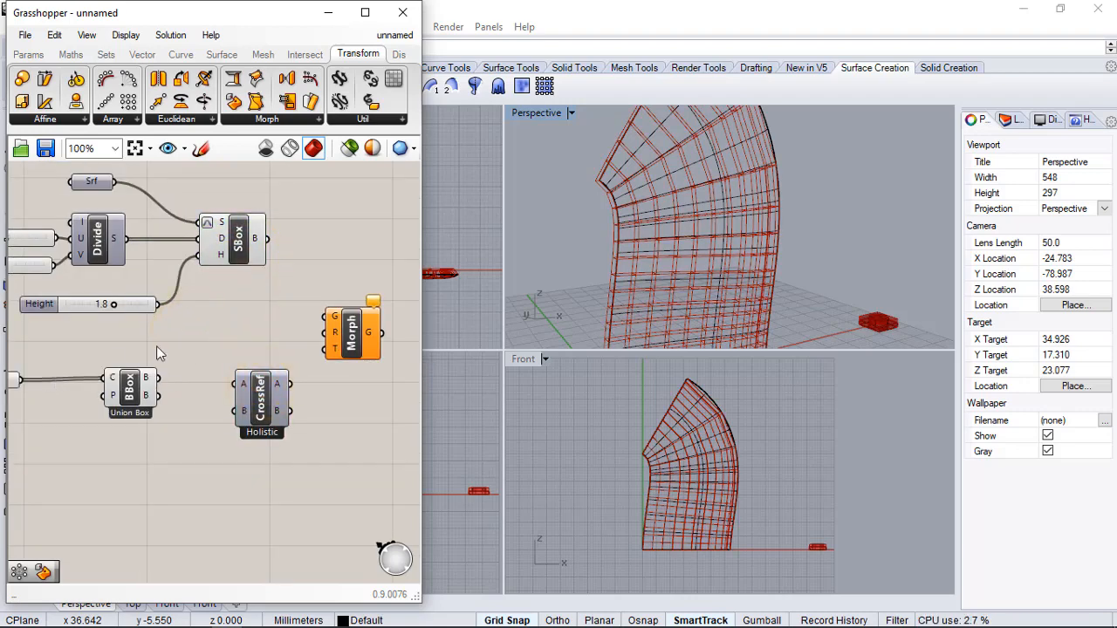
scroll(83, 350, "down", 1)
left_click(46, 374)
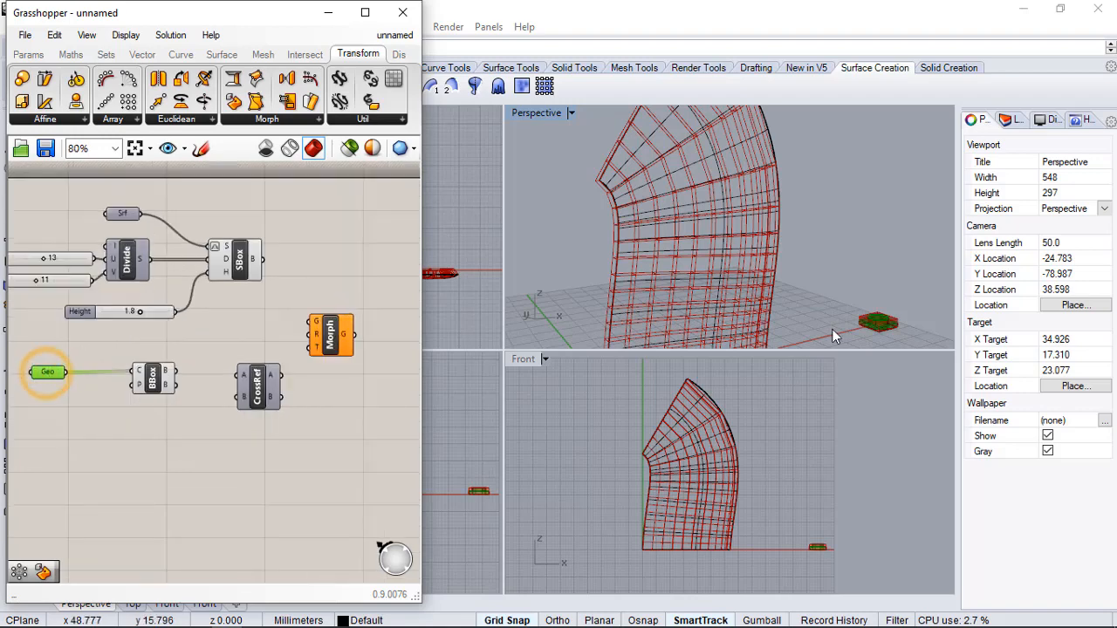
left_click(182, 347)
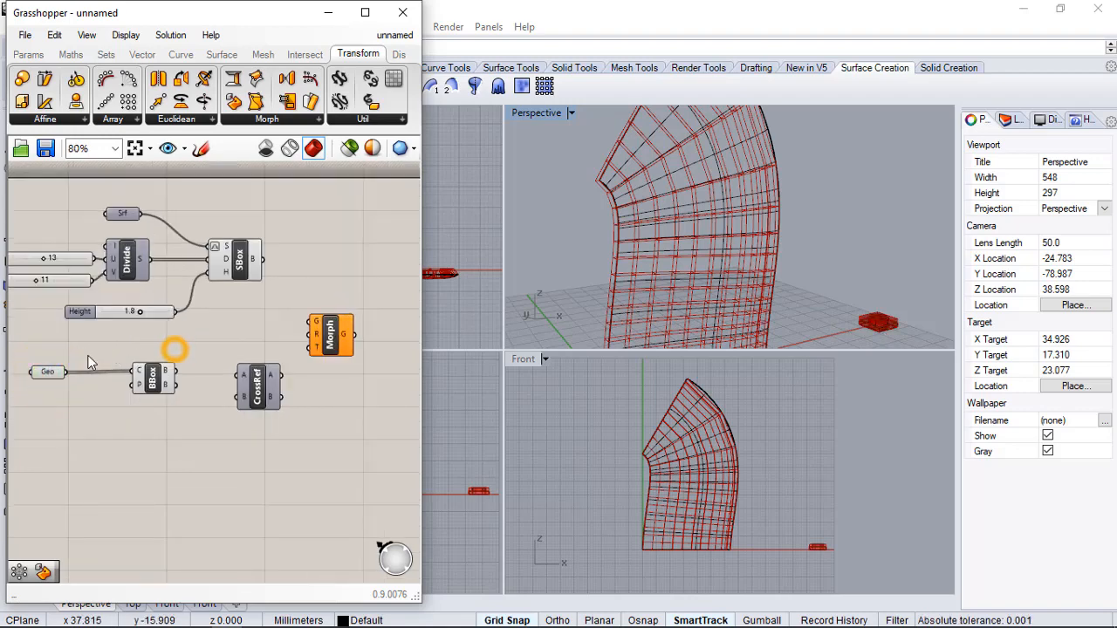
- Rearrange the Cross Reference and Box Morph components side by side, with Cross Reference feeding toward Box Morph
left_click(258, 382)
left_click_drag(256, 381, 255, 338)
left_click(275, 397)
left_click_drag(353, 295, 316, 328)
left_click(267, 383)
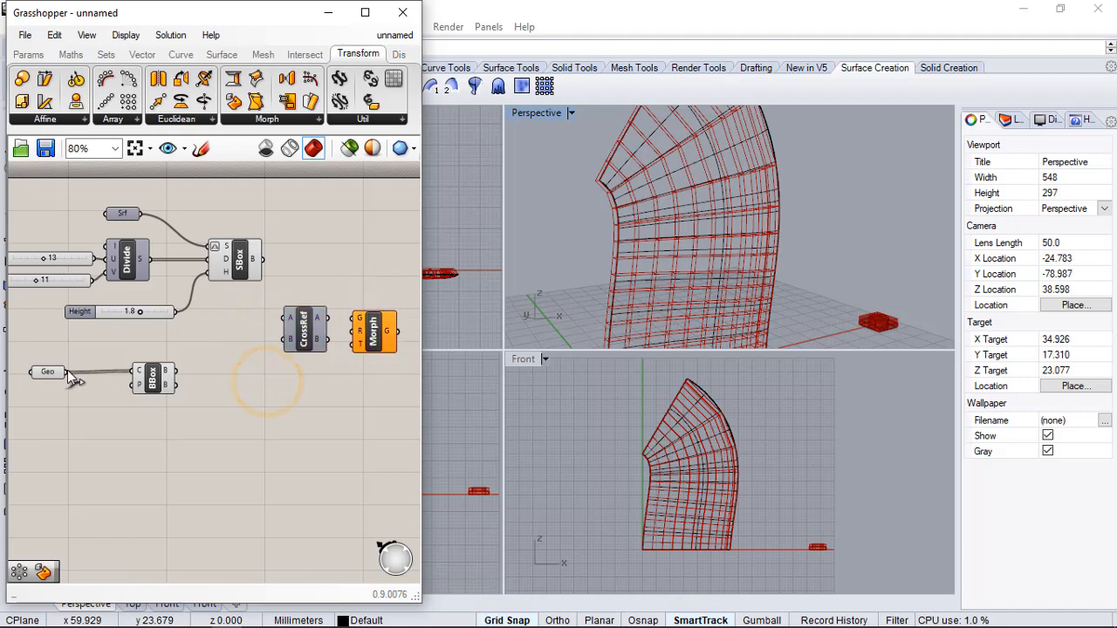
- Wire the Geometry parameter into Cross Reference input A and the Bounding Box output into Box Morph's Reference input
left_click_drag(66, 371, 291, 317)
left_click(330, 382)
scroll(292, 364, "up", 1)
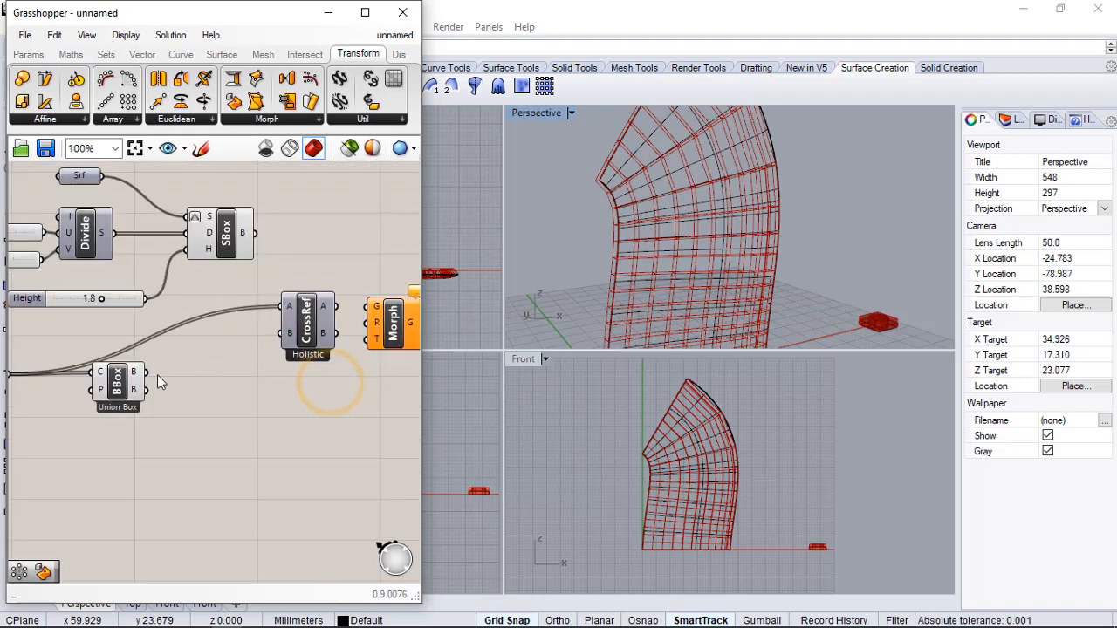
scroll(110, 374, "down", 1)
scroll(301, 356, "up", 1)
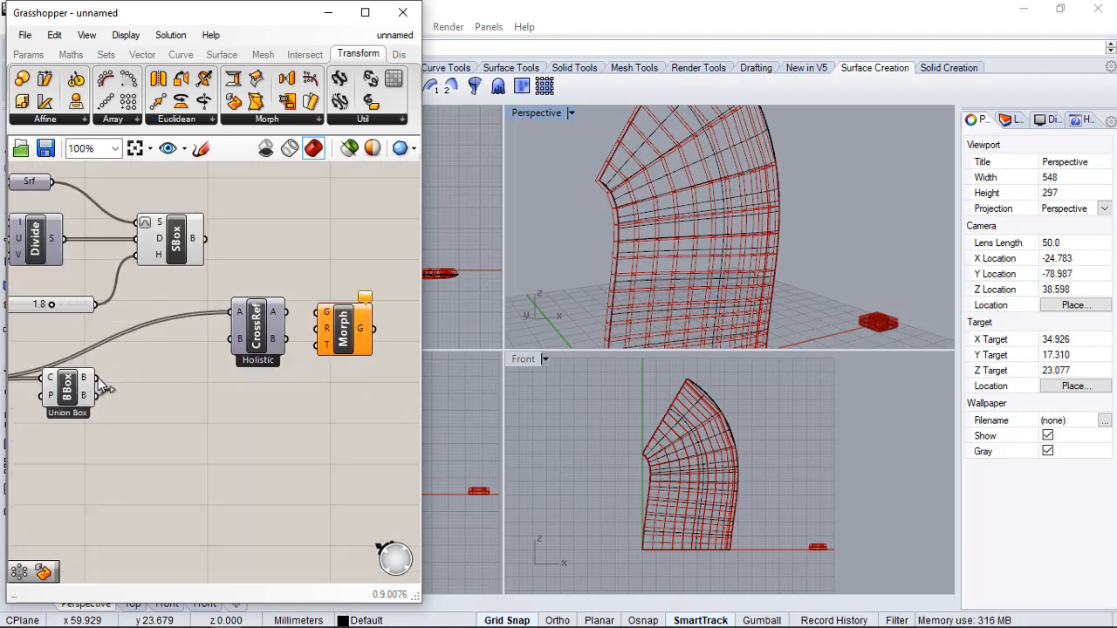
left_click_drag(278, 322, 304, 325)
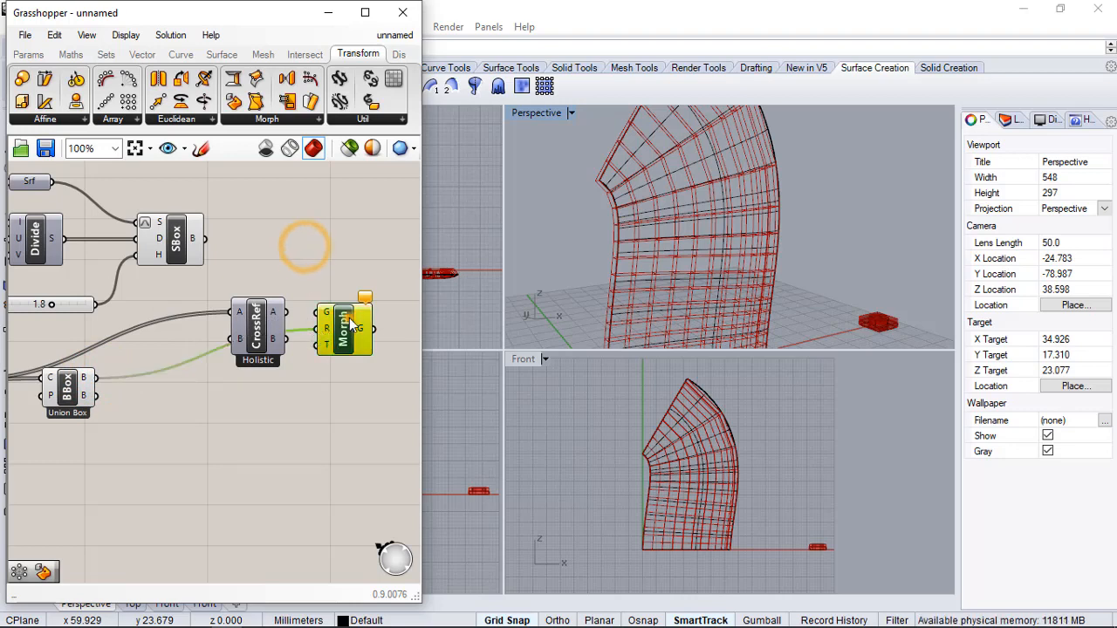
- Wire the Surface Box into Cross Reference input B, and Cross Reference outputs A and B into Box Morph's Geometry and Target inputs
left_click(312, 280)
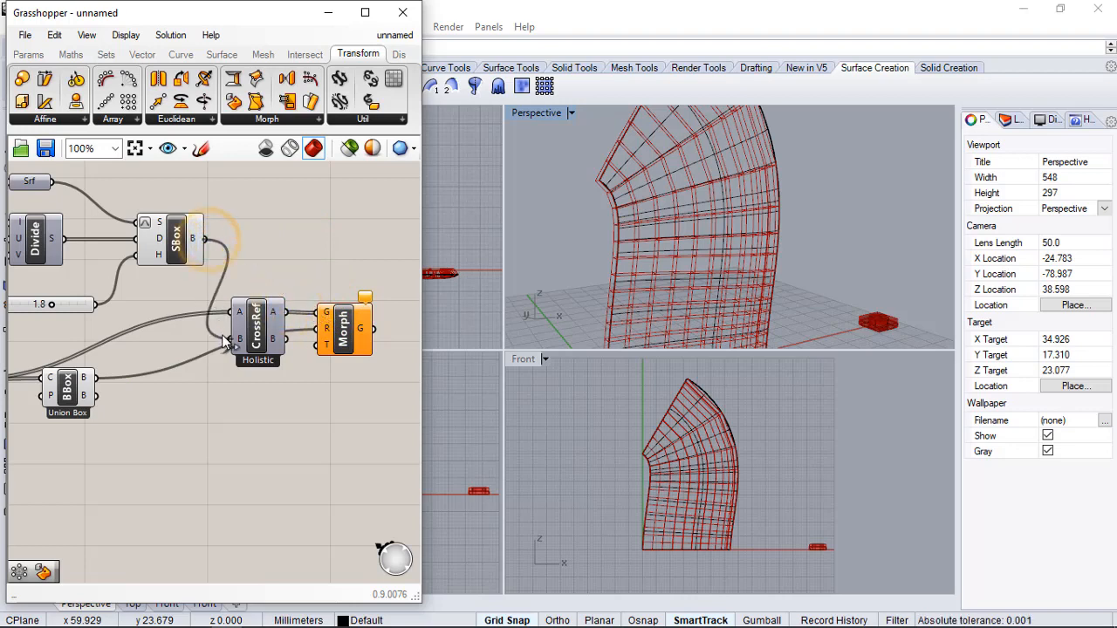
left_click_drag(251, 343, 272, 301)
left_click(314, 237)
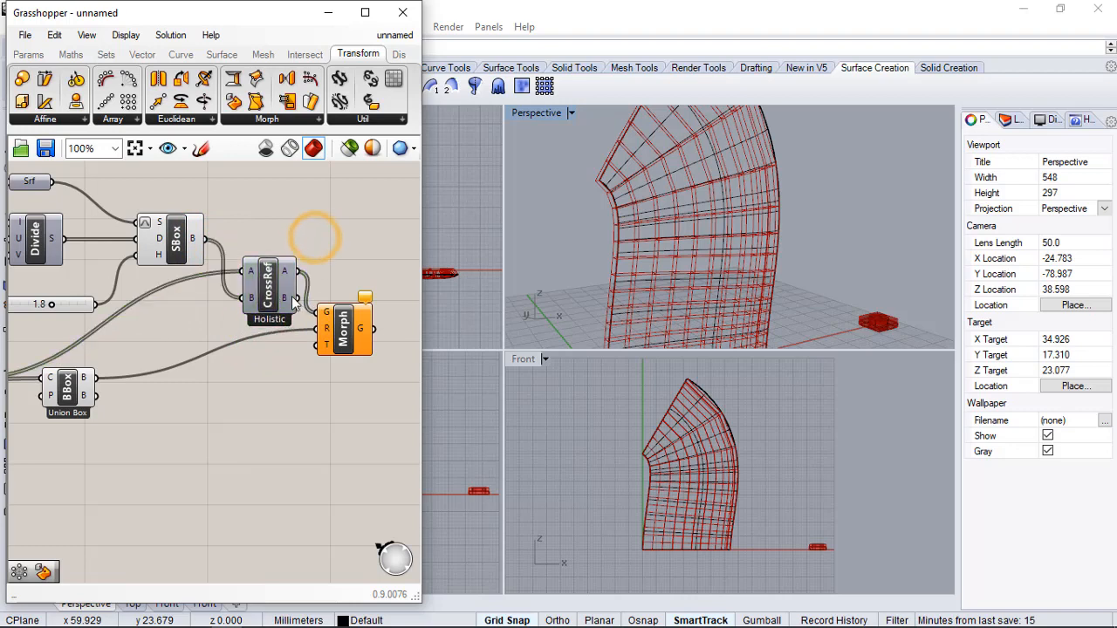
mouse_move(339, 318)
left_mouse_down()
mouse_move(372, 296)
mouse_move(349, 323)
left_mouse_up()
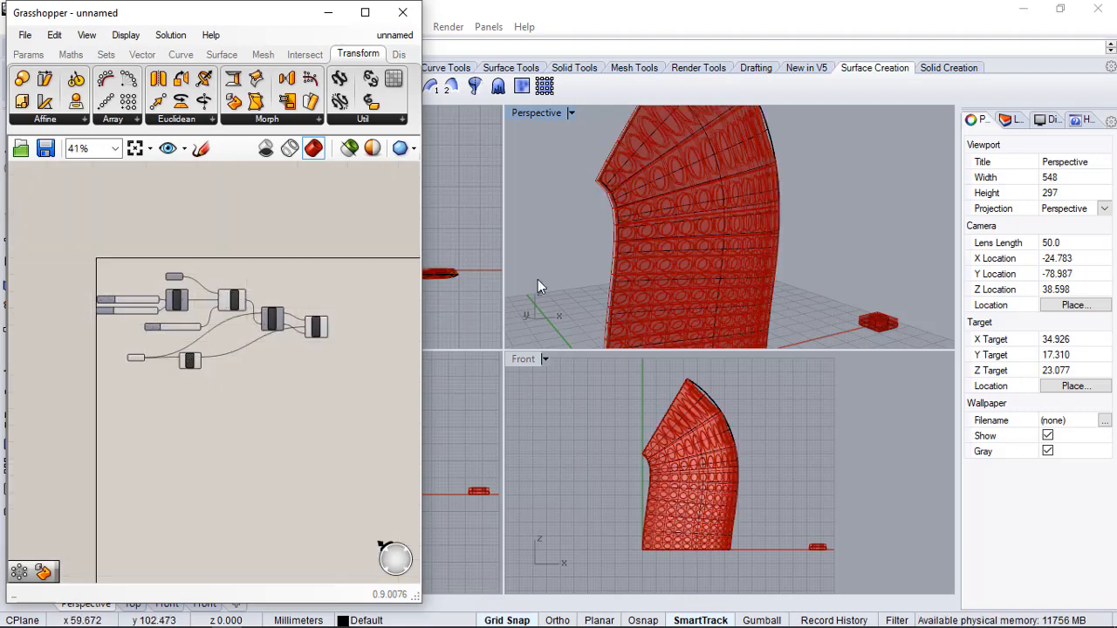
- Examine the morphed modules on the swept surface up close and from several sides in the Perspective viewport
scroll(291, 328, "up", 3)
right_click_drag(675, 251, 748, 237)
scroll(658, 252, "up", 8)
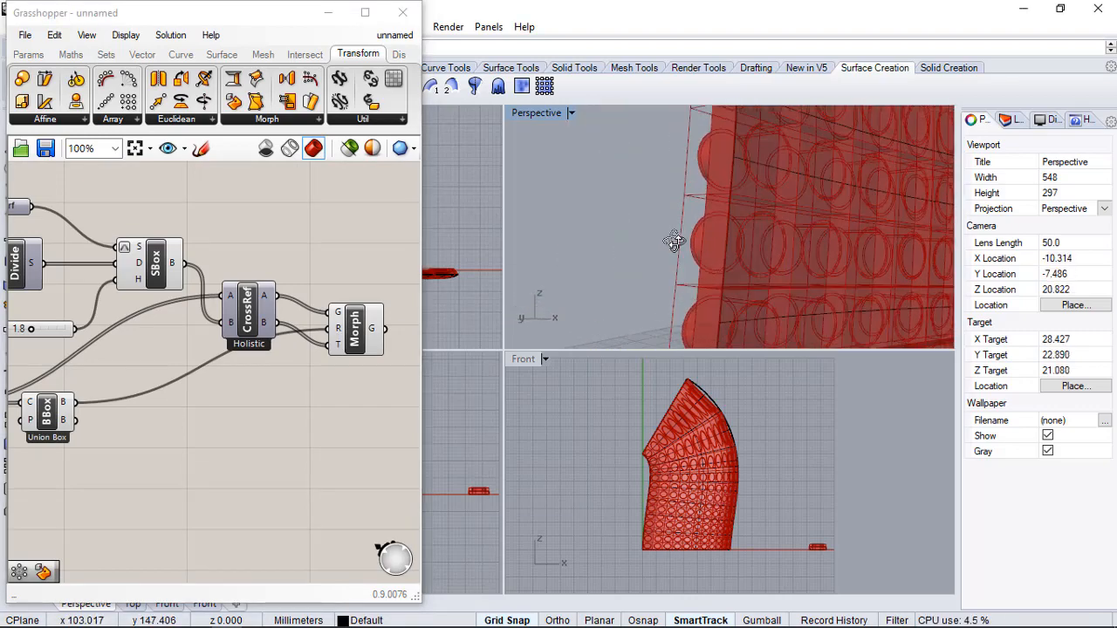
mouse_move(657, 252)
right_mouse_down()
mouse_move(736, 244)
mouse_move(912, 267)
mouse_move(865, 269)
mouse_move(726, 220)
mouse_move(822, 237)
mouse_move(662, 246)
mouse_move(736, 222)
mouse_move(728, 212)
mouse_move(664, 236)
right_mouse_up()
scroll(727, 218, "up", 8)
right_click_drag(775, 256, 765, 229)
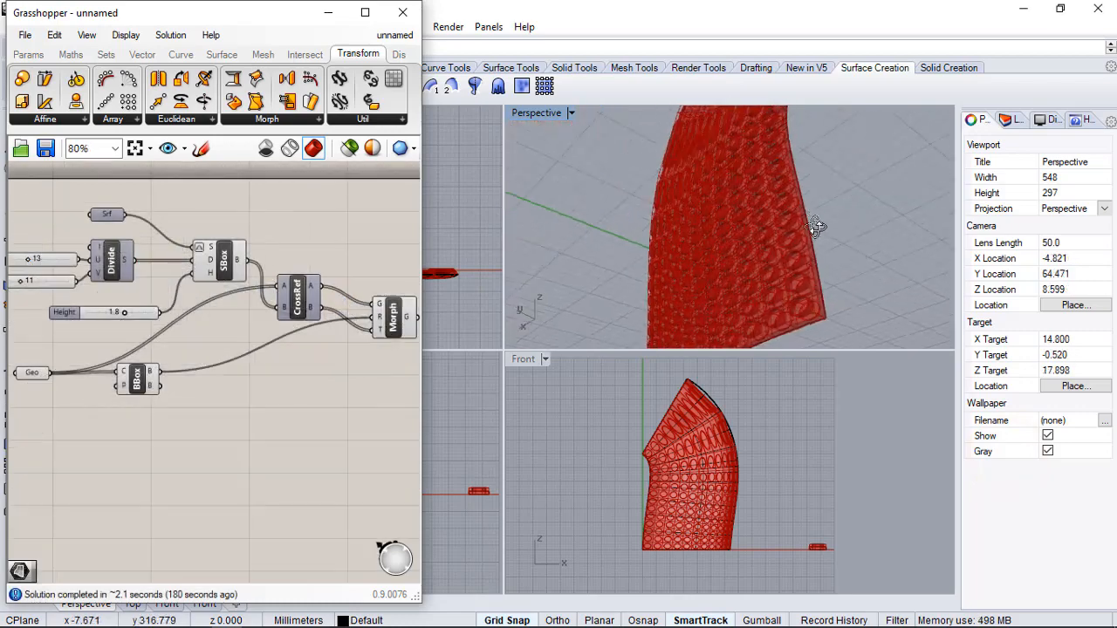
scroll(790, 192, "up", 7)
scroll(764, 230, "down", 6)
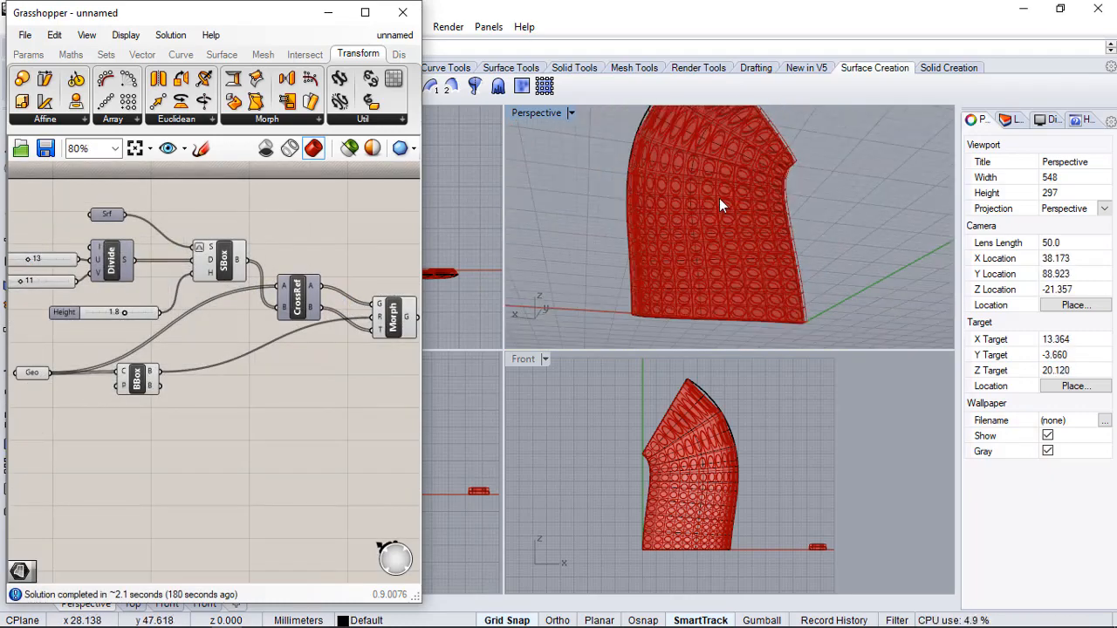
right_click_drag(719, 201, 761, 204)
scroll(336, 325, "down", 2)
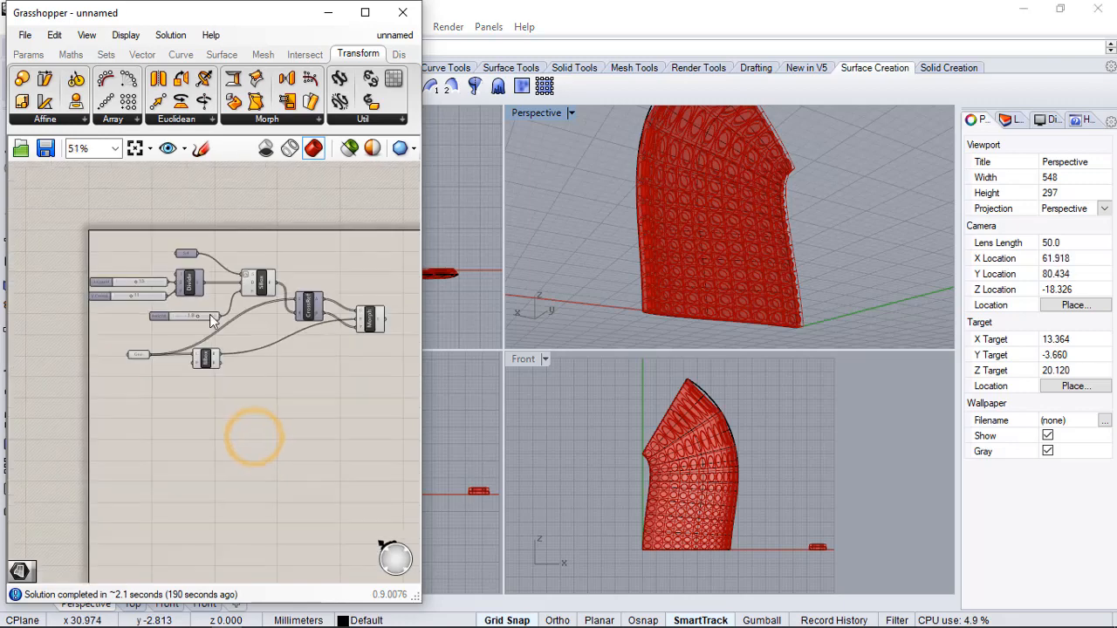
- Set the V Count slider of the surface division to 14
scroll(140, 293, "up", 5)
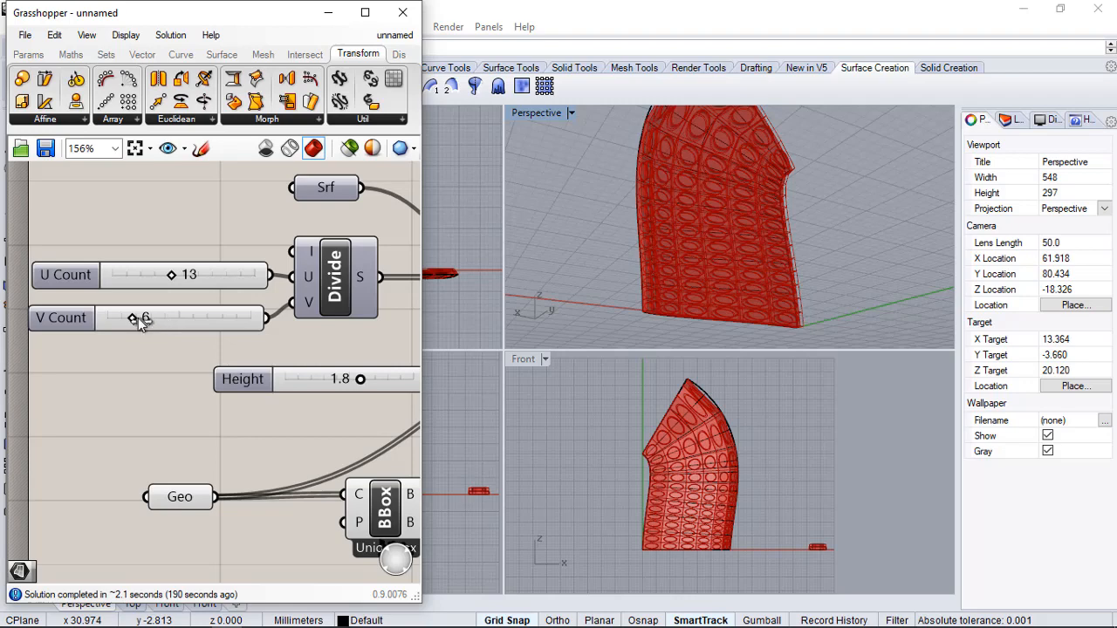
left_click_drag(138, 318, 178, 318)
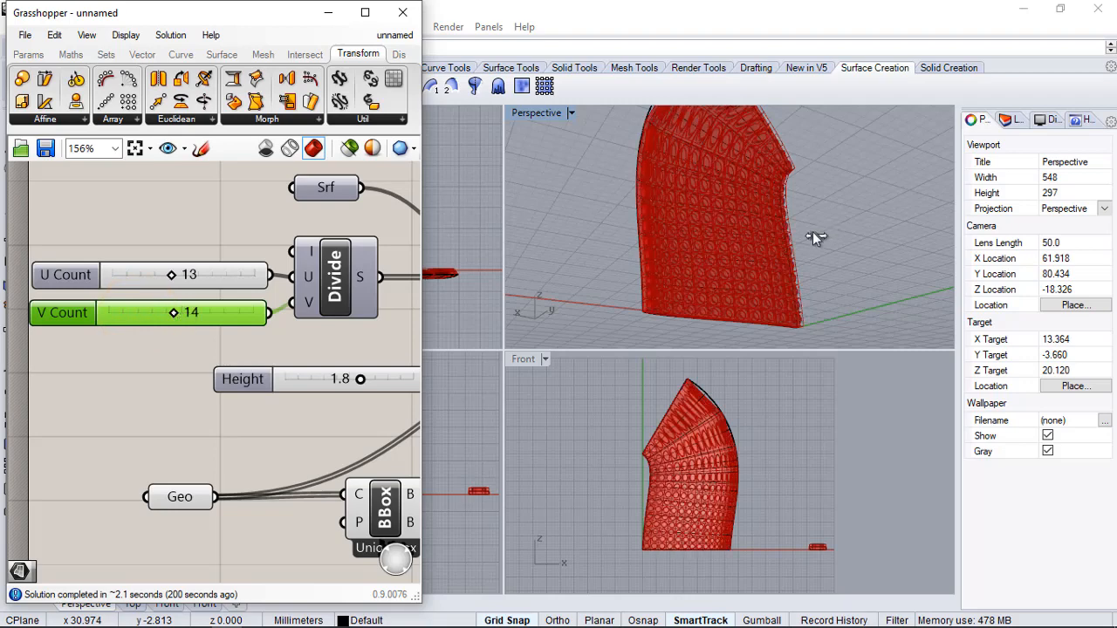
- Turn off the preview of the Surface parameter that feeds the Surface Box
left_click(175, 381)
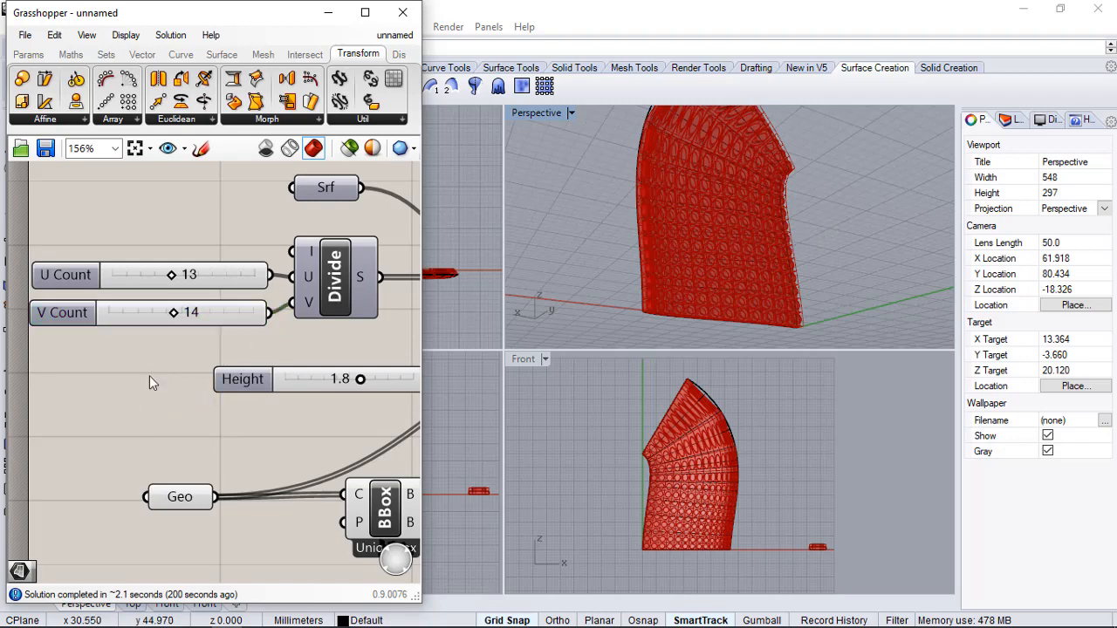
scroll(192, 210, "down", 5)
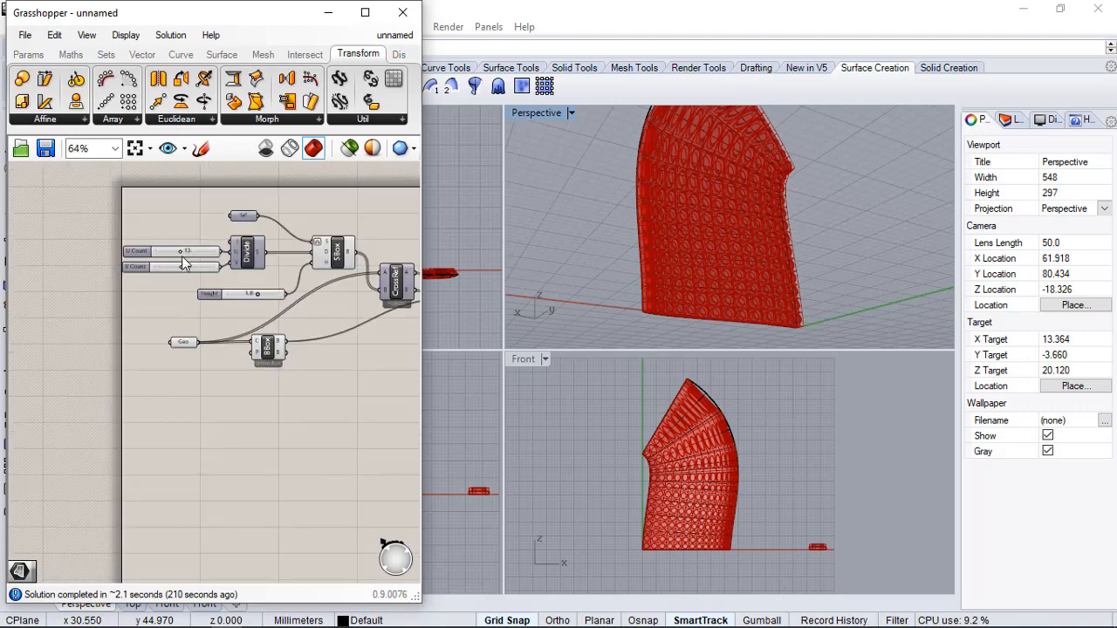
right_click_drag(815, 292, 740, 225)
scroll(716, 290, "up", 4)
scroll(804, 196, "up", 4)
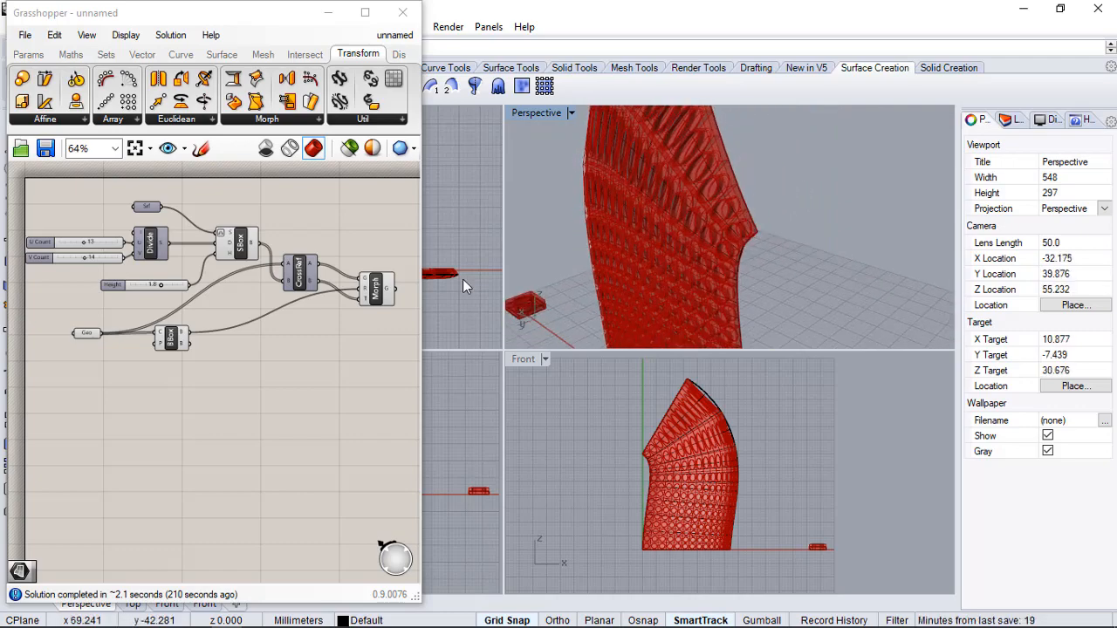
left_click(309, 329)
scroll(177, 191, "up", 3)
right_click(112, 222)
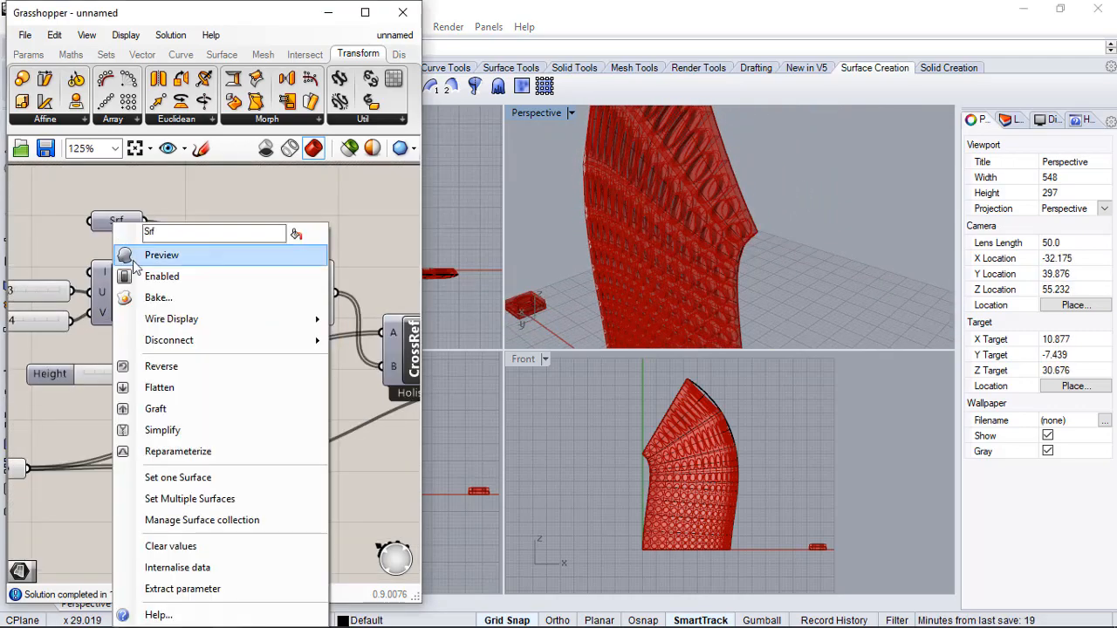
left_click(139, 253)
right_click_drag(774, 232, 910, 250)
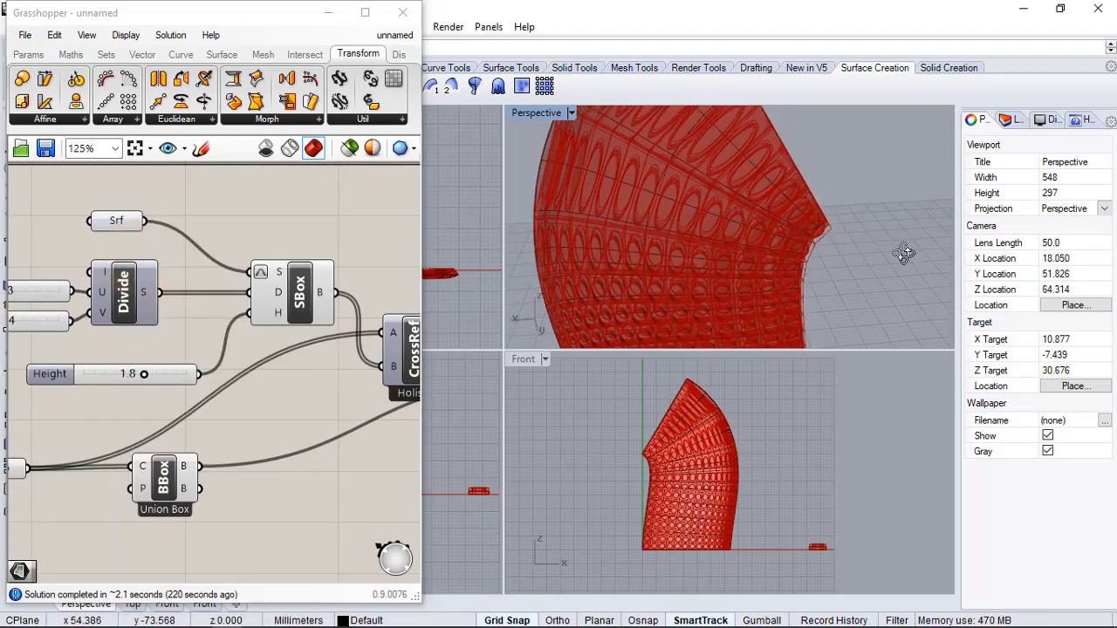
- Bake the Box Morph output as a group with the object name Panelling
scroll(237, 213, "down", 3)
scroll(250, 246, "up", 3)
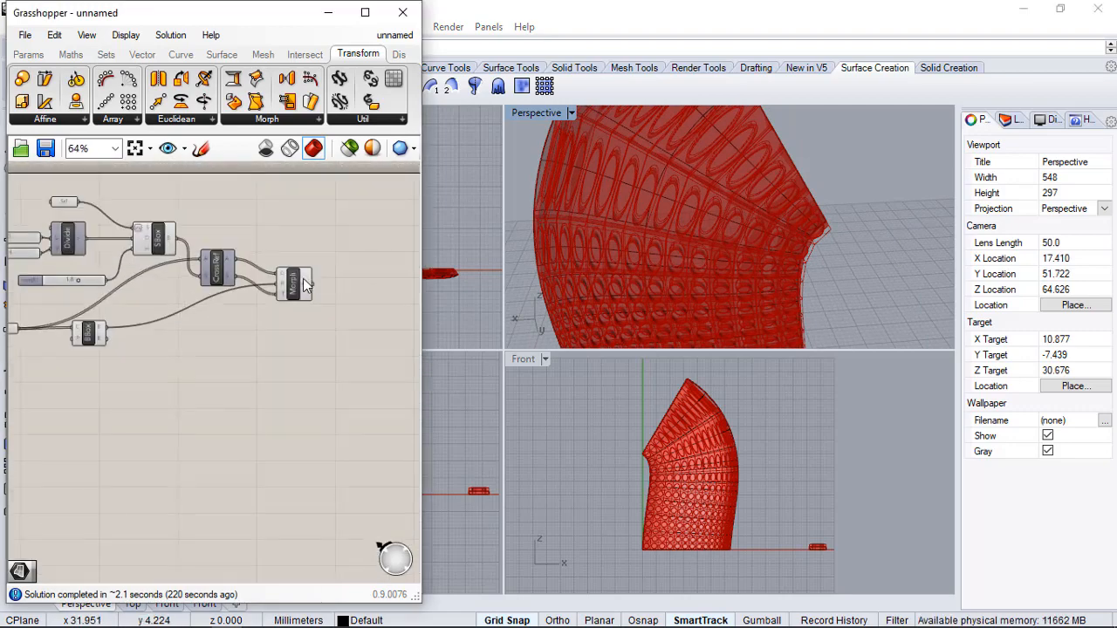
left_click(288, 293)
right_click_drag(631, 229, 912, 247)
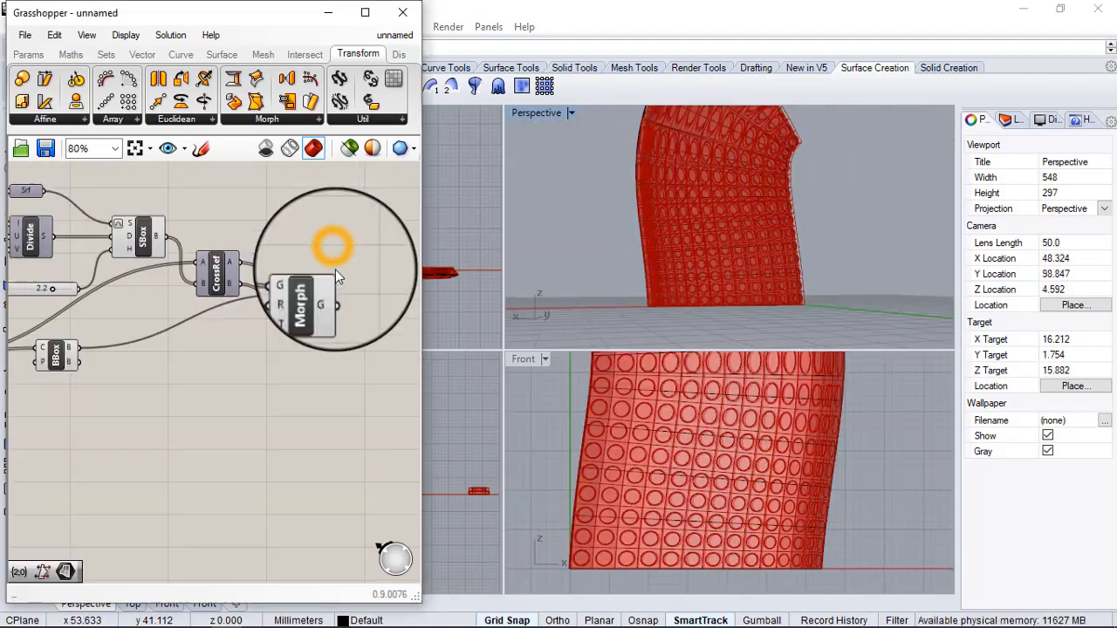
left_click(305, 293)
right_click(312, 304)
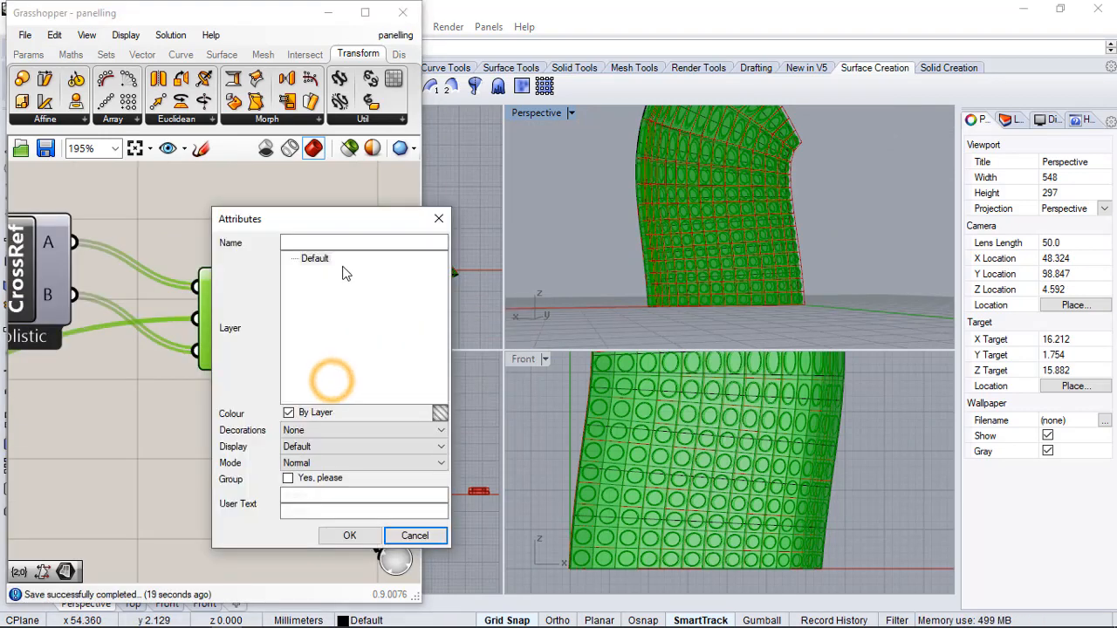
left_click(341, 242)
type("Panelling")
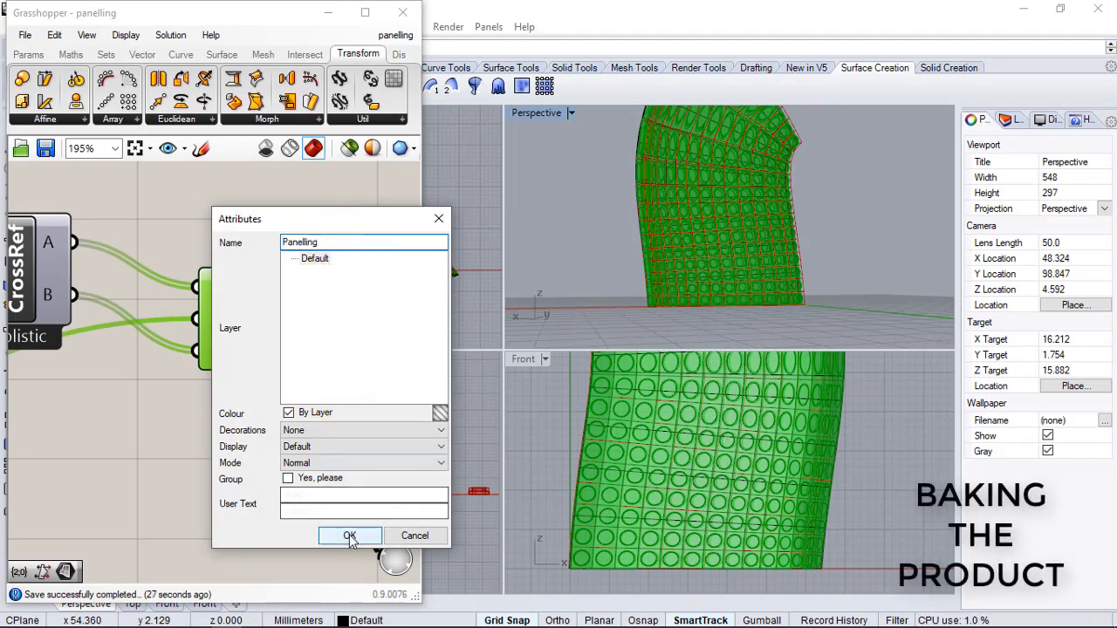
left_click(289, 480)
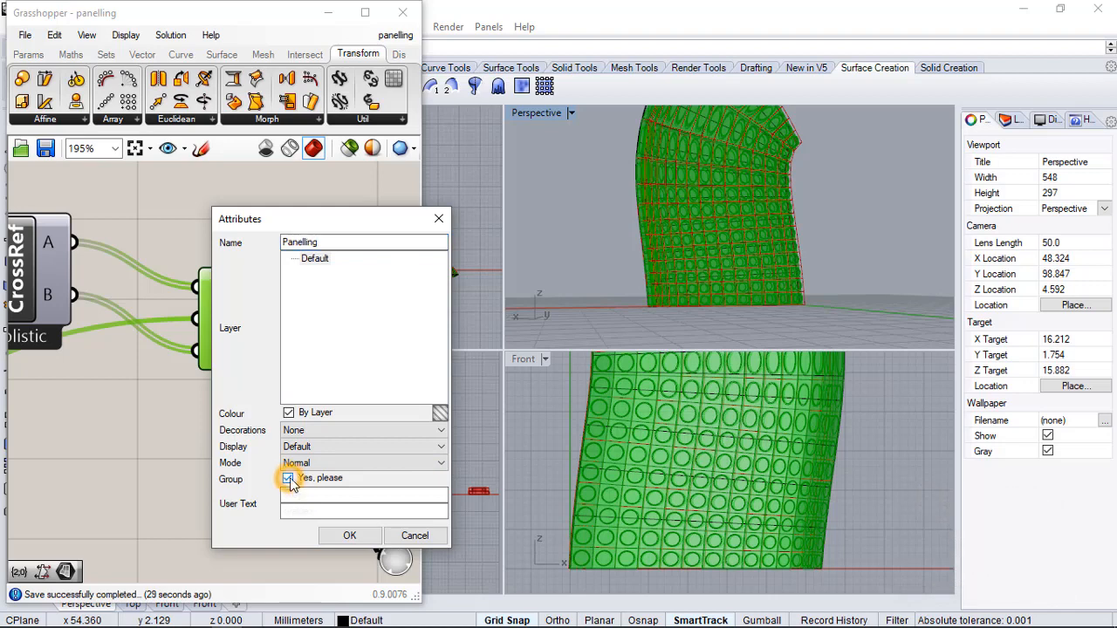
left_click(336, 535)
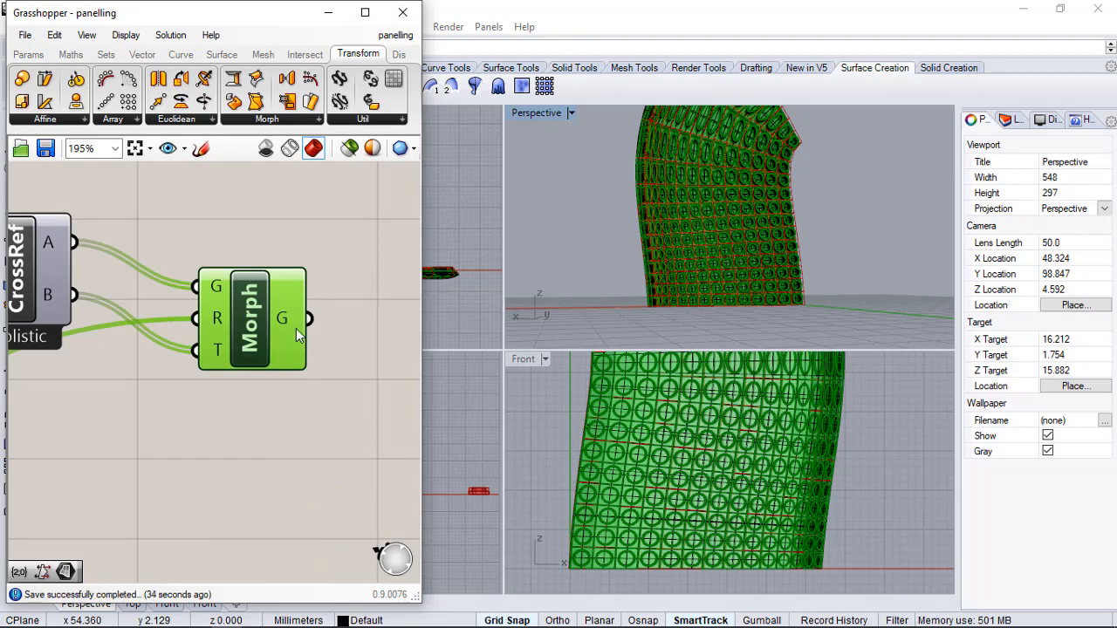
left_click(559, 180)
left_click(342, 312)
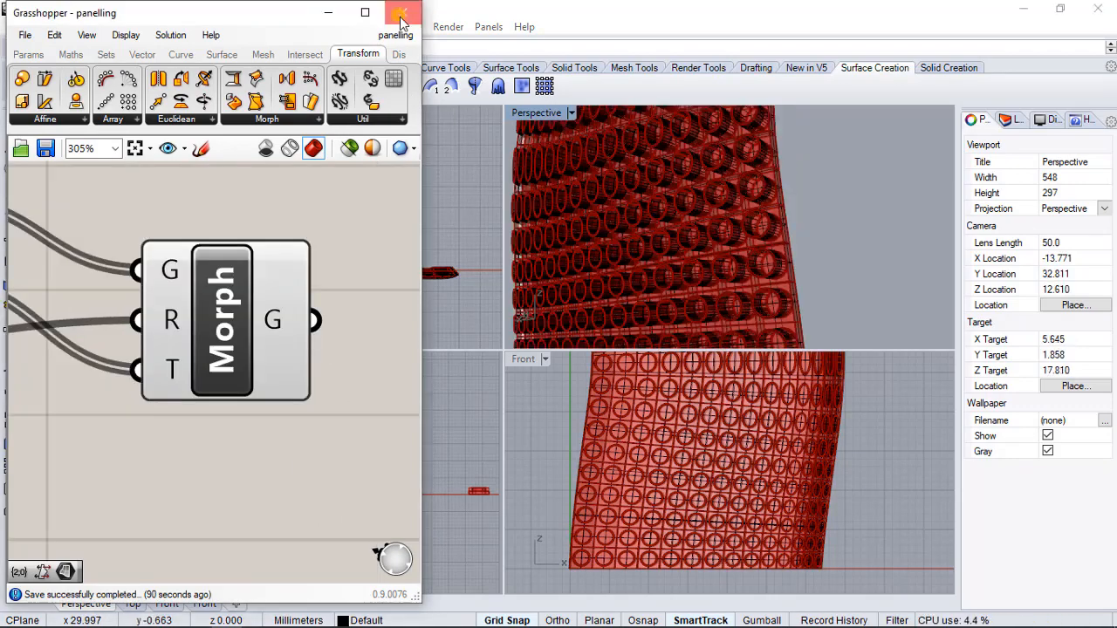
- Close the Grasshopper window and display the Perspective viewport in Shaded mode
left_click(402, 13)
right_click_drag(523, 282, 797, 199)
left_click(571, 113)
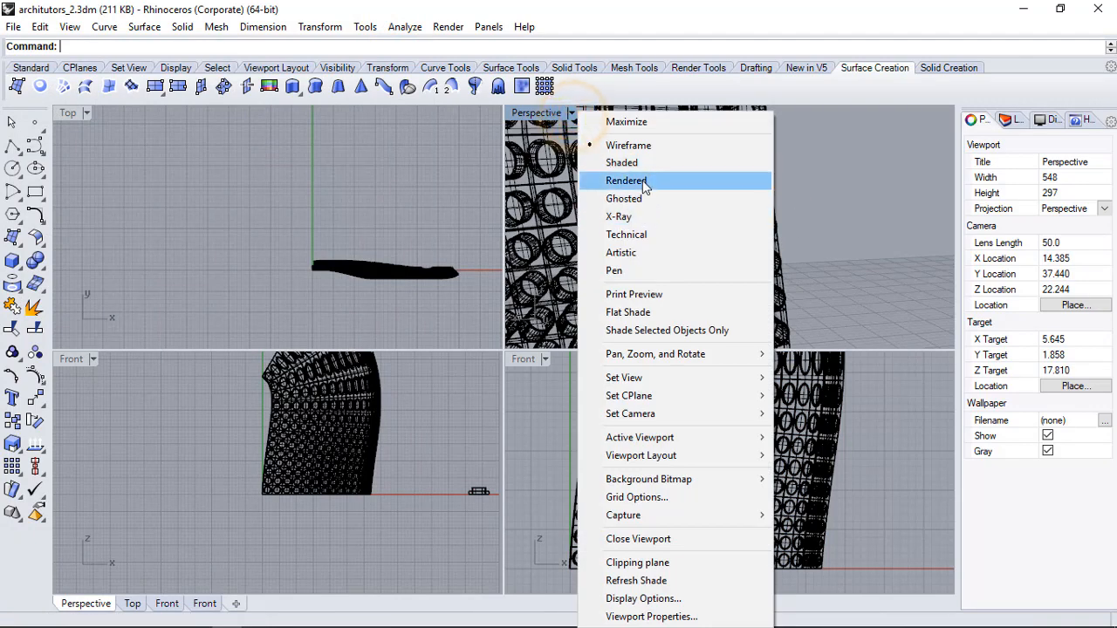
left_click(632, 163)
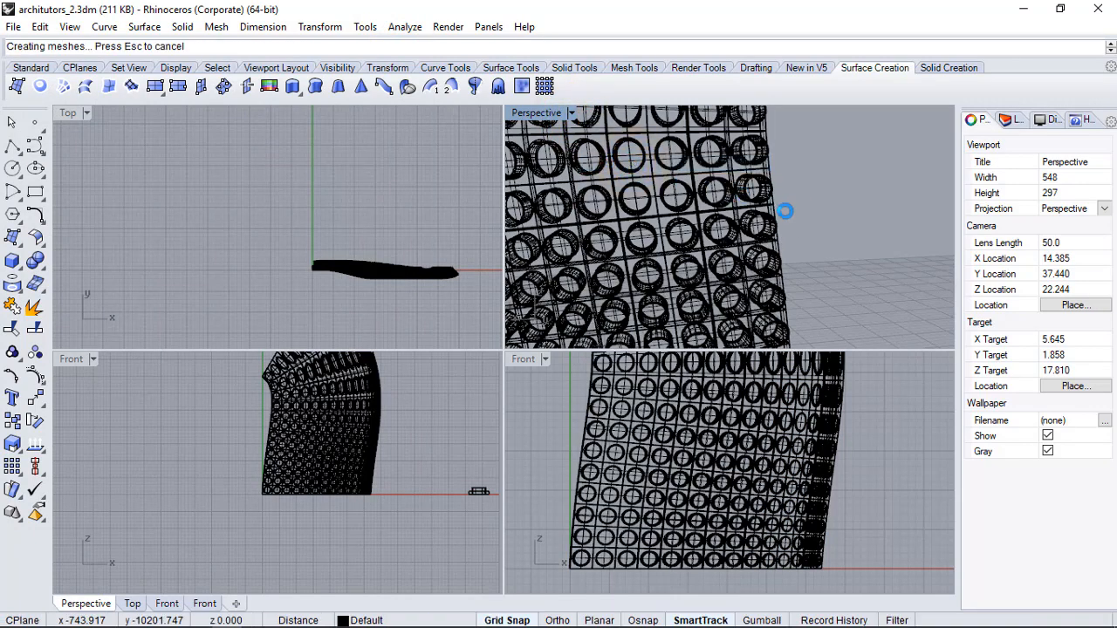
- Maximize the Perspective viewport and examine the baked panels as a whole, up close and from below
left_click(571, 113)
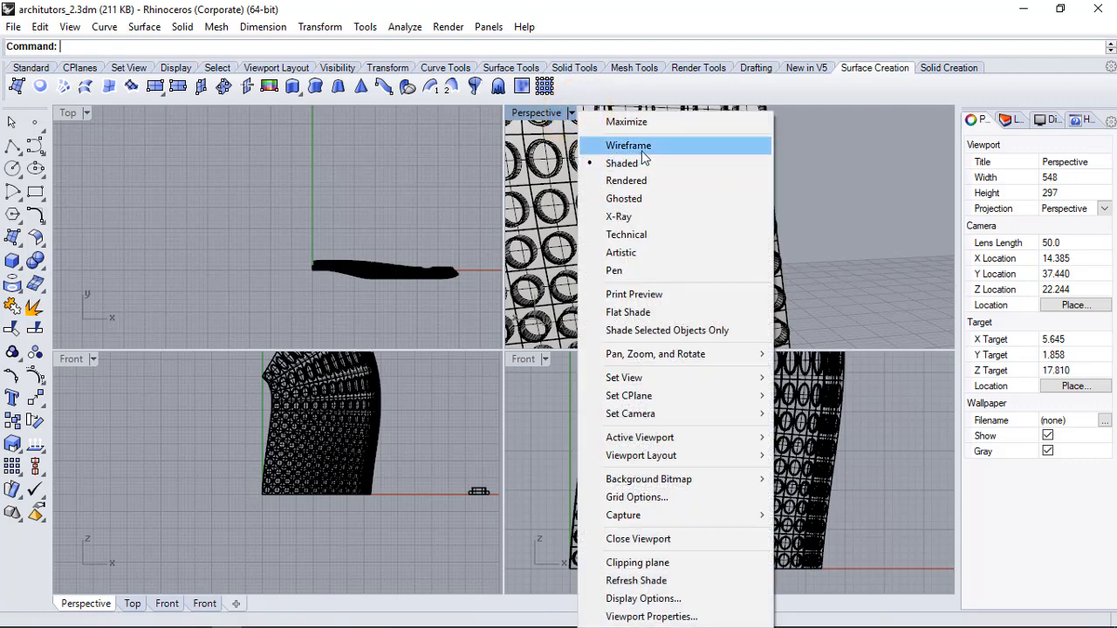
left_click(641, 125)
scroll(754, 232, "down", 4)
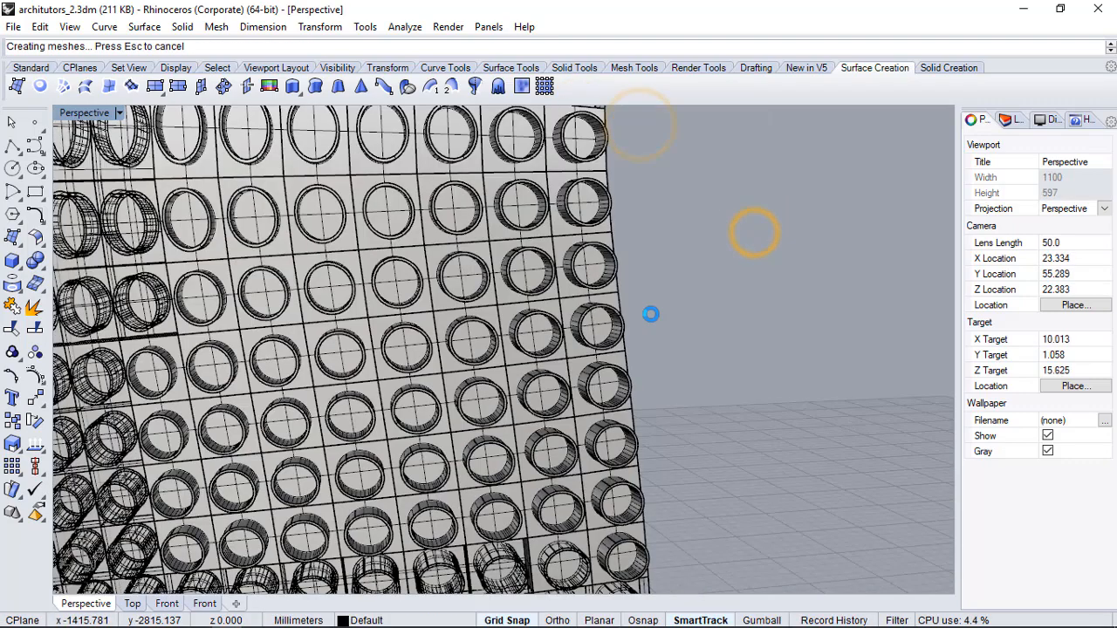
scroll(650, 310, "down", 3)
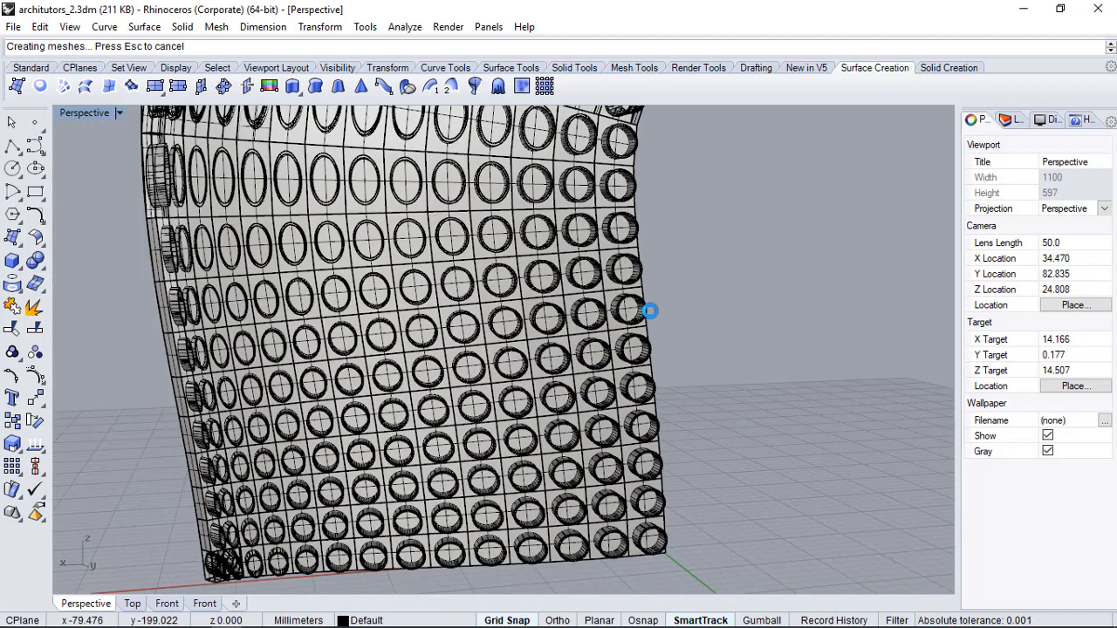
scroll(587, 417, "down", 4)
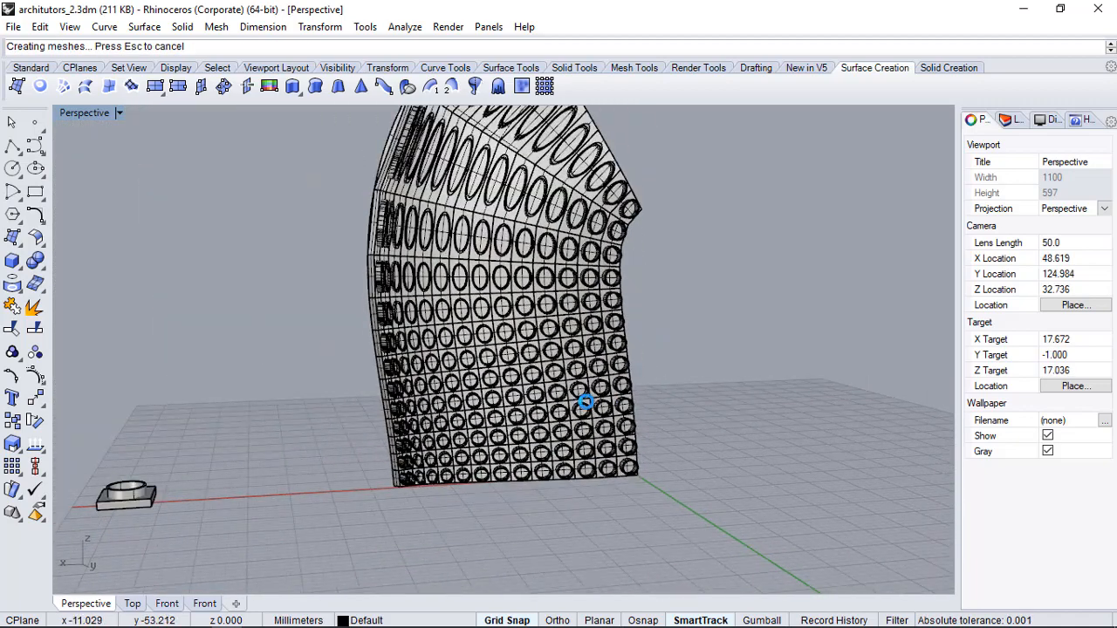
scroll(508, 321, "up", 6)
mouse_move(532, 379)
right_mouse_down()
mouse_move(482, 252)
mouse_move(541, 368)
right_mouse_up()
scroll(578, 445, "up", 6)
scroll(579, 445, "down", 2)
right_click_drag(579, 445, 387, 125)
scroll(618, 400, "up", 1)
- Display the Perspective viewport in Rendered mode and examine the baked panels from several sides
left_click(119, 114)
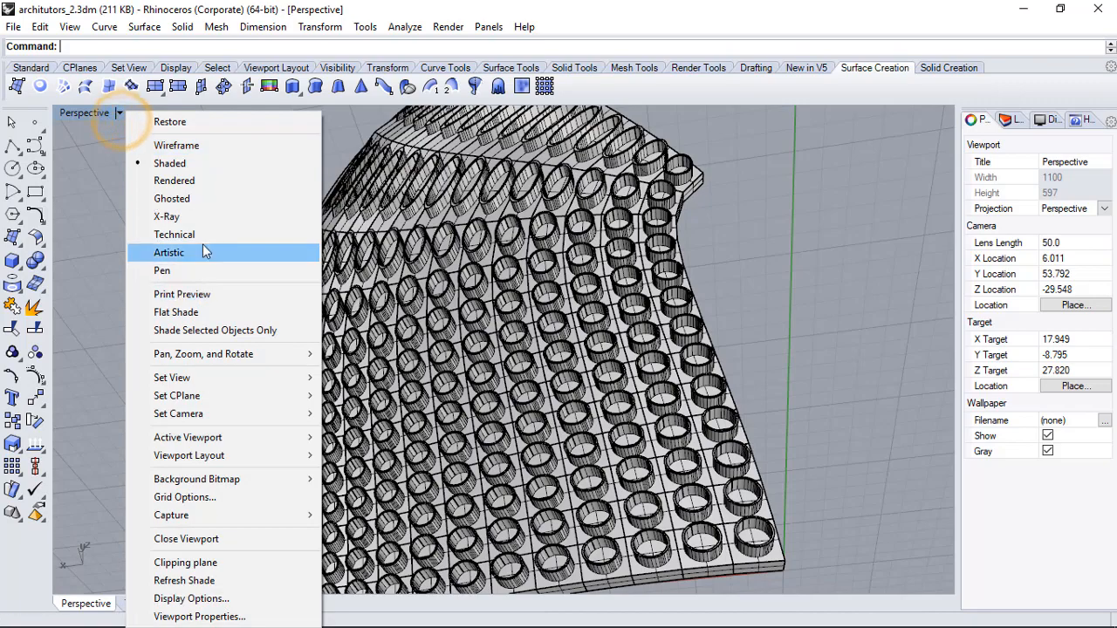
left_click(195, 182)
right_click_drag(530, 349, 522, 399)
scroll(474, 256, "up", 4)
scroll(522, 349, "down", 2)
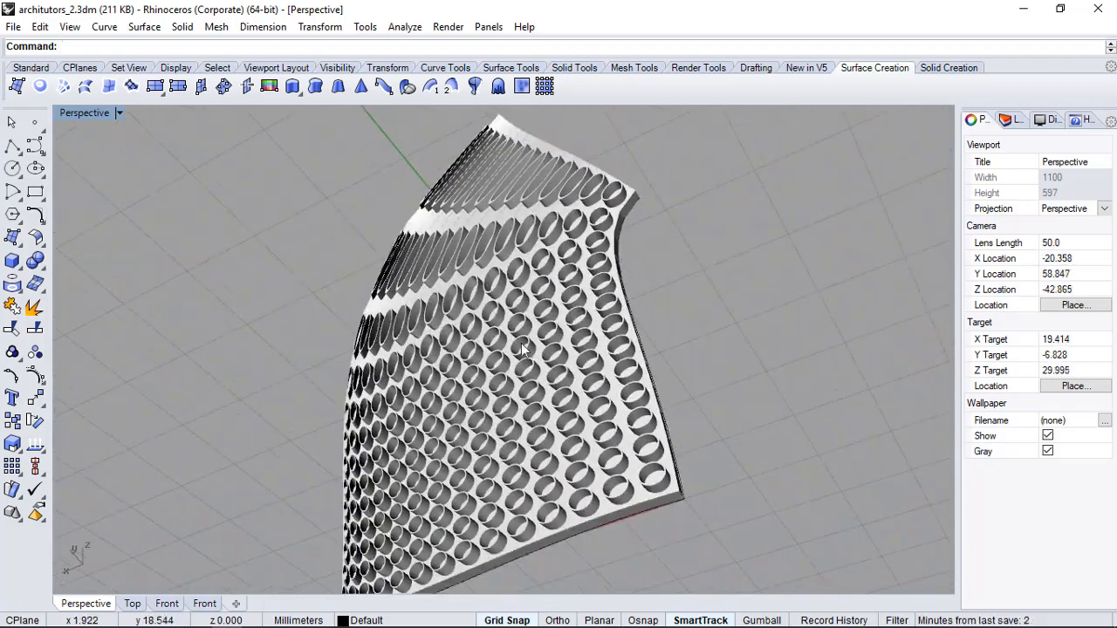
right_click_drag(457, 285, 619, 314)
scroll(585, 329, "up", 2)
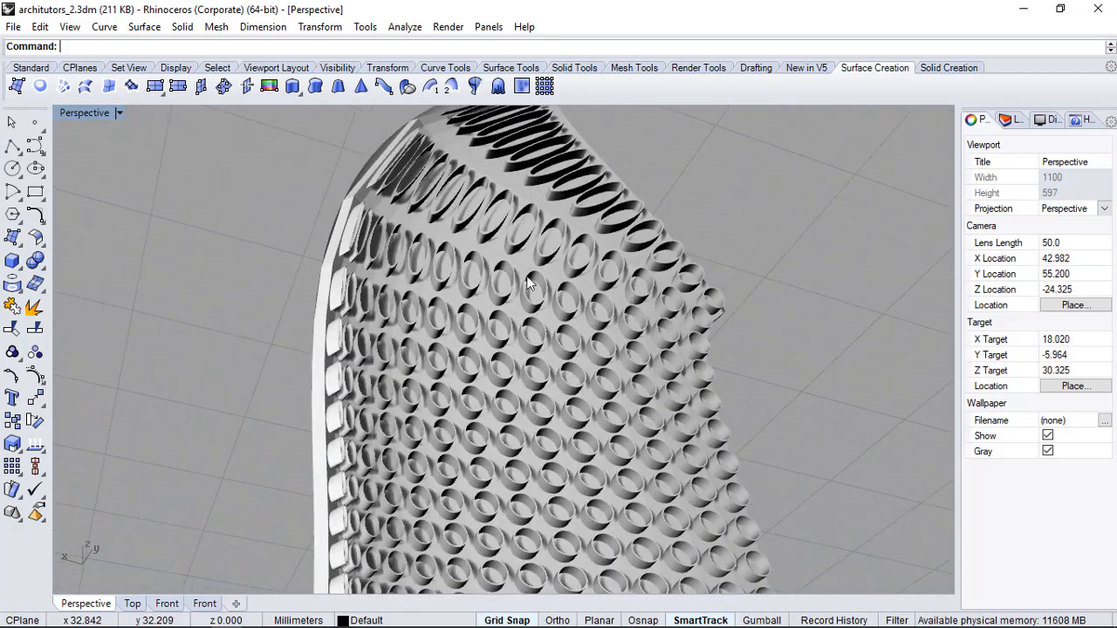
right_click_drag(429, 464, 567, 266)
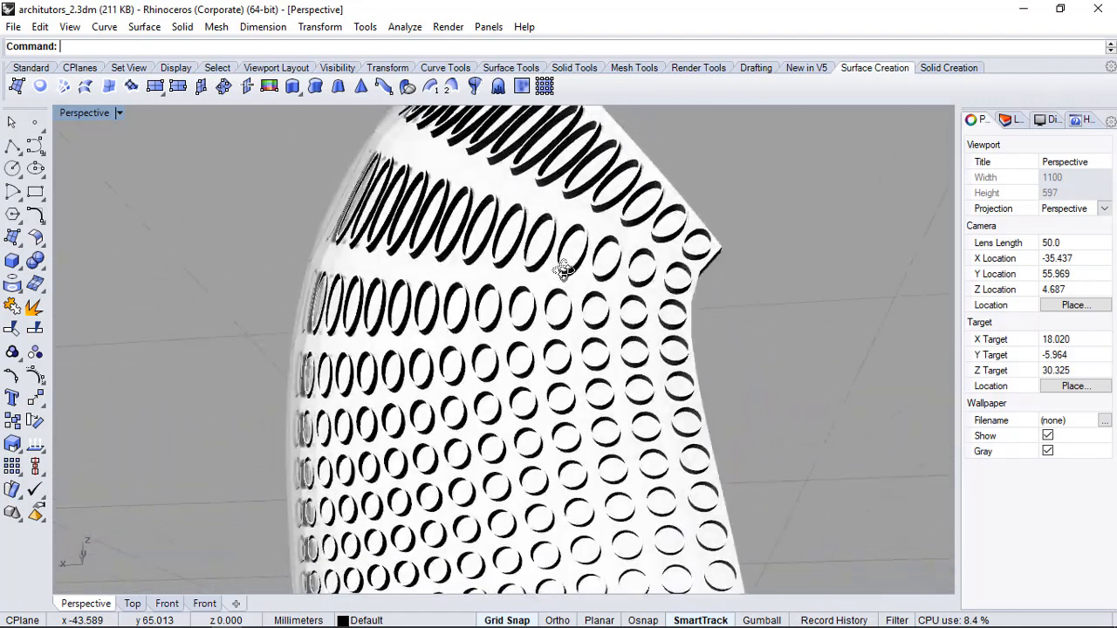
scroll(564, 267, "down", 6)
right_click_drag(564, 318, 689, 395)
- Restore the four-viewport layout and reopen Grasshopper with the whole panelling definition in view
key("ctrl+m")
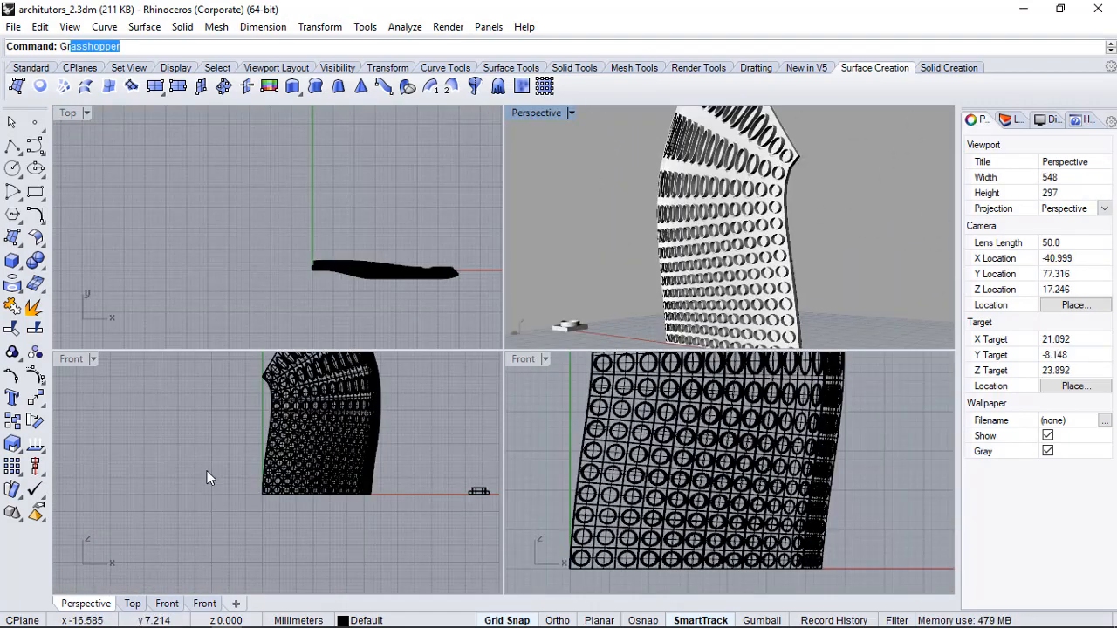
key("Return")
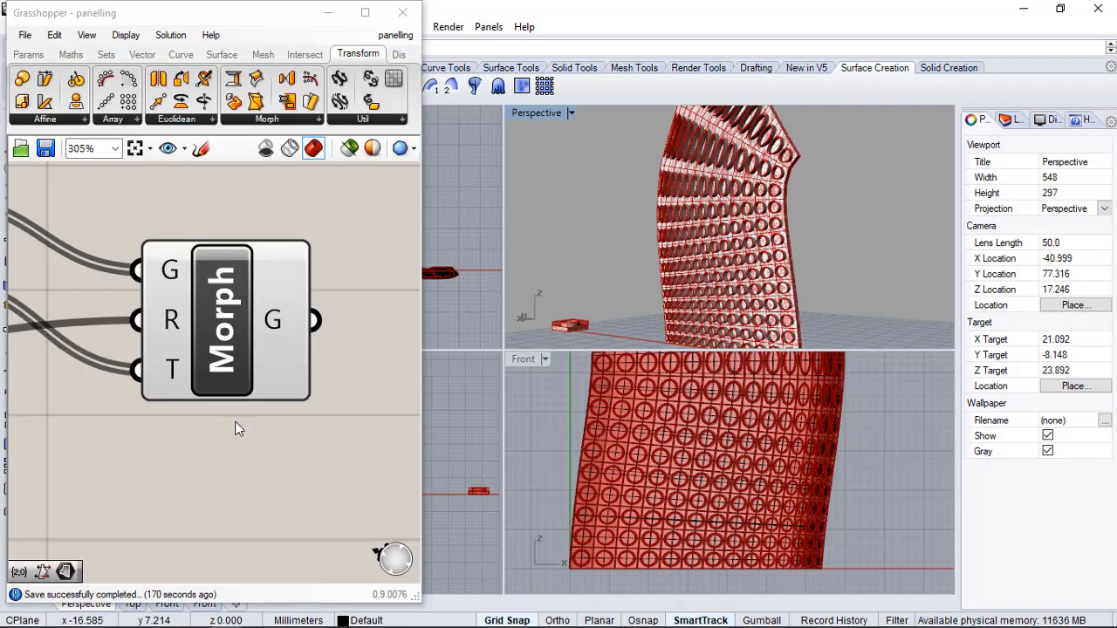
scroll(320, 436, "down", 4)
scroll(359, 330, "down", 4)
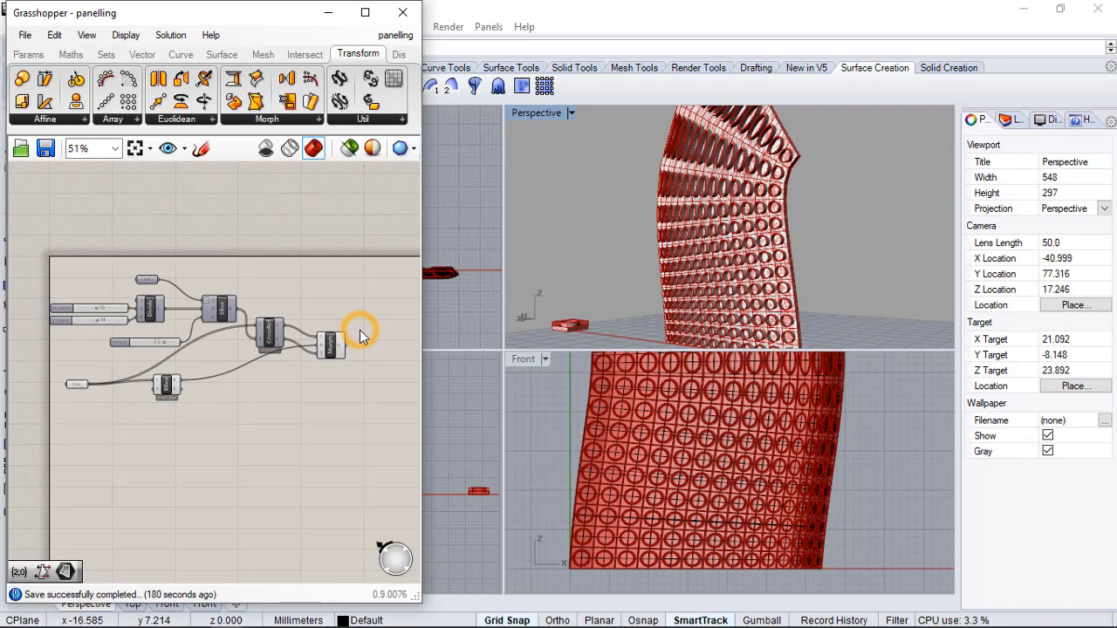
- Turn off the Box Morph preview and inspect the baked panels in the Perspective viewport
scroll(359, 330, "up", 3)
left_click(363, 353)
right_click(363, 355)
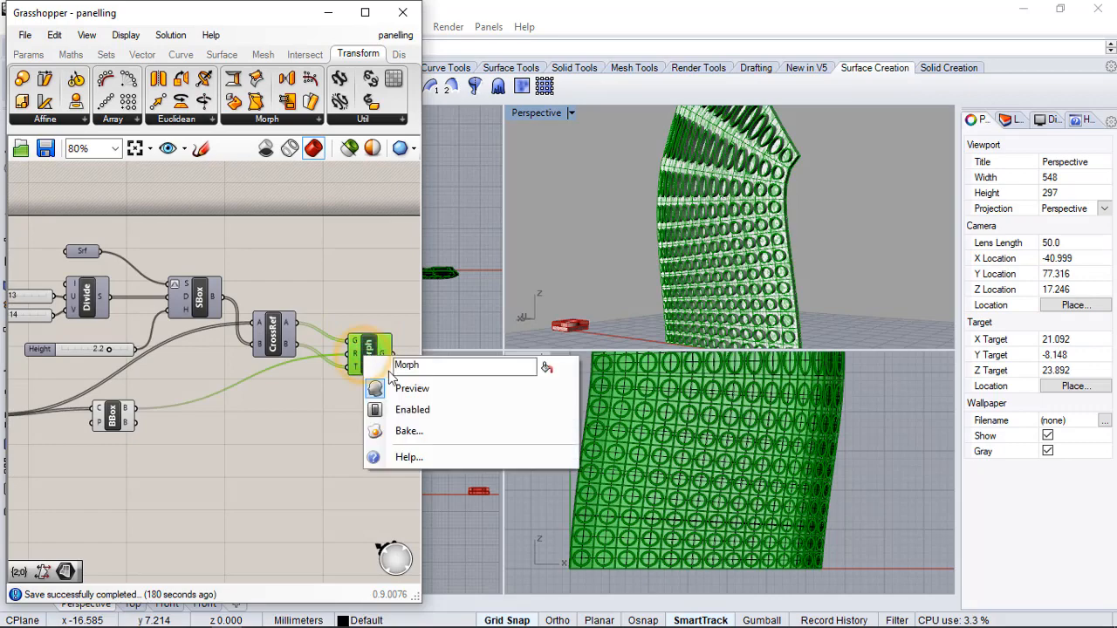
left_click(397, 389)
left_click(349, 250)
right_click_drag(860, 257, 843, 279)
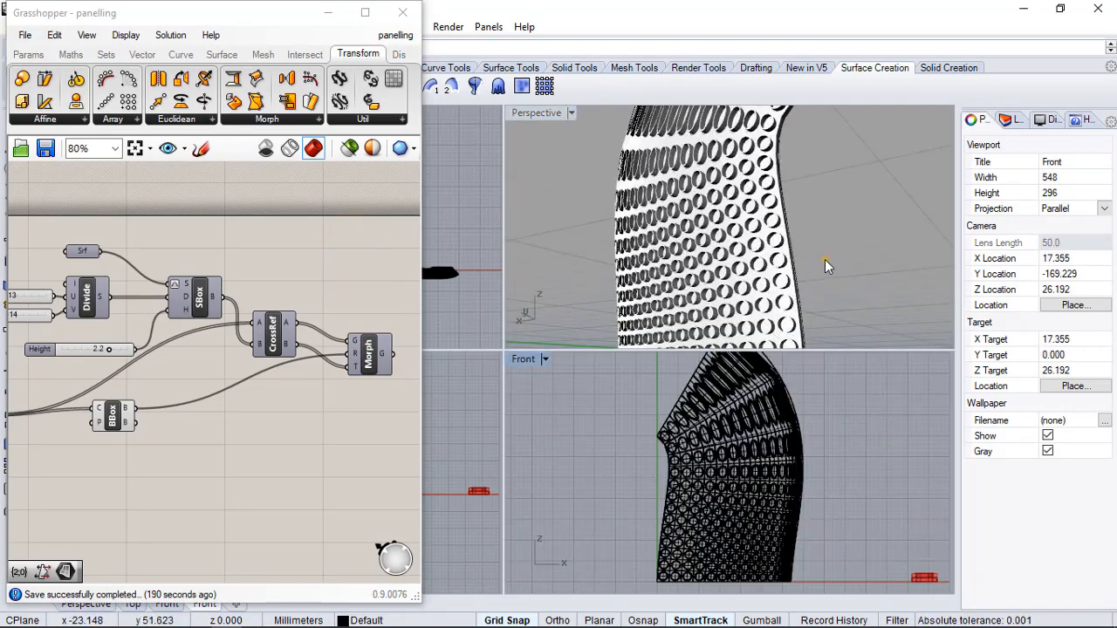
right_click_drag(825, 259, 821, 197)
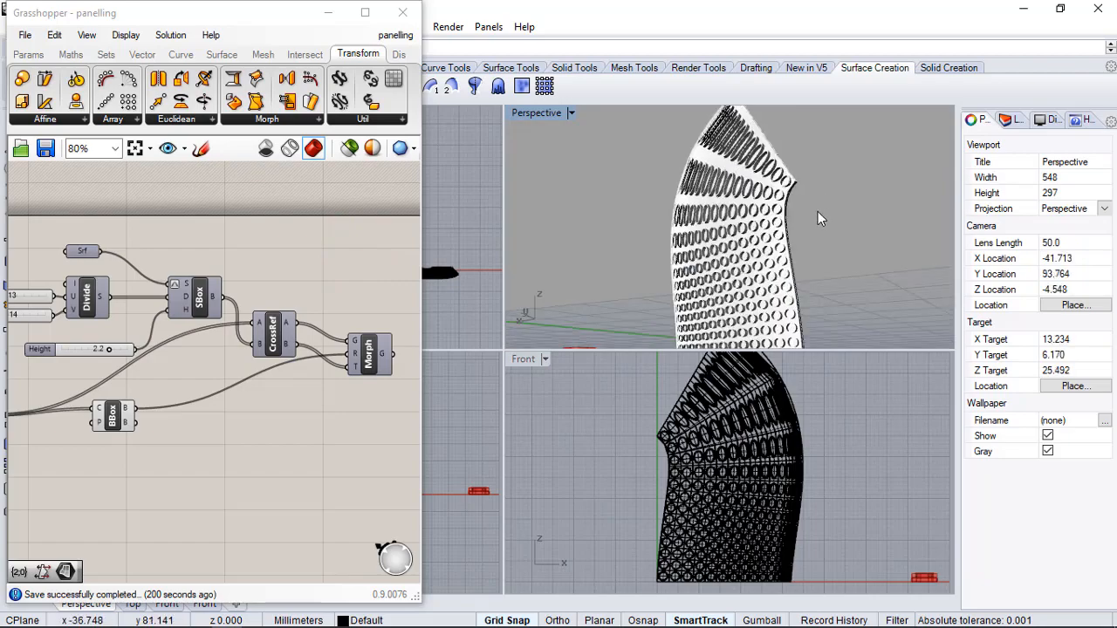